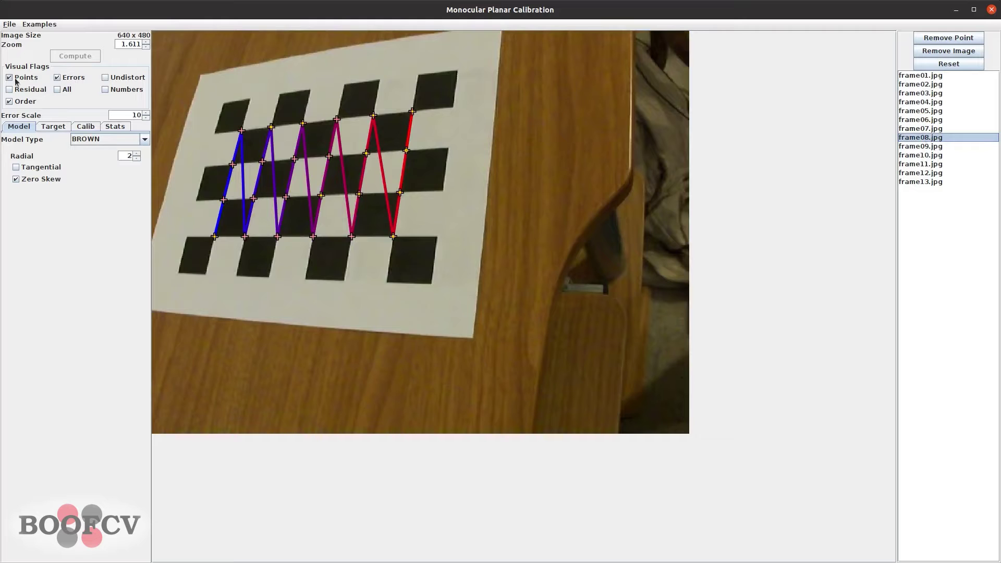
- Switch off the error and order overlays on frame08.jpg so that only the detected points are drawn
{"action": "left_click", "coordinate": [17, 78]}
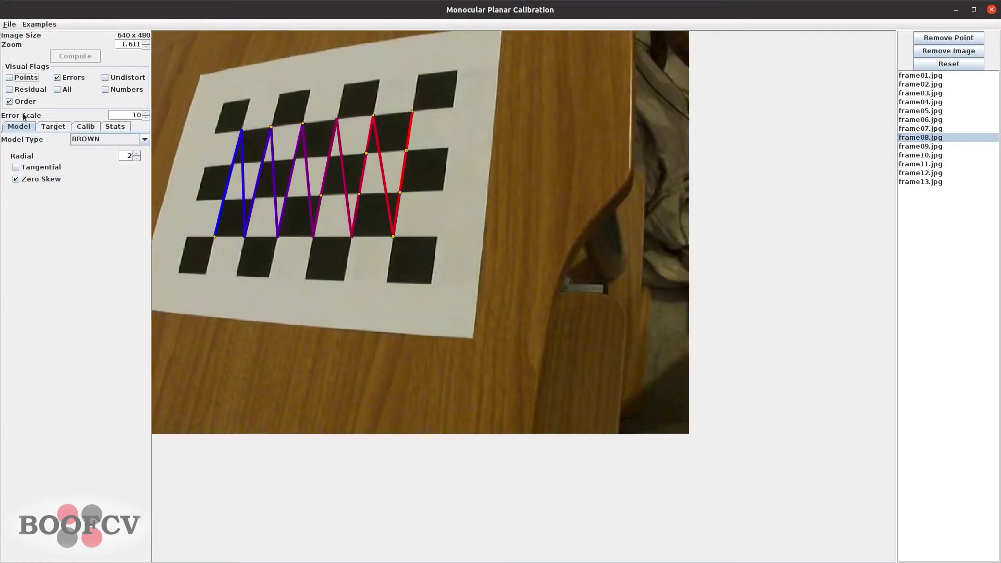
{"action": "left_click", "coordinate": [23, 102]}
{"action": "left_click", "coordinate": [72, 78]}
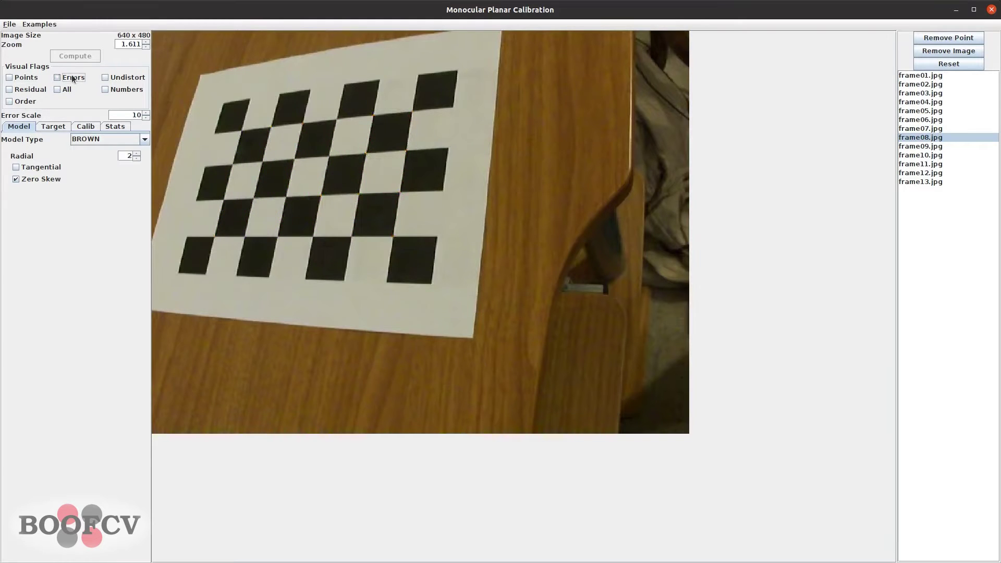
{"action": "left_click", "coordinate": [27, 101]}
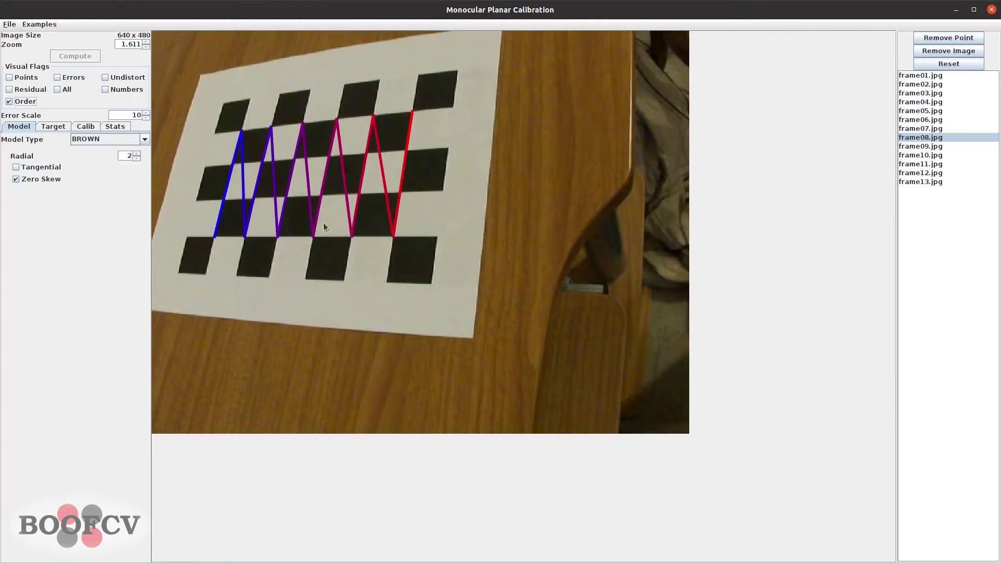
{"action": "left_click", "coordinate": [26, 101]}
{"action": "left_click", "coordinate": [26, 79]}
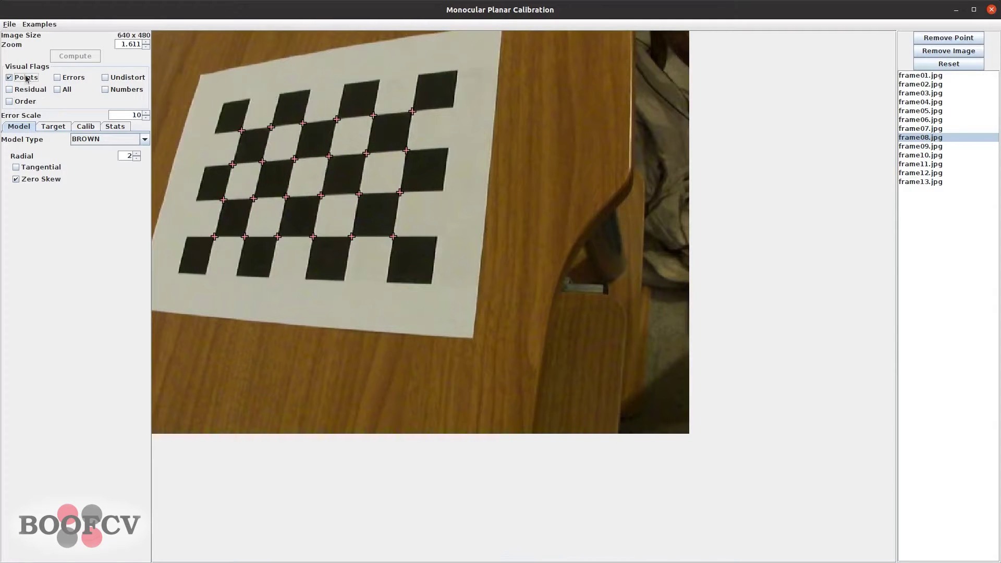
- Preview the point numbers and the undistorted view of frame08.jpg, switching each off again
{"action": "left_click", "coordinate": [124, 90]}
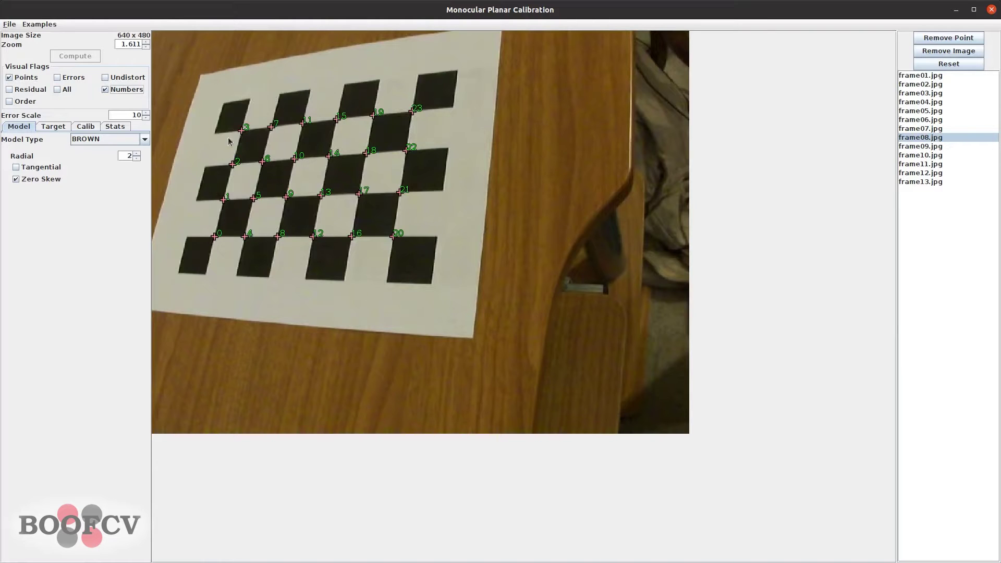
{"action": "left_click", "coordinate": [117, 90]}
{"action": "left_click", "coordinate": [121, 81]}
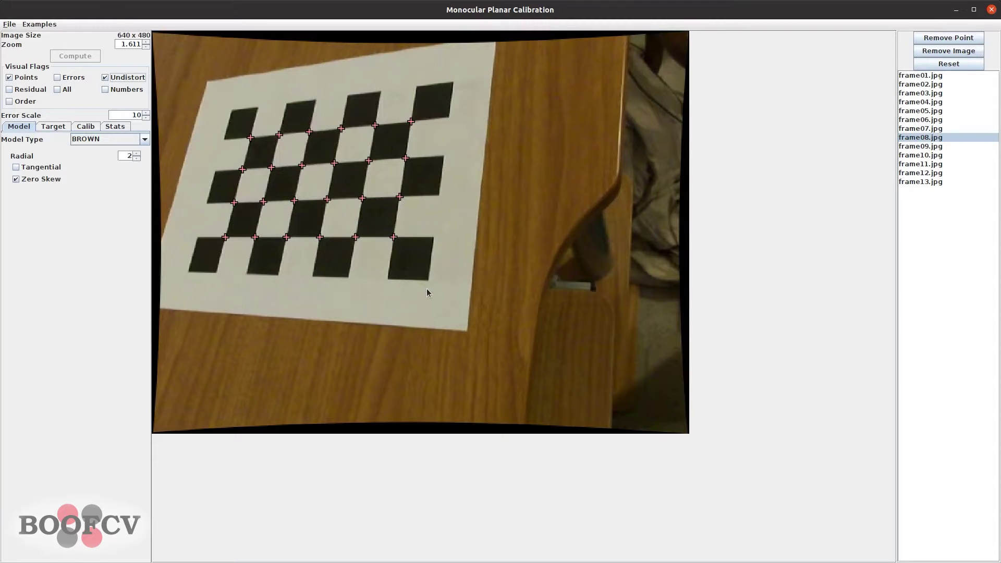
{"action": "left_click", "coordinate": [124, 78]}
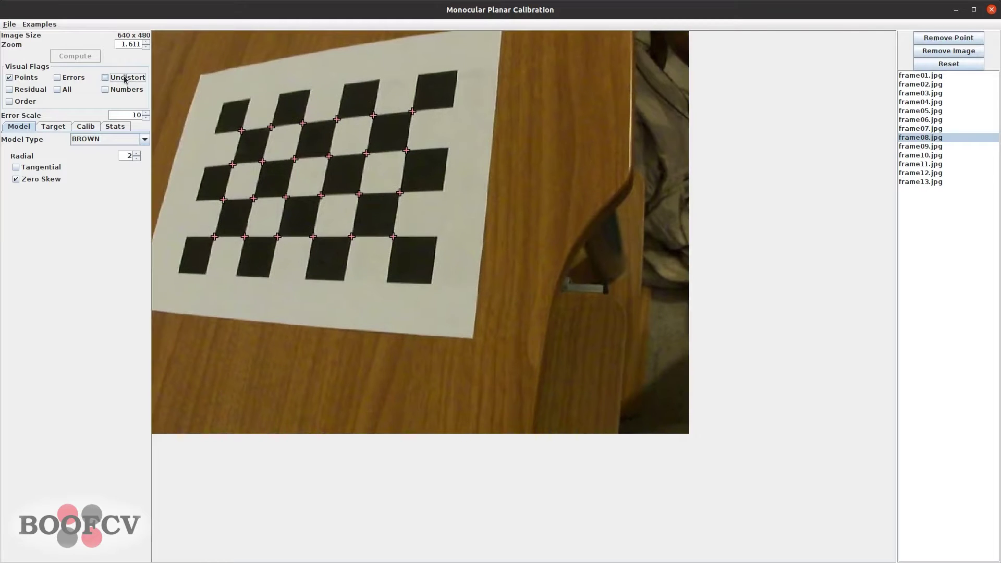
- Display the error circles and raise the error scale to 128
{"action": "left_click", "coordinate": [73, 78]}
{"action": "left_click", "coordinate": [146, 116]}
{"action": "left_click_drag", "start_coordinate": [146, 114], "coordinate": [147, 114]}
- Go through the calibration images from frame05.jpg onward to examine their error circles
{"action": "left_click", "coordinate": [923, 112]}
{"action": "key", "text": "Down"}
{"action": "key", "text": "Down"}
{"action": "key", "text": "Down"}
{"action": "key", "text": "Down"}
{"action": "key", "text": "Down"}
{"action": "key", "text": "Down"}
{"action": "key", "text": "Down"}
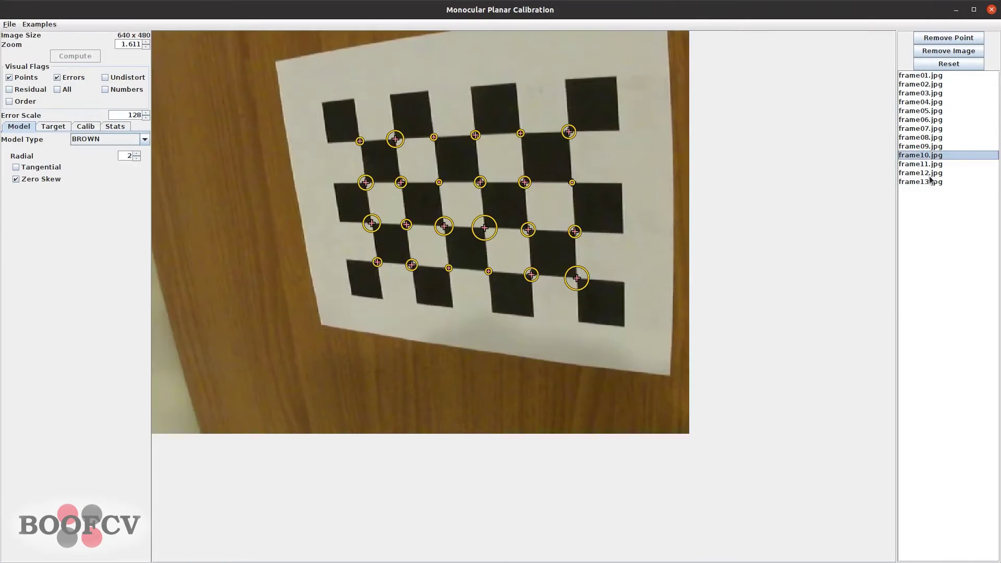
- Open frame06.jpg and examine one chessboard corner point at pixel level, centered in the view
{"action": "left_click", "coordinate": [922, 120]}
{"action": "scroll", "coordinate": [439, 321], "scroll_direction": "up", "scroll_amount": 12}
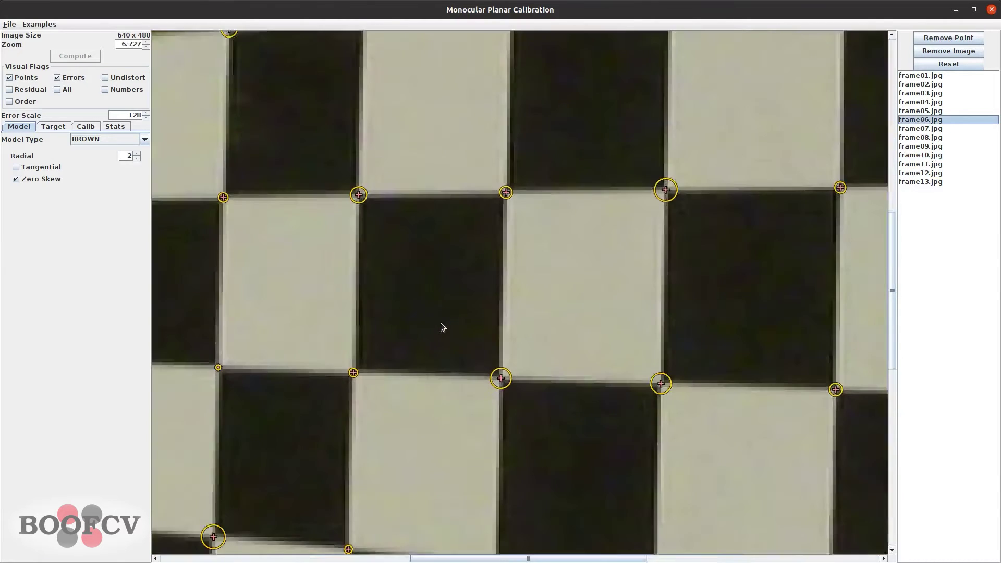
{"action": "scroll", "coordinate": [441, 320], "scroll_direction": "down", "scroll_amount": 3}
{"action": "scroll", "coordinate": [475, 52], "scroll_direction": "up", "scroll_amount": 3}
{"action": "scroll", "coordinate": [568, 284], "scroll_direction": "up", "scroll_amount": 3}
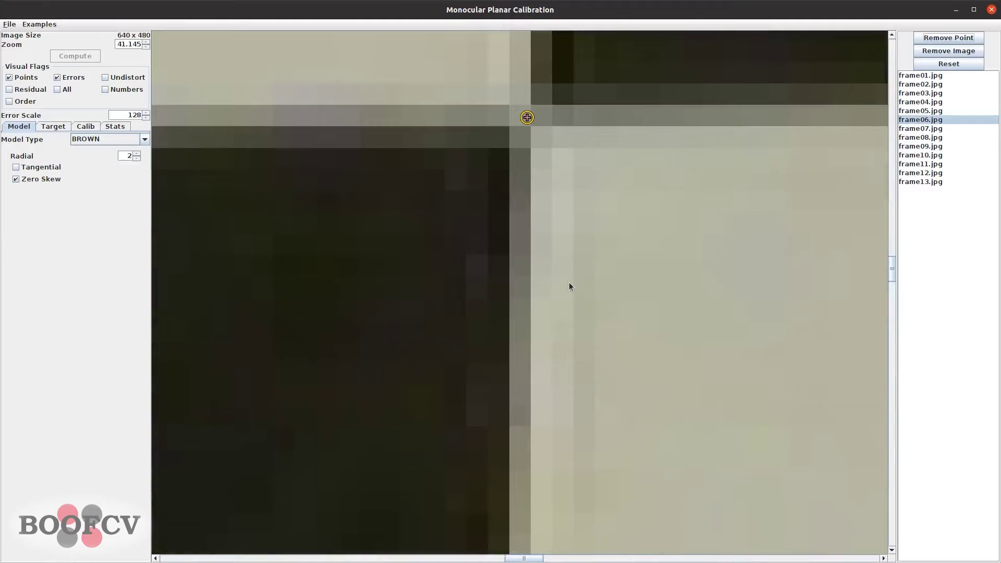
{"action": "left_click", "coordinate": [549, 96]}
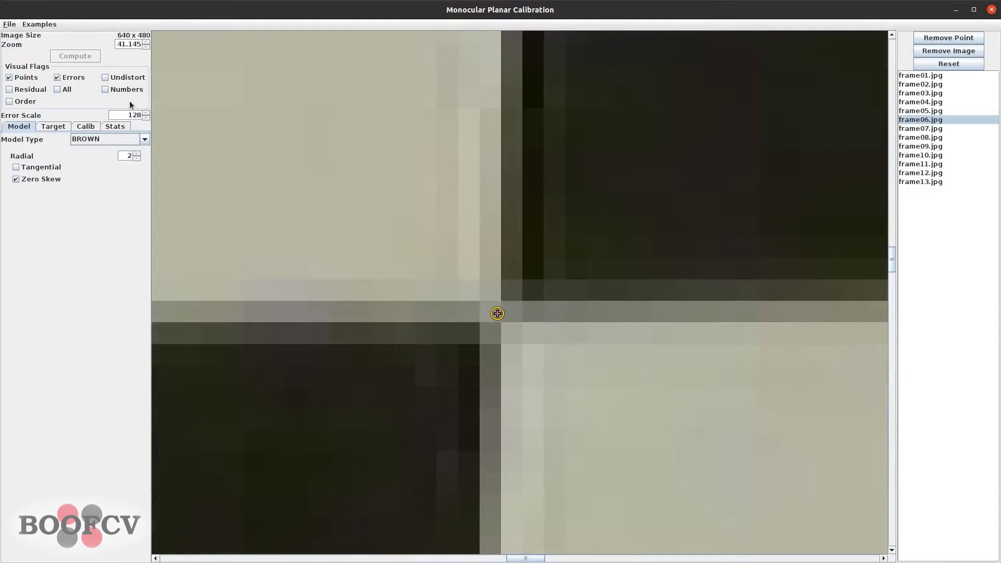
- Show the points from all images instead of the error circles and set the zoom to 1
{"action": "left_click", "coordinate": [72, 77]}
{"action": "left_click", "coordinate": [62, 90]}
{"action": "double_click", "coordinate": [123, 44]}
{"action": "type", "text": "1"}
{"action": "key", "text": "Return"}
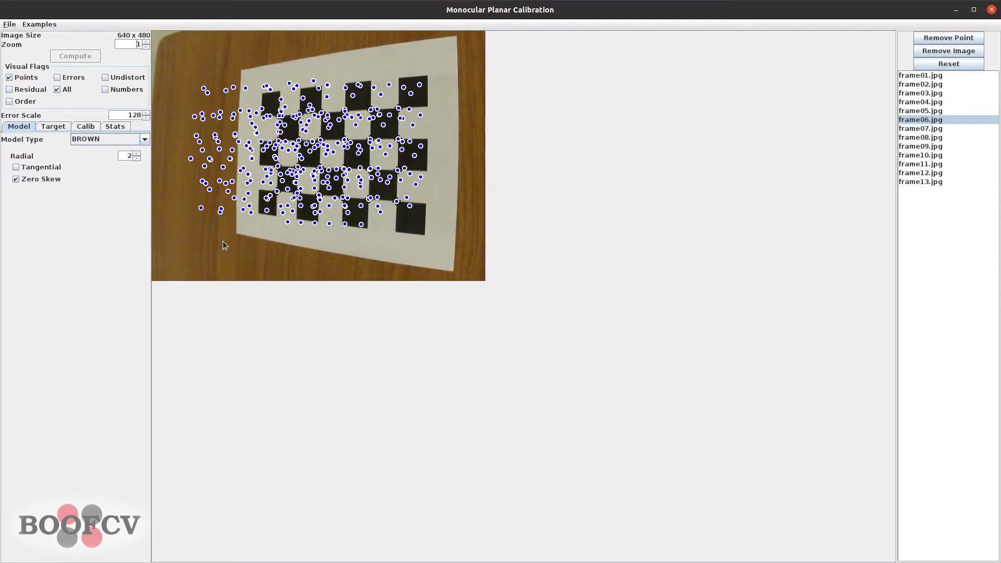
- Replace the all-image points with the point order lines and check the available camera model types, keeping BROWN
{"action": "left_click", "coordinate": [57, 90]}
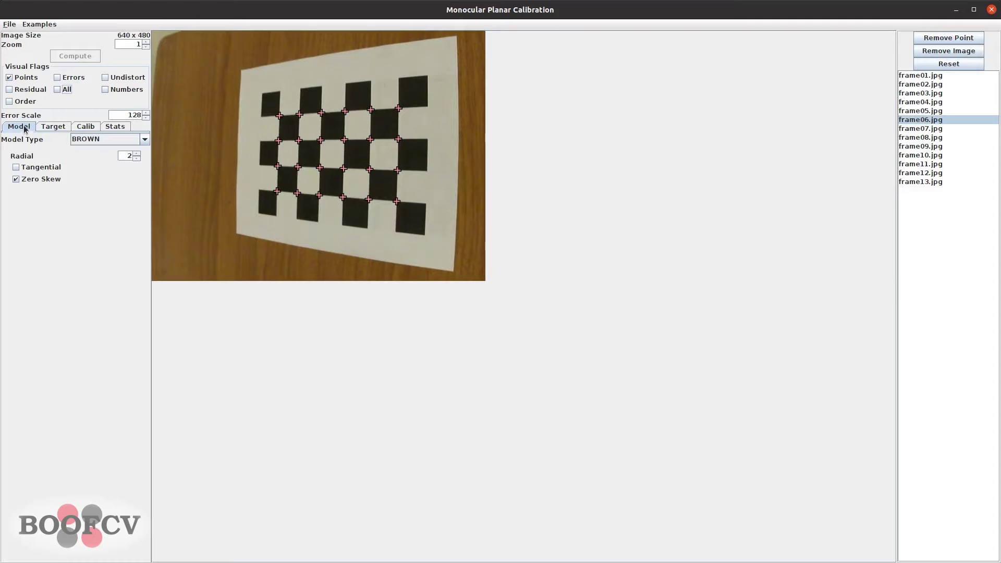
{"action": "left_click", "coordinate": [28, 102]}
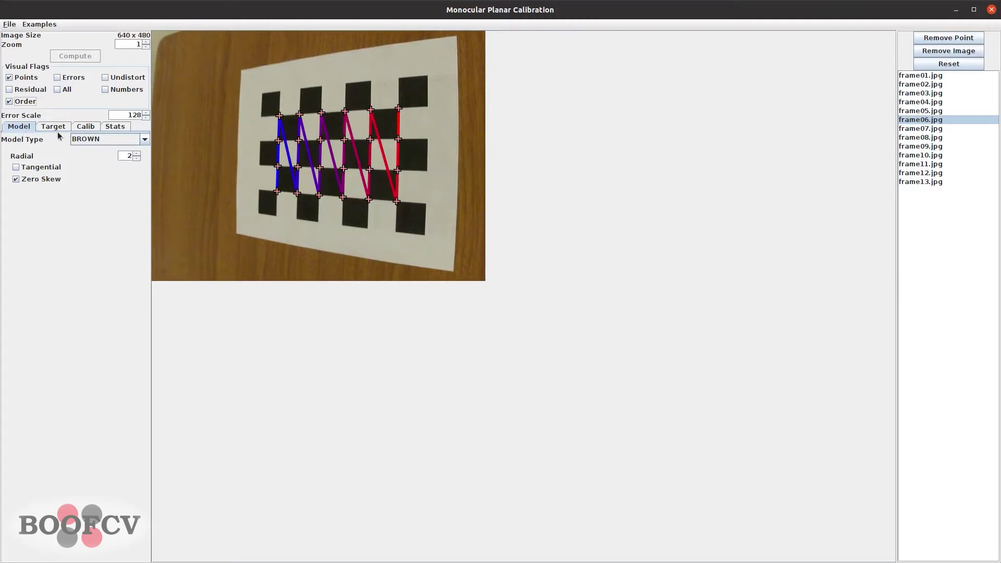
{"action": "left_click", "coordinate": [97, 140]}
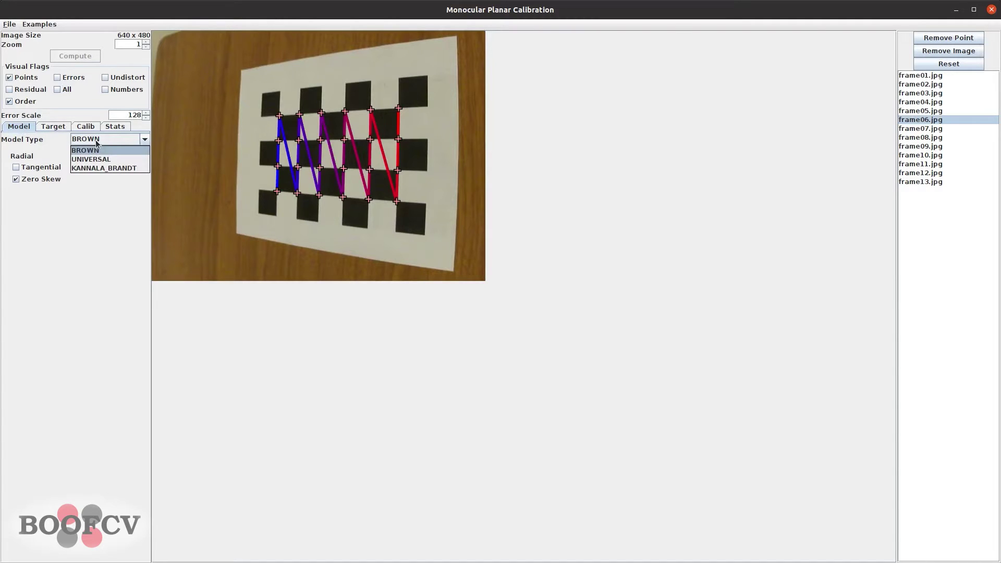
{"action": "left_click", "coordinate": [96, 140]}
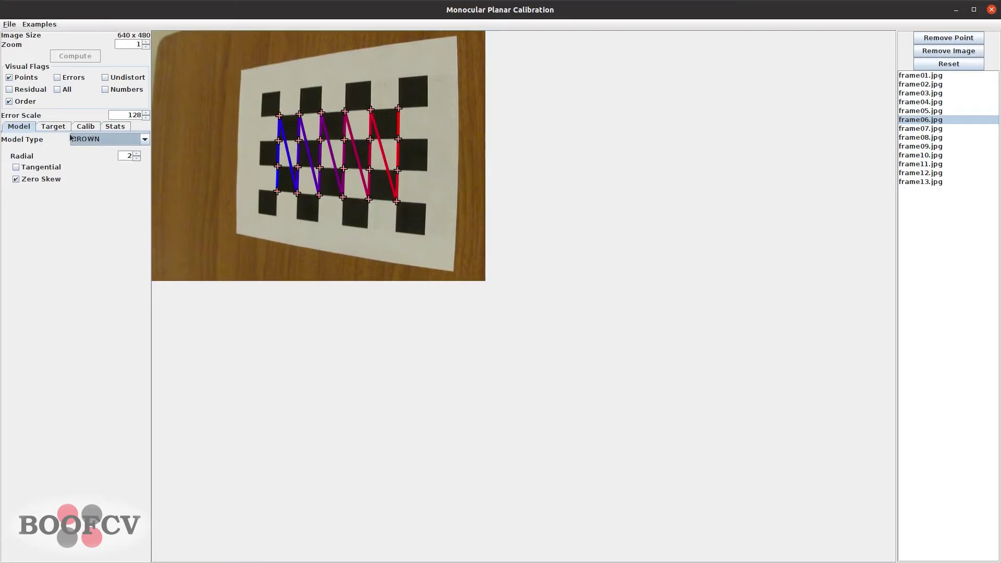
- Review the target settings, camera calibration parameters and reprojection error statistics, with the error circles shown on frame06.jpg
{"action": "left_click", "coordinate": [51, 128]}
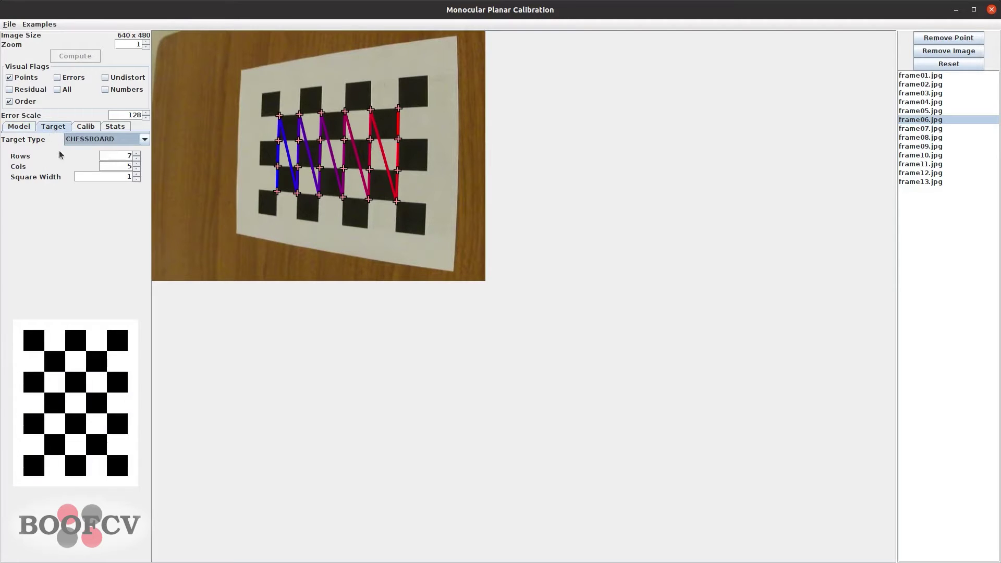
{"action": "left_click", "coordinate": [82, 127]}
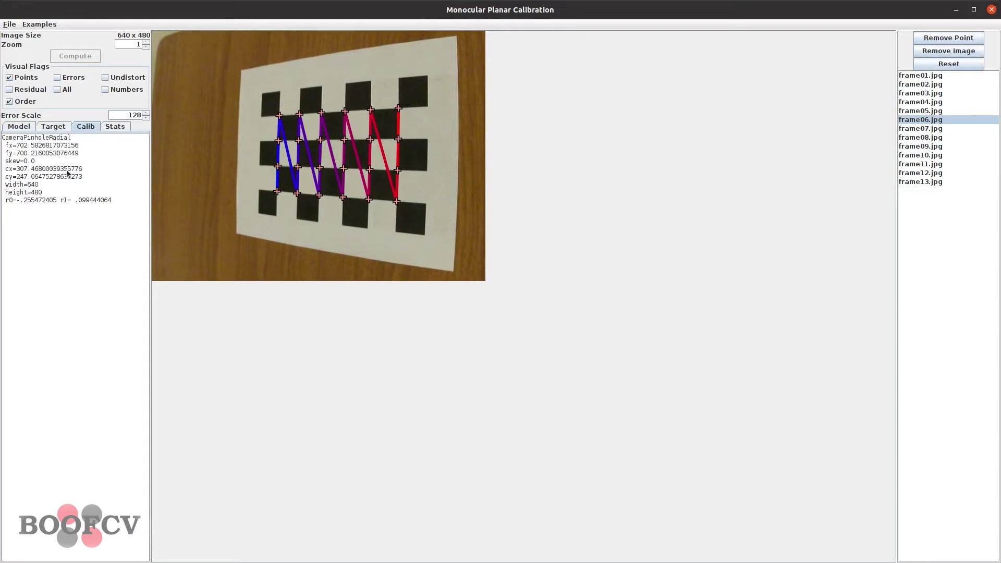
{"action": "left_click", "coordinate": [116, 126]}
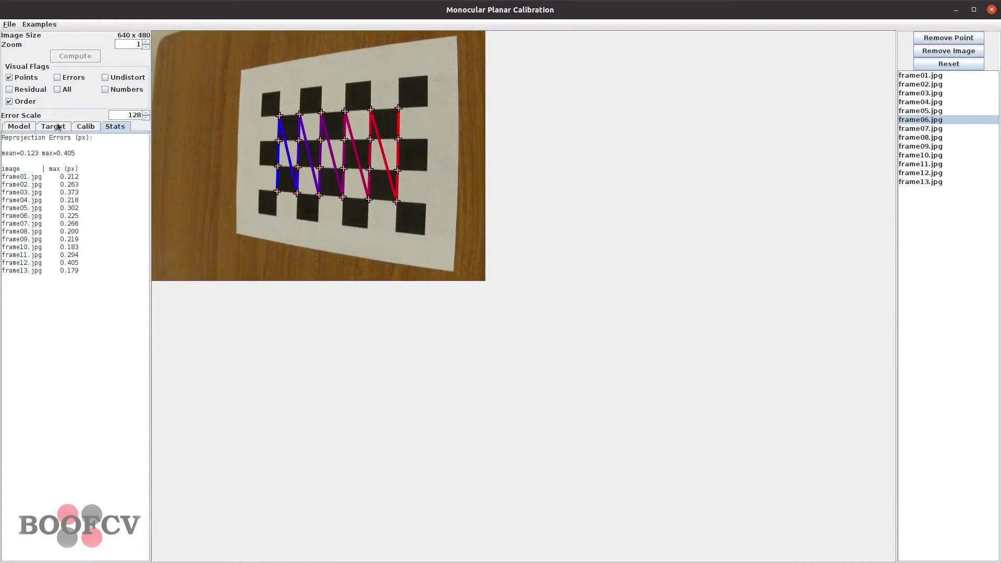
{"action": "left_click", "coordinate": [58, 78]}
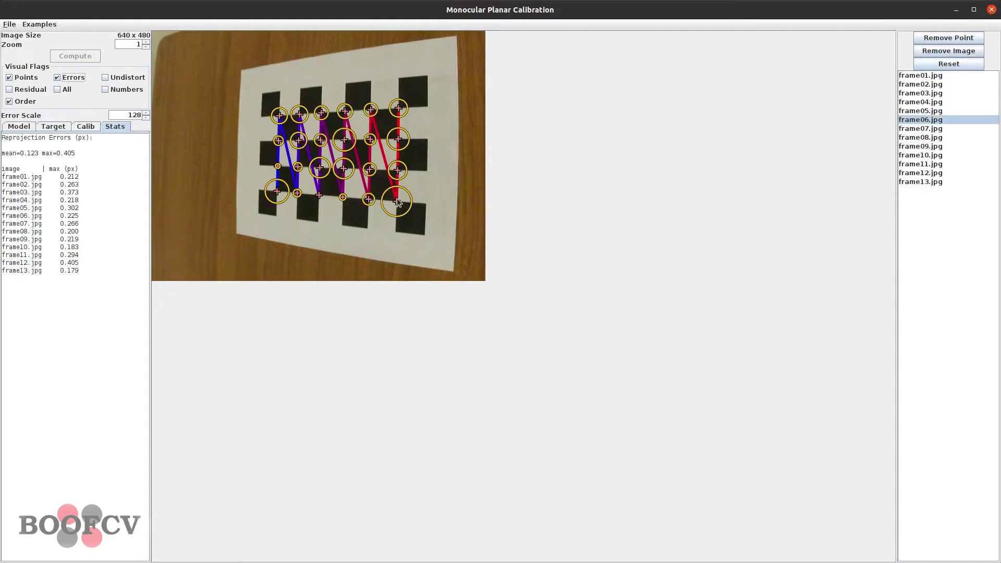
- Change the calibration target type to ECOCHECK and check the calibration and model settings
{"action": "left_click", "coordinate": [51, 127]}
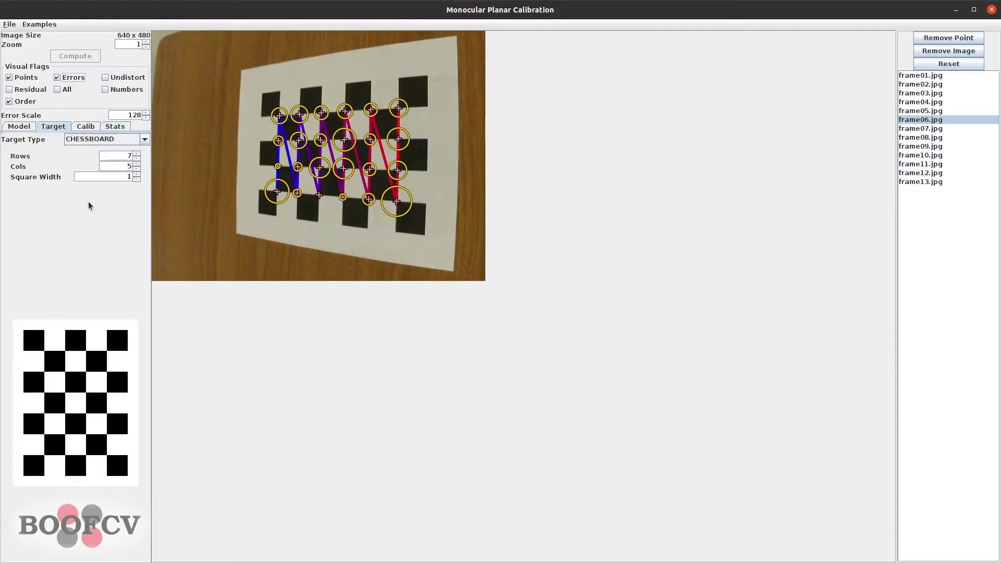
{"action": "left_click", "coordinate": [91, 141]}
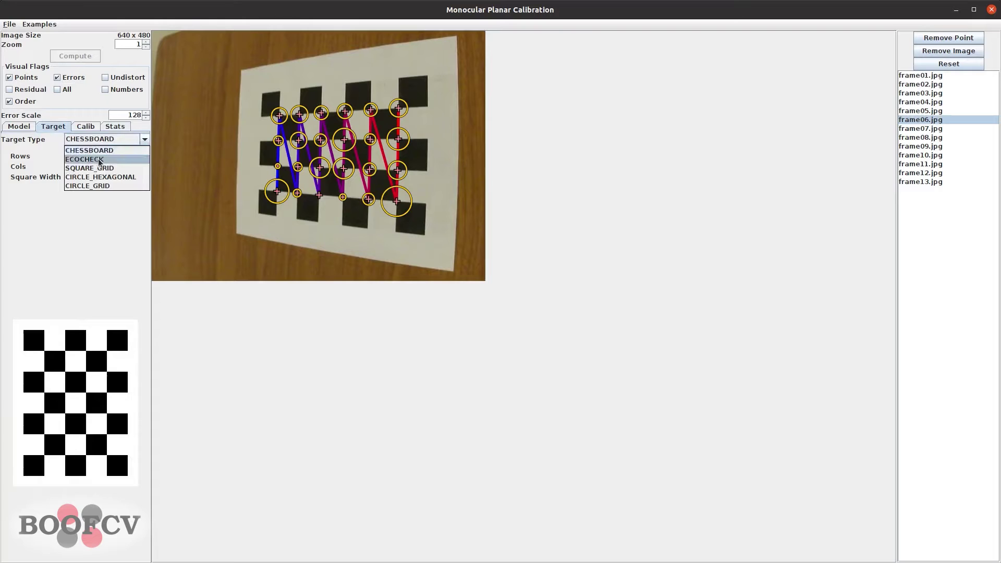
{"action": "left_click", "coordinate": [99, 159]}
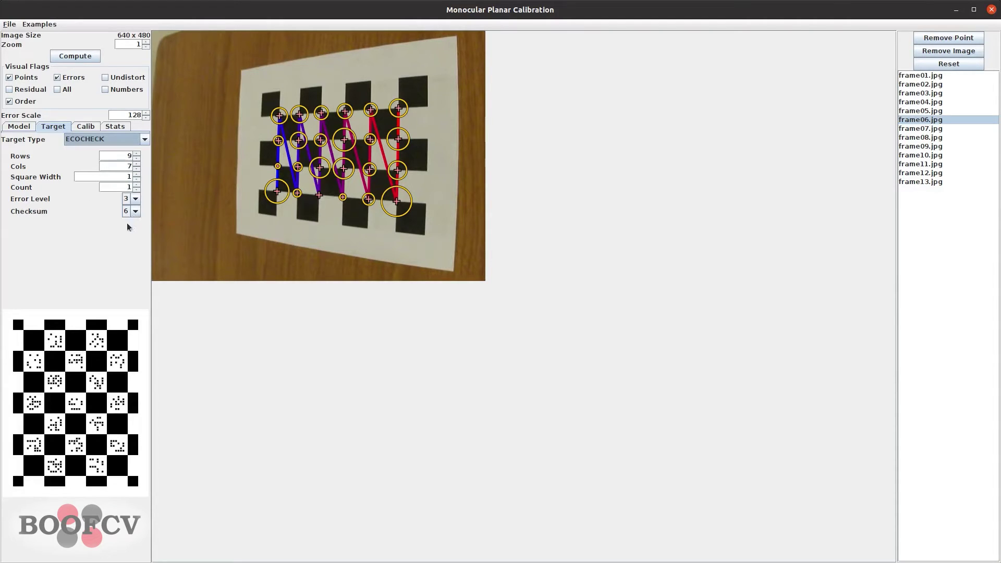
{"action": "left_click", "coordinate": [82, 127]}
{"action": "left_click", "coordinate": [21, 127]}
{"action": "left_click", "coordinate": [52, 128]}
- Try the SQUARE_GRID and CIRCLE_HEXAGONAL target types
{"action": "left_click", "coordinate": [102, 139]}
{"action": "left_click", "coordinate": [98, 168]}
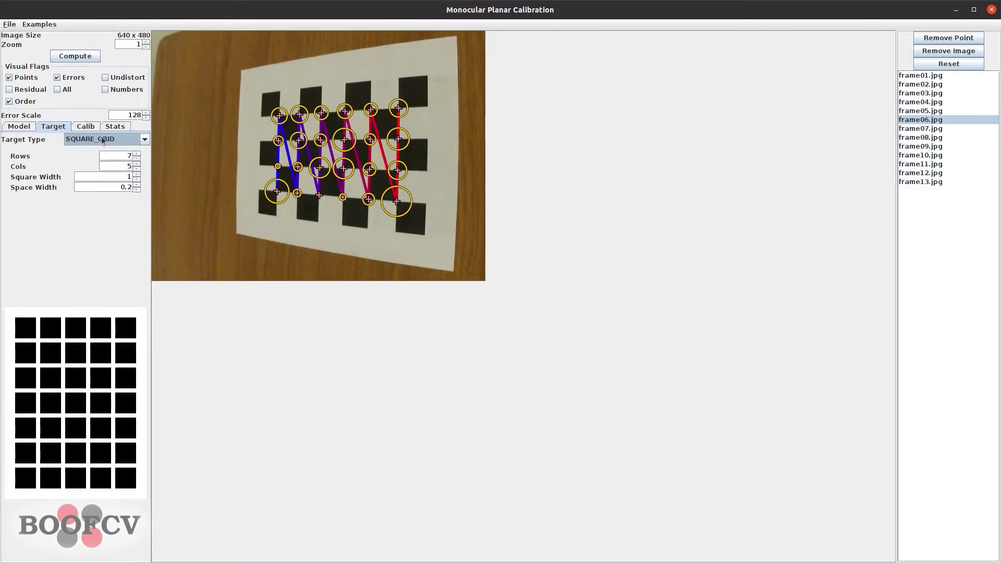
{"action": "left_click", "coordinate": [104, 140]}
{"action": "left_click", "coordinate": [102, 177]}
- Change the target type to CIRCLE_GRID with 11 rows and 11 columns
{"action": "left_click", "coordinate": [105, 139]}
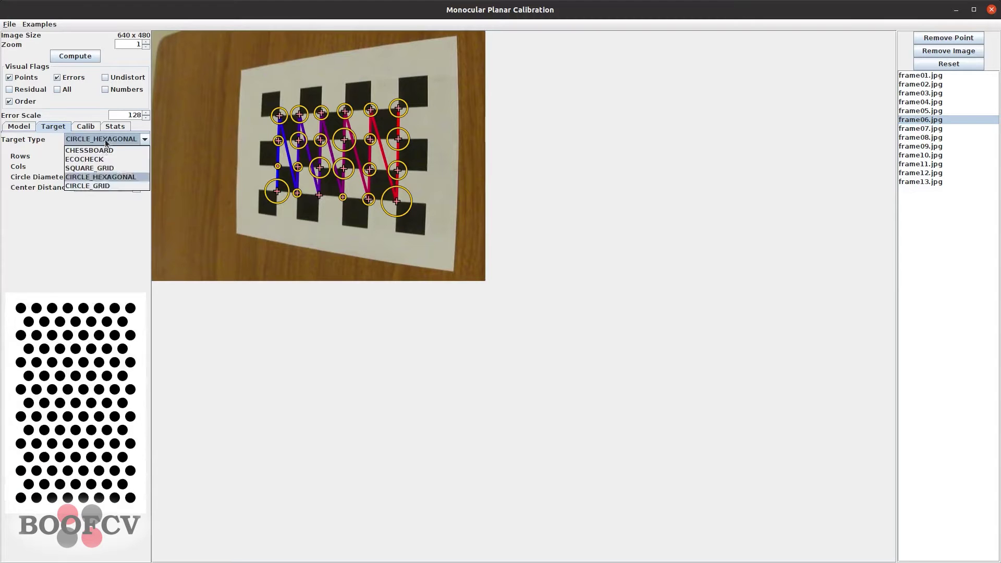
{"action": "left_click", "coordinate": [99, 186]}
{"action": "left_click", "coordinate": [137, 157]}
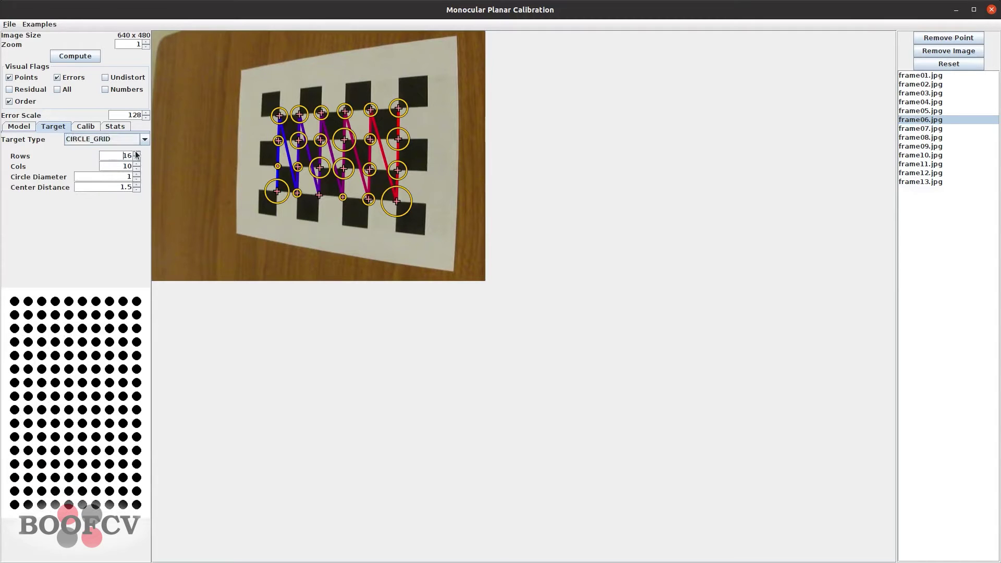
{"action": "left_click", "coordinate": [138, 157]}
{"action": "left_click", "coordinate": [138, 157]}
{"action": "left_click", "coordinate": [138, 156]}
{"action": "left_click", "coordinate": [138, 157]}
{"action": "left_click", "coordinate": [138, 157]}
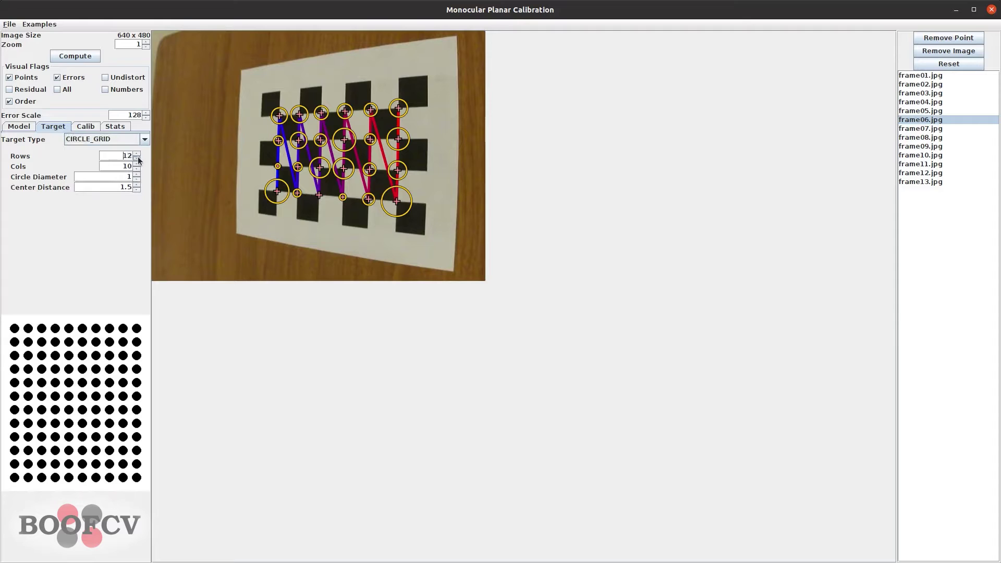
{"action": "left_click", "coordinate": [138, 157]}
{"action": "left_click", "coordinate": [138, 157]}
{"action": "left_click", "coordinate": [136, 168]}
{"action": "left_click", "coordinate": [135, 168]}
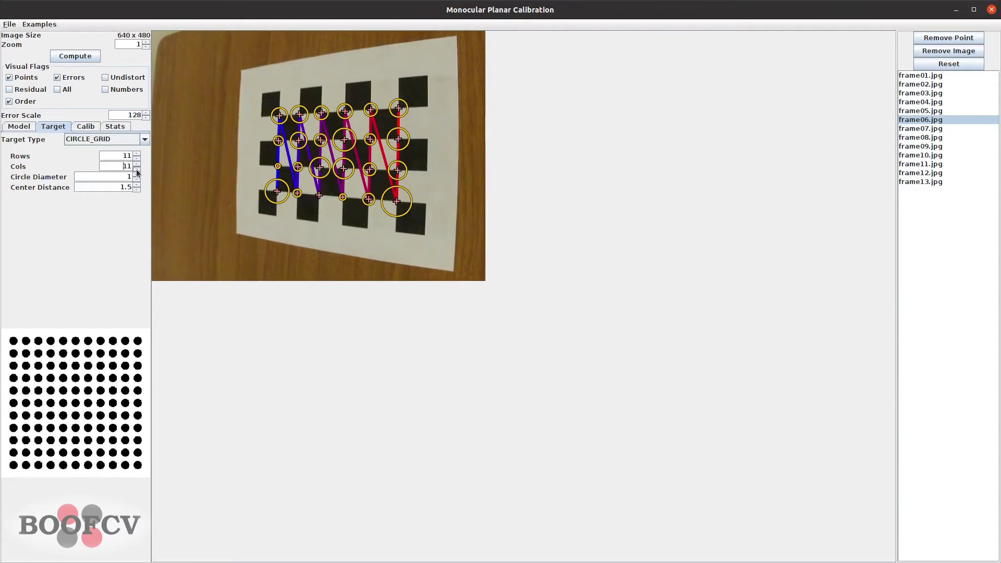
- Set the target type to CHESSBOARD and its number of rows to 8
{"action": "left_click", "coordinate": [123, 140]}
{"action": "left_click", "coordinate": [114, 153]}
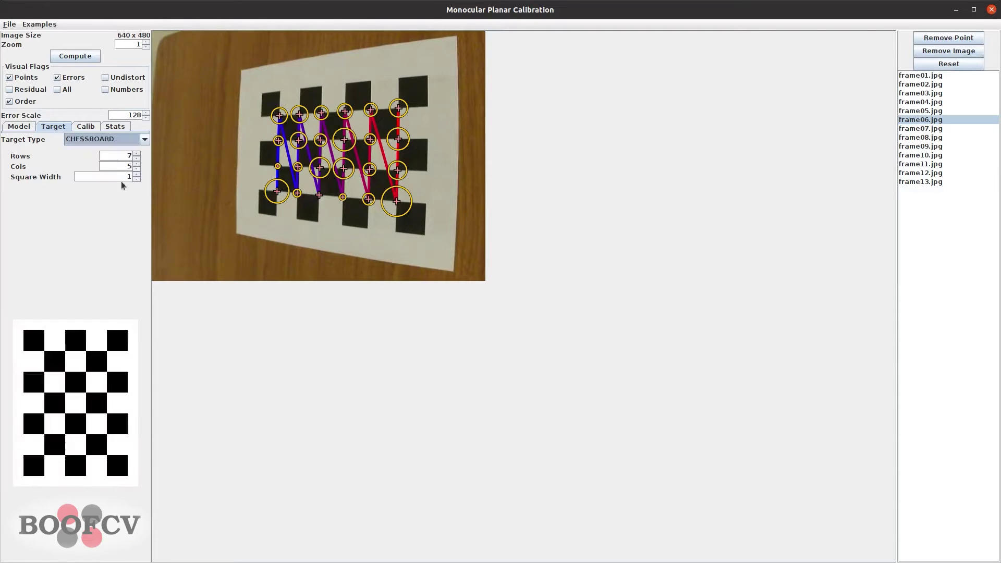
{"action": "left_click", "coordinate": [137, 154]}
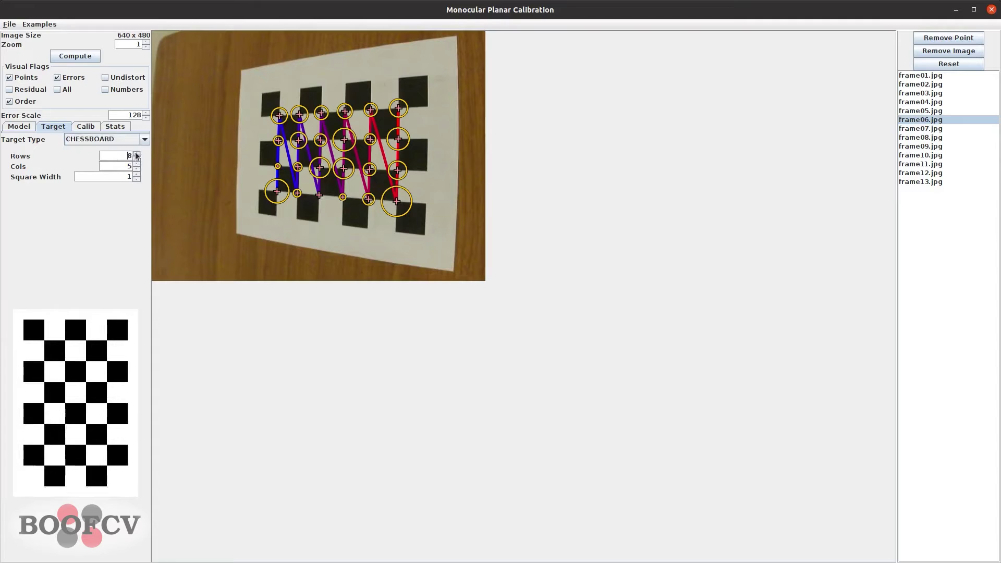
- Save the chessboard target as calibration_target.yaml in the home folder
{"action": "left_click", "coordinate": [8, 26]}
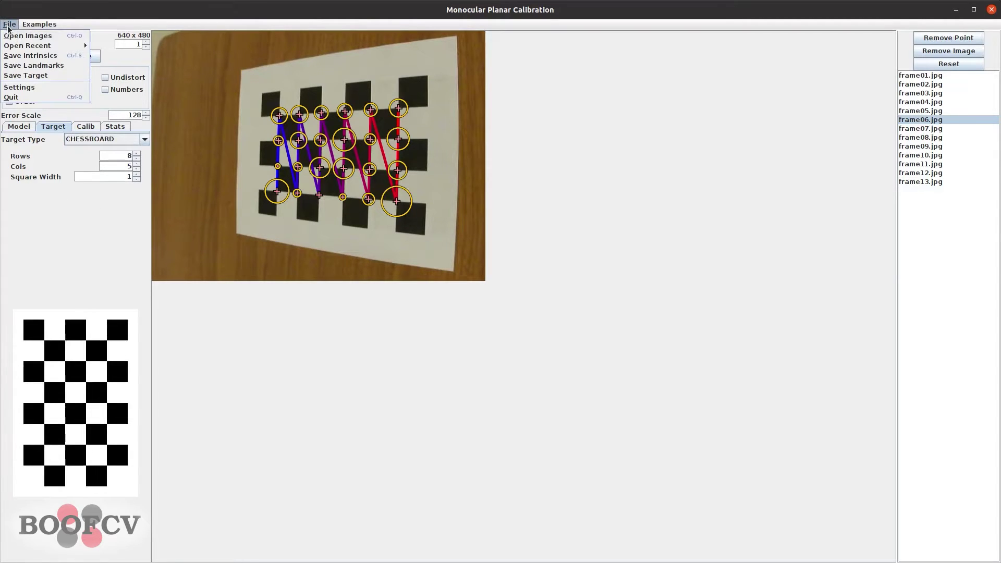
{"action": "left_click", "coordinate": [32, 76]}
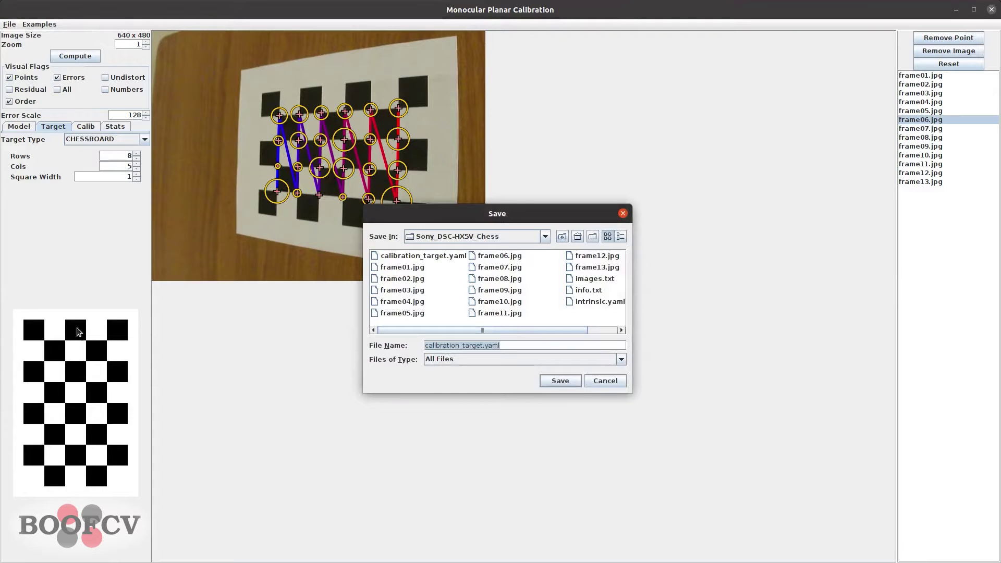
{"action": "left_click", "coordinate": [517, 237]}
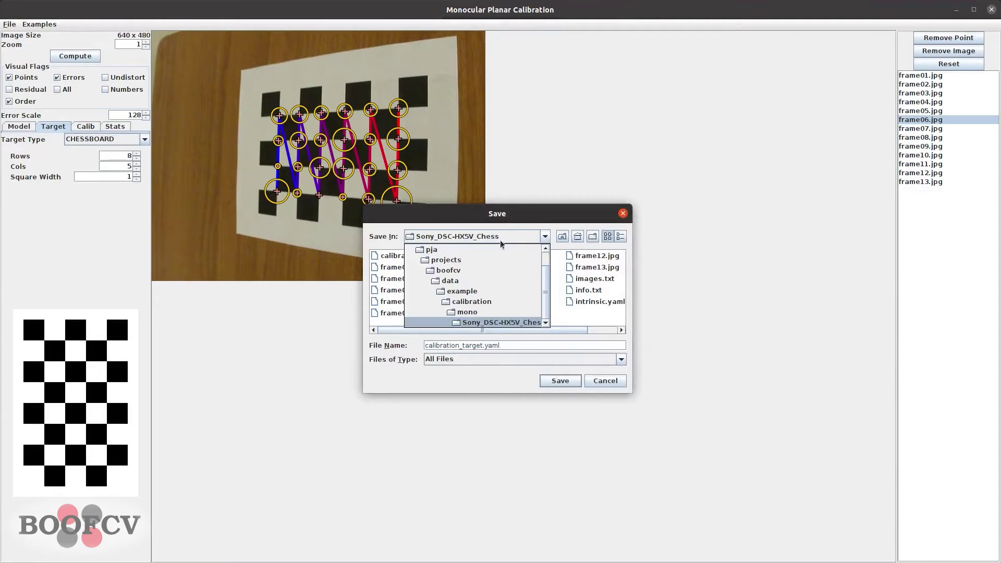
{"action": "left_click", "coordinate": [501, 215]}
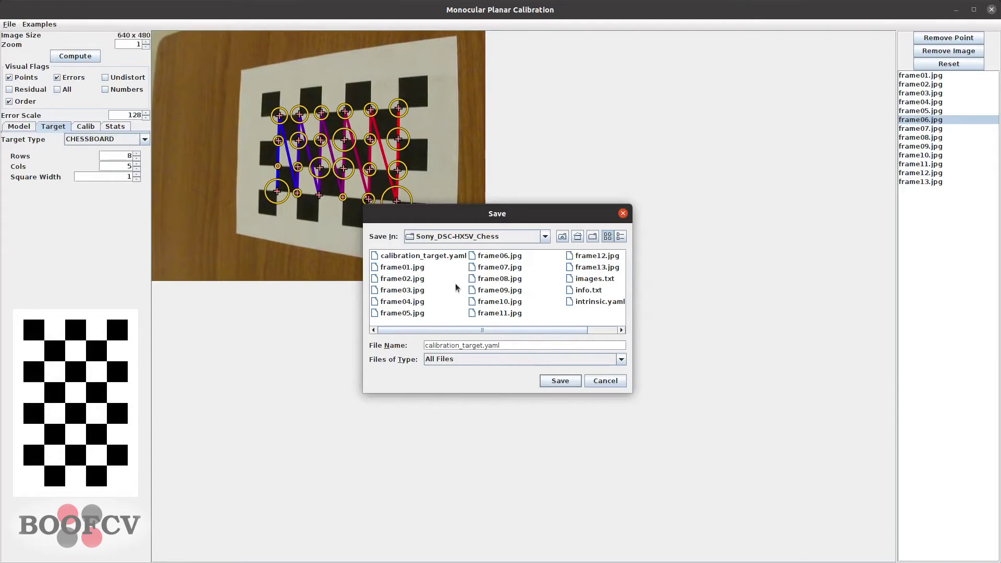
{"action": "left_click", "coordinate": [470, 239]}
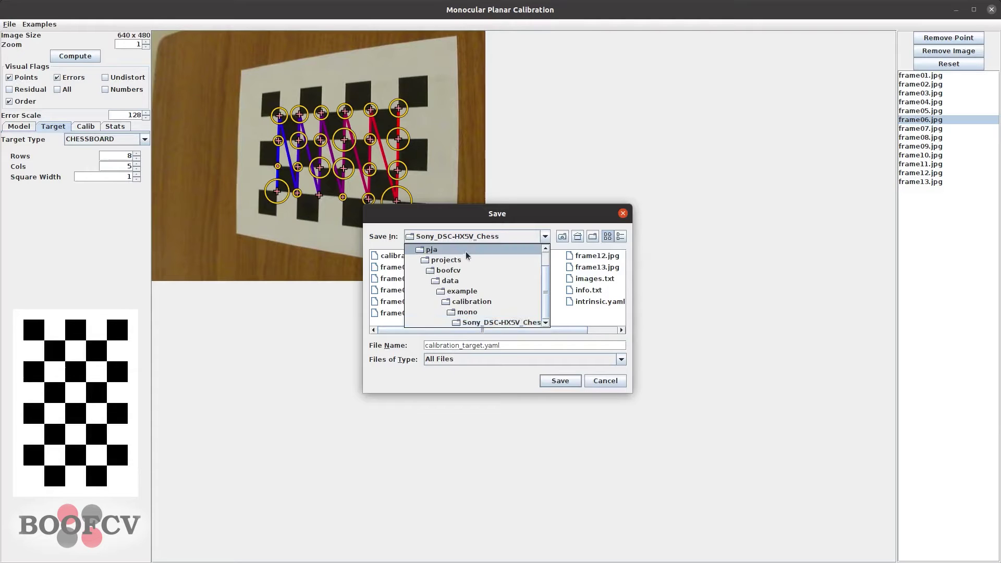
{"action": "left_click", "coordinate": [466, 254]}
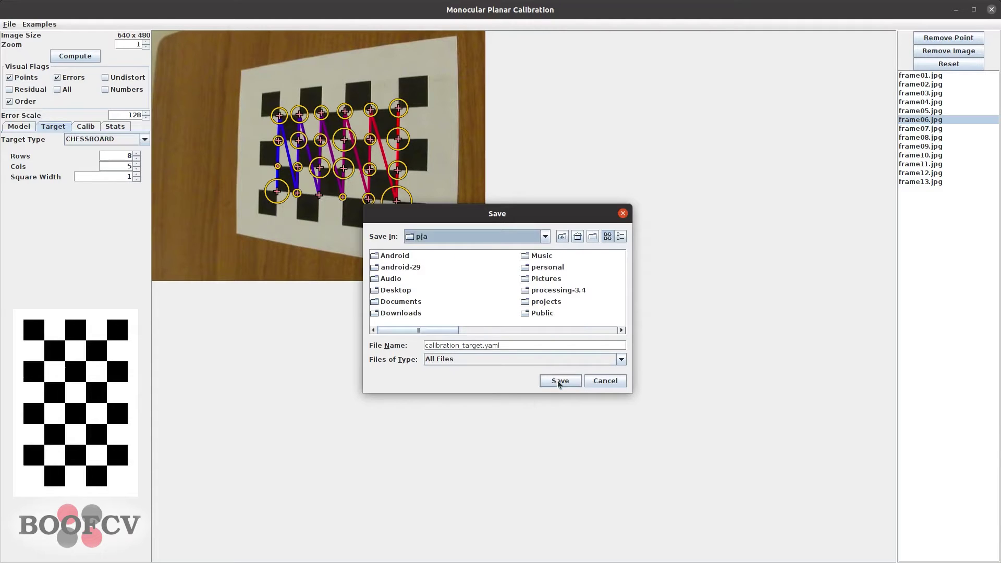
{"action": "left_click", "coordinate": [544, 381]}
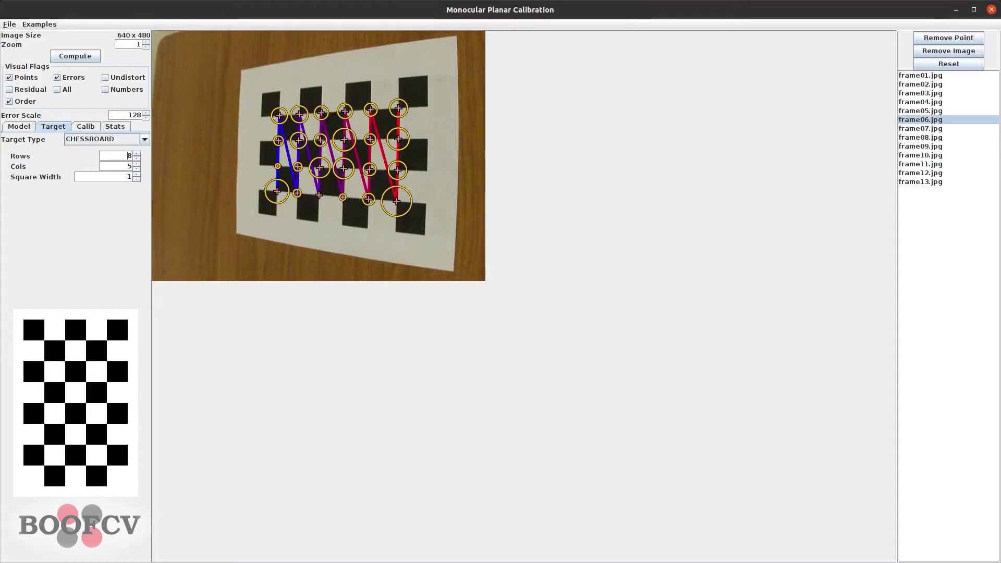
- Open a terminal and print calibration_target.yaml to check the saved target's contents
{"action": "key", "text": "ctrl+alt+t"}
{"action": "type", "text": "cat calibration_target.yaml"}
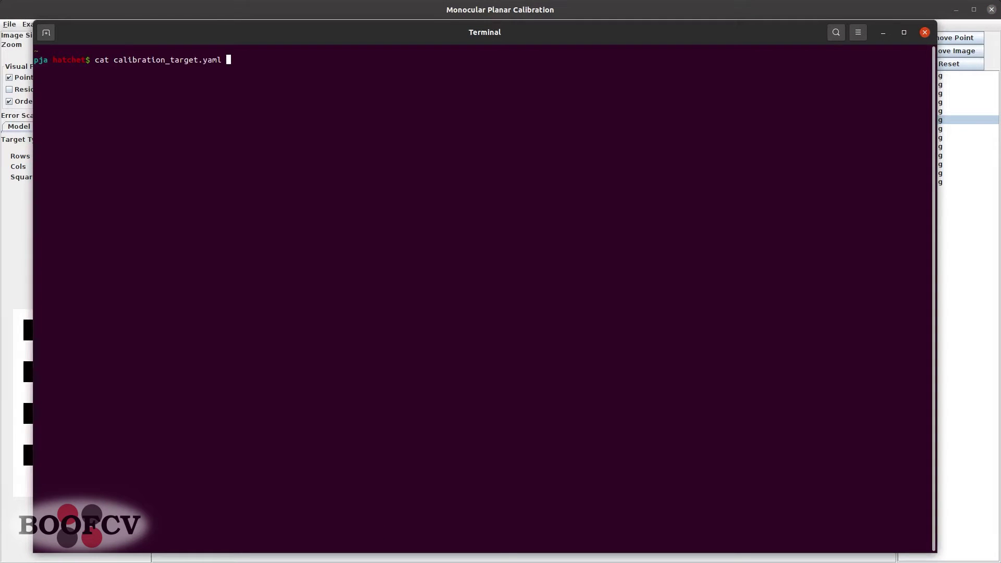
{"action": "key", "text": "Return"}
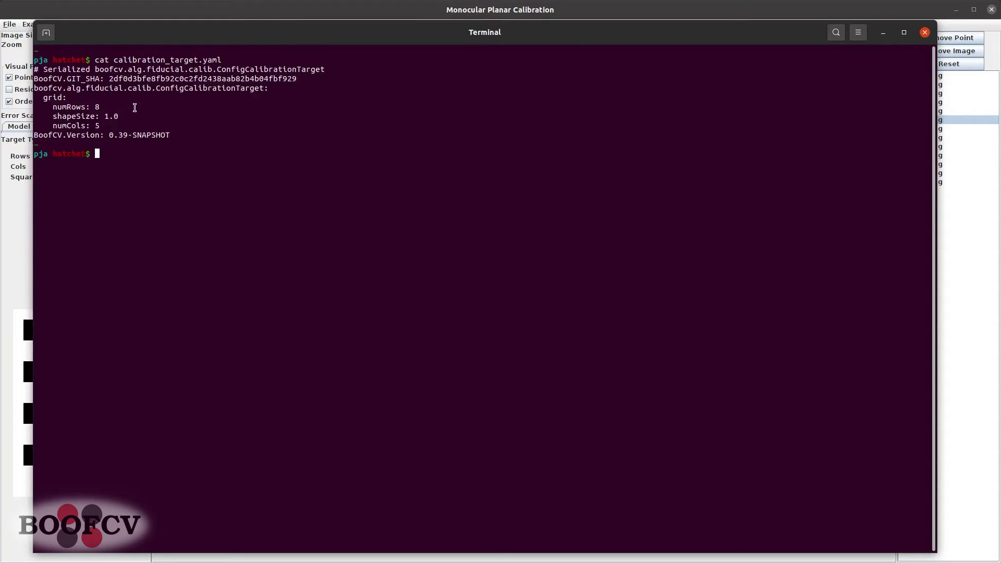
- Return to the calibration window and change the target type to ECOCHECK with 6 rows and 6 columns
{"action": "left_click", "coordinate": [483, 17]}
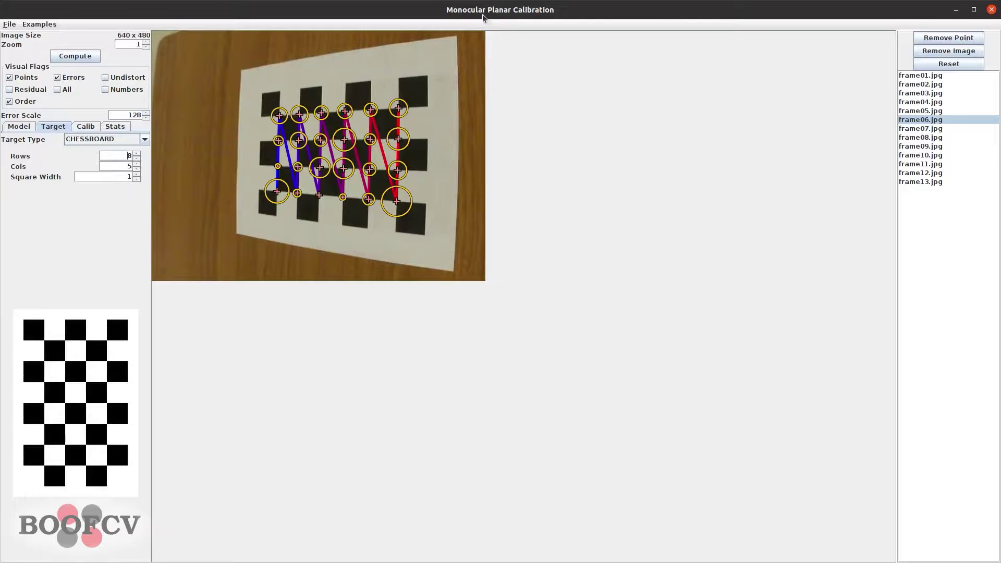
{"action": "left_click", "coordinate": [122, 139]}
{"action": "left_click", "coordinate": [109, 163]}
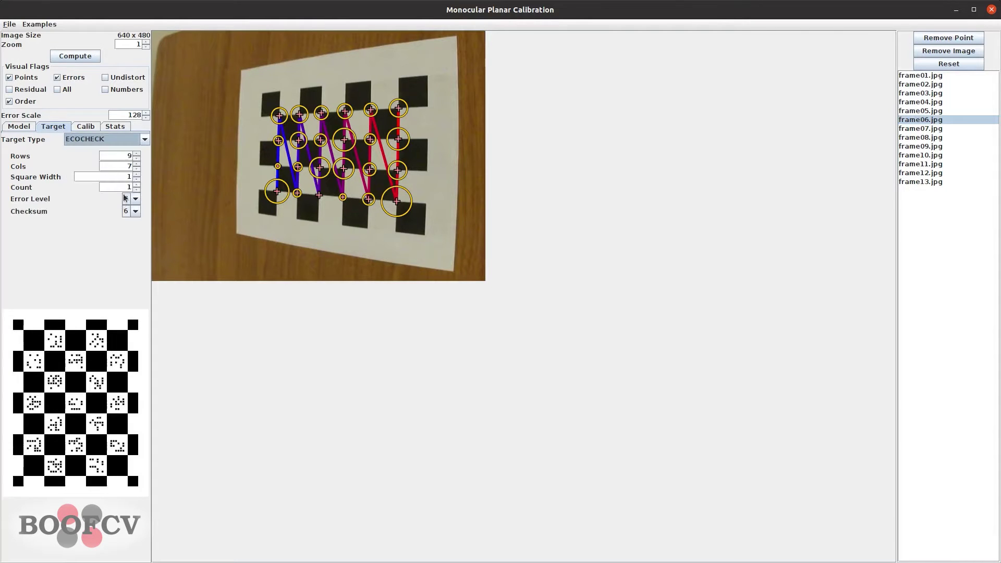
{"action": "left_click", "coordinate": [137, 158]}
{"action": "left_click", "coordinate": [137, 158]}
{"action": "left_click", "coordinate": [137, 159]}
{"action": "left_click", "coordinate": [137, 159]}
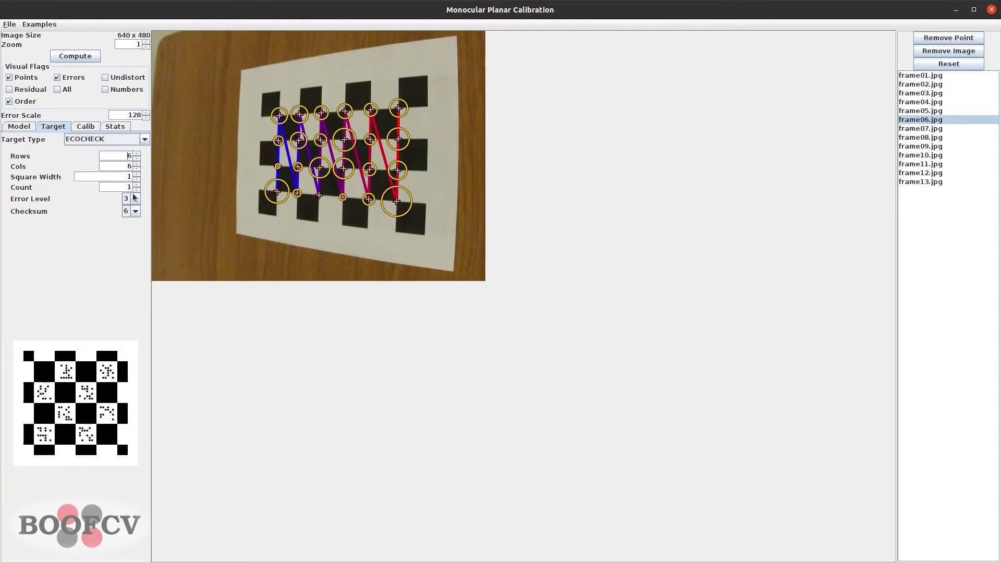
- Set the ECOCHECK target's error level to 8 and its checksum to 2
{"action": "left_click", "coordinate": [135, 198]}
{"action": "left_click", "coordinate": [133, 247]}
{"action": "left_click", "coordinate": [135, 211]}
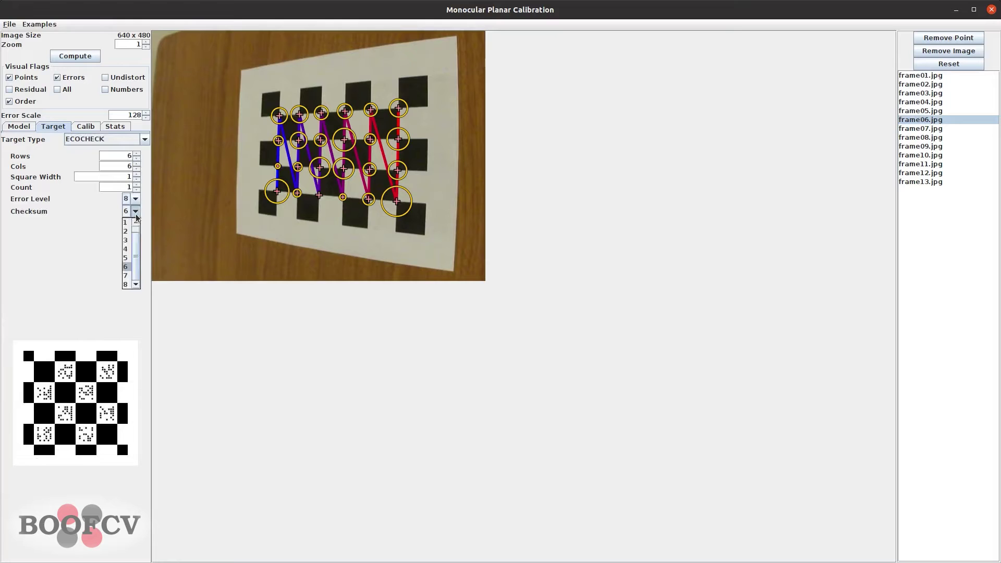
{"action": "left_click", "coordinate": [130, 236]}
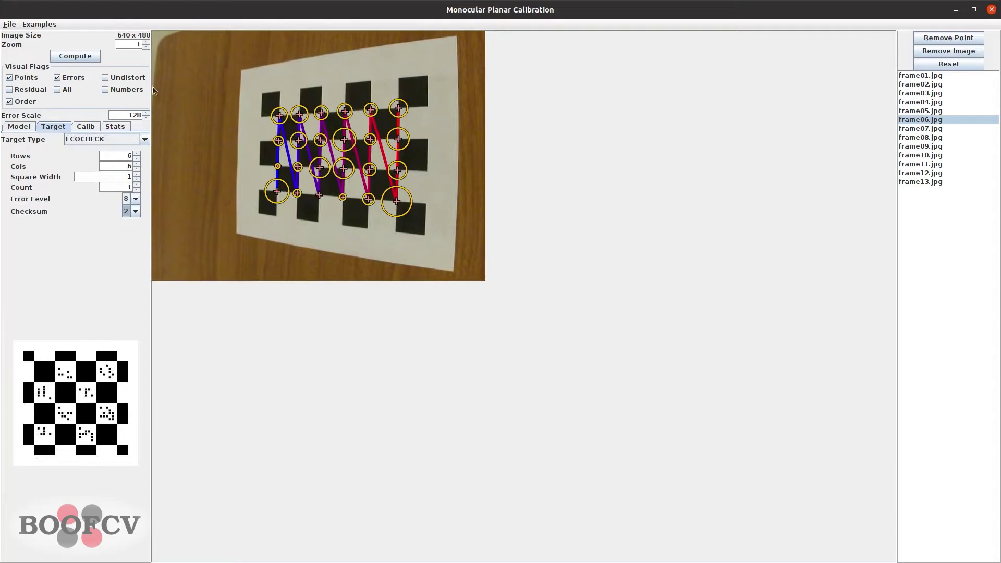
{"action": "left_click", "coordinate": [9, 24]}
{"action": "left_click", "coordinate": [31, 53]}
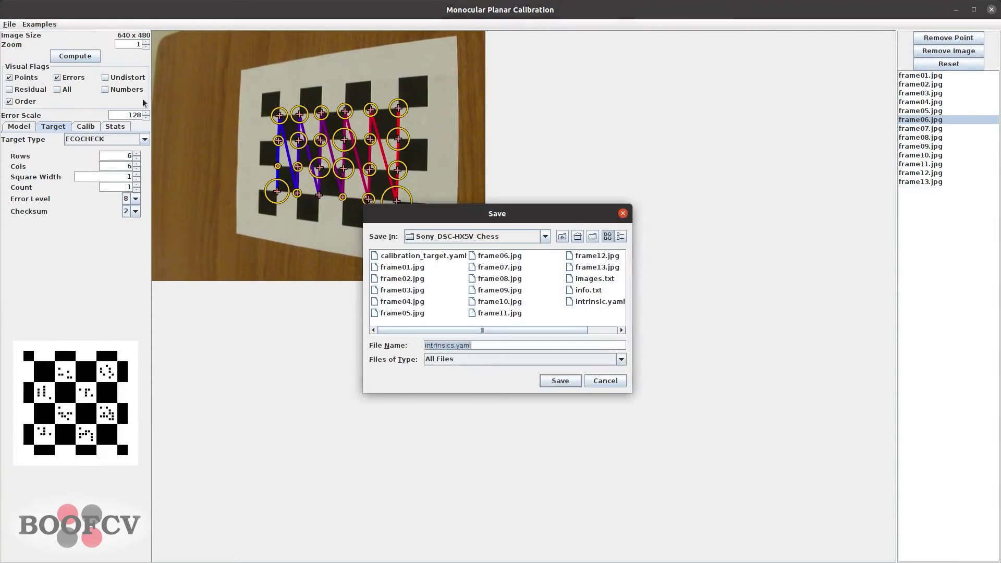
{"action": "left_click", "coordinate": [586, 382]}
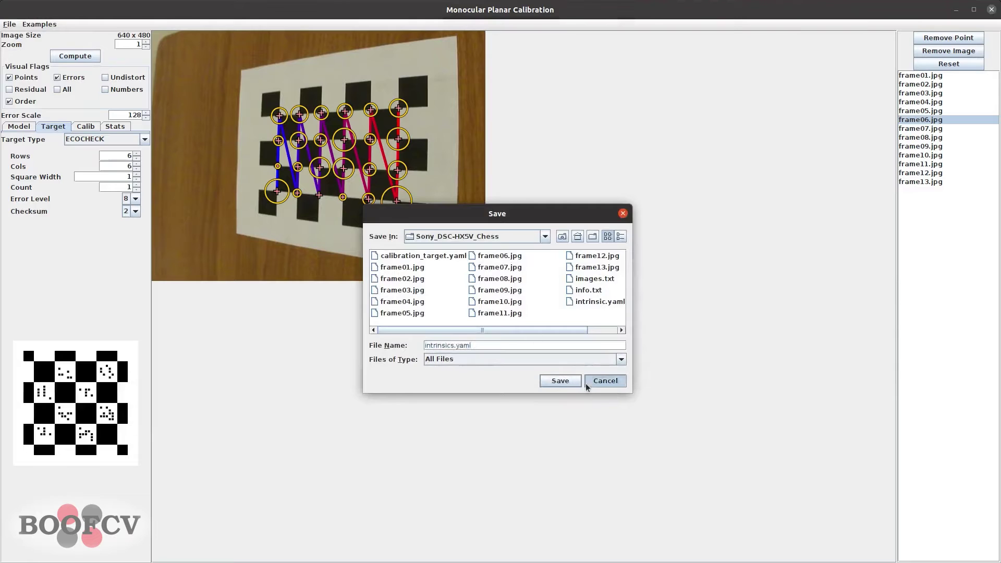
- Save the ECOCHECK target as calibration_target.yaml in the home folder and print the file again in the terminal
{"action": "left_click", "coordinate": [10, 24]}
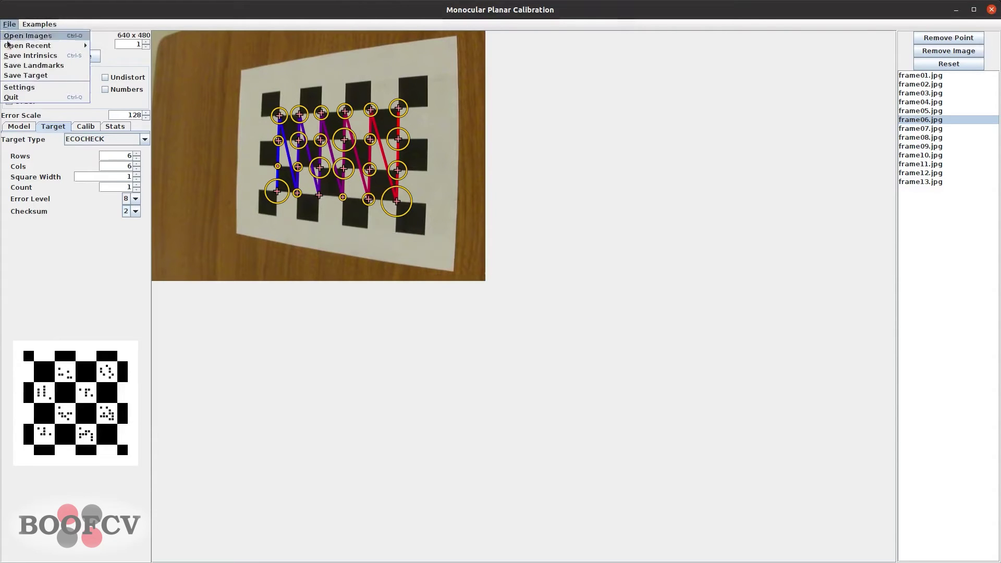
{"action": "left_click", "coordinate": [25, 75]}
{"action": "left_click", "coordinate": [425, 232]}
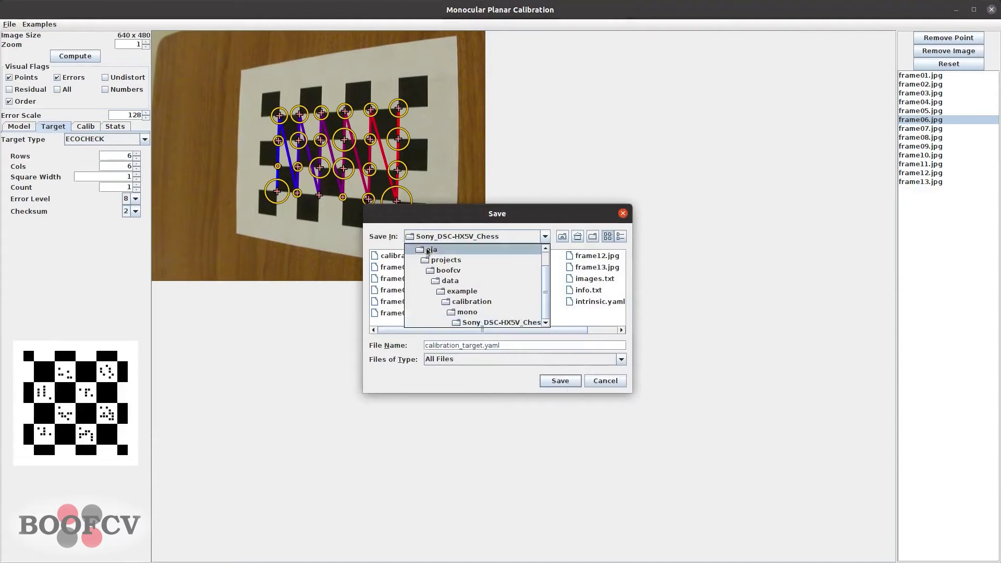
{"action": "left_click", "coordinate": [433, 261]}
{"action": "left_click", "coordinate": [567, 379]}
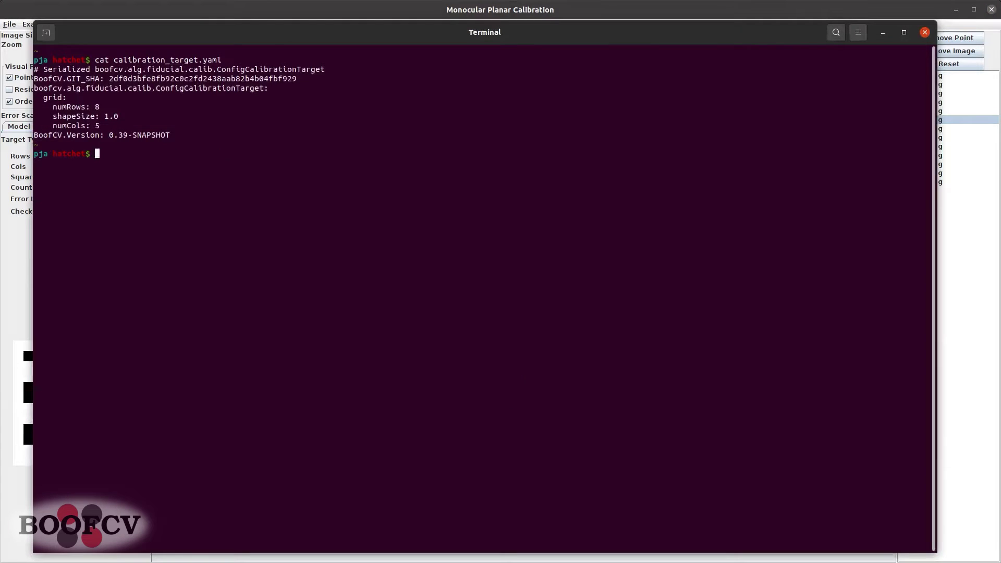
{"action": "key", "text": "Up"}
{"action": "key", "text": "Return"}
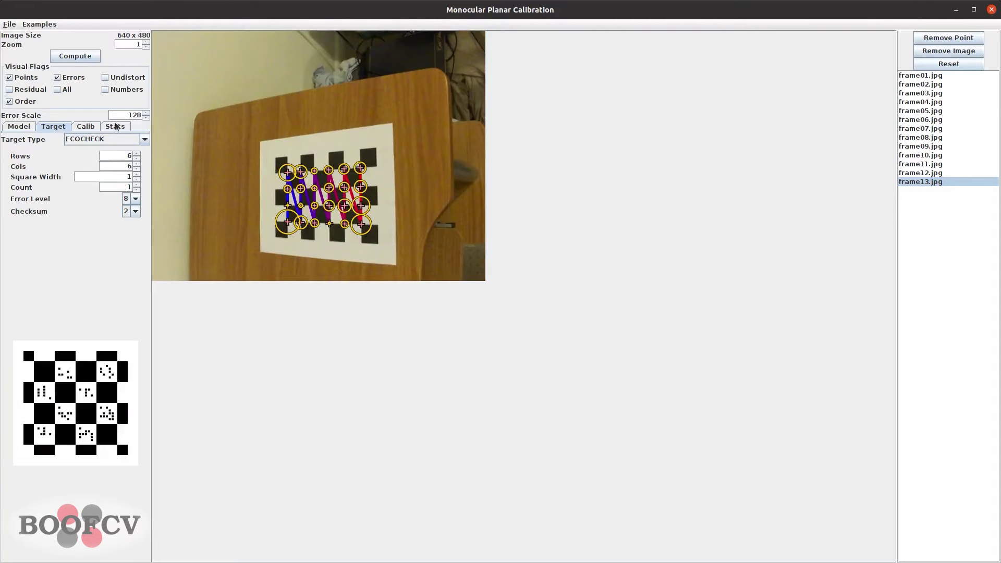
- Load the fisheye chessboard example into the calibration window
{"action": "left_click", "coordinate": [39, 24]}
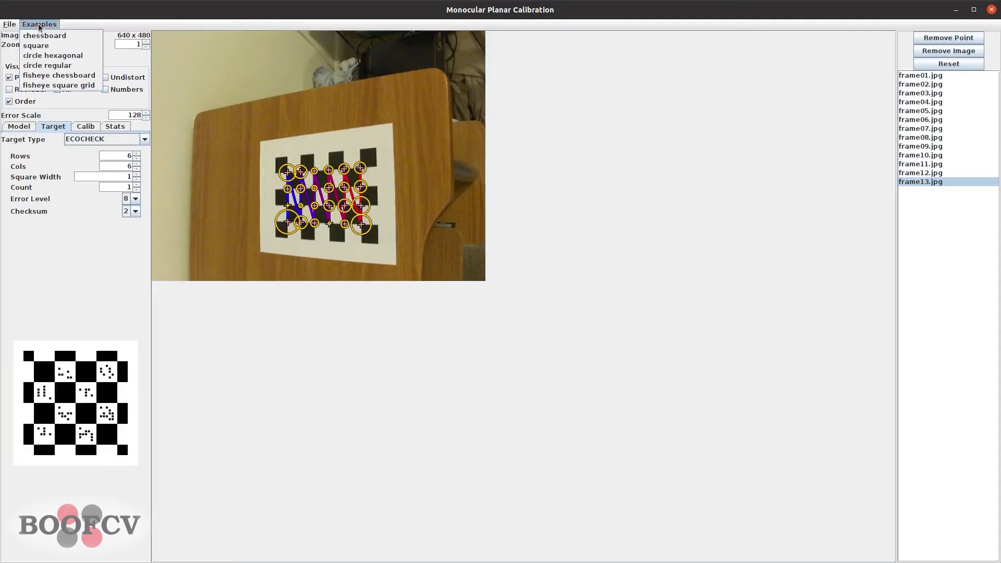
{"action": "left_click", "coordinate": [58, 76]}
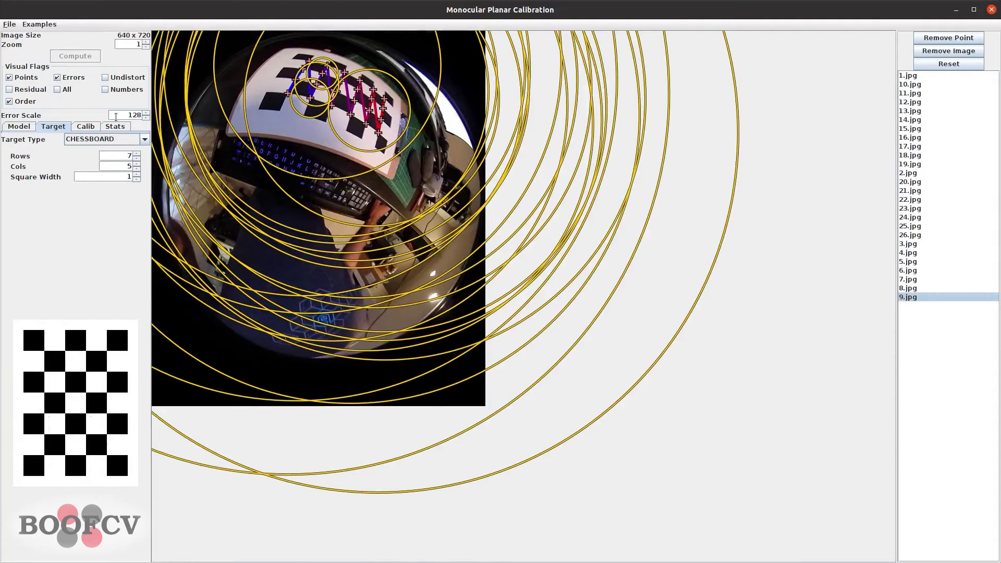
- Set the error scale to 10 and switch the image display from the Errors overlay to the Undistort view
{"action": "left_click_drag", "start_coordinate": [115, 116], "coordinate": [151, 118]}
{"action": "type", "text": "10"}
{"action": "key", "text": "Return"}
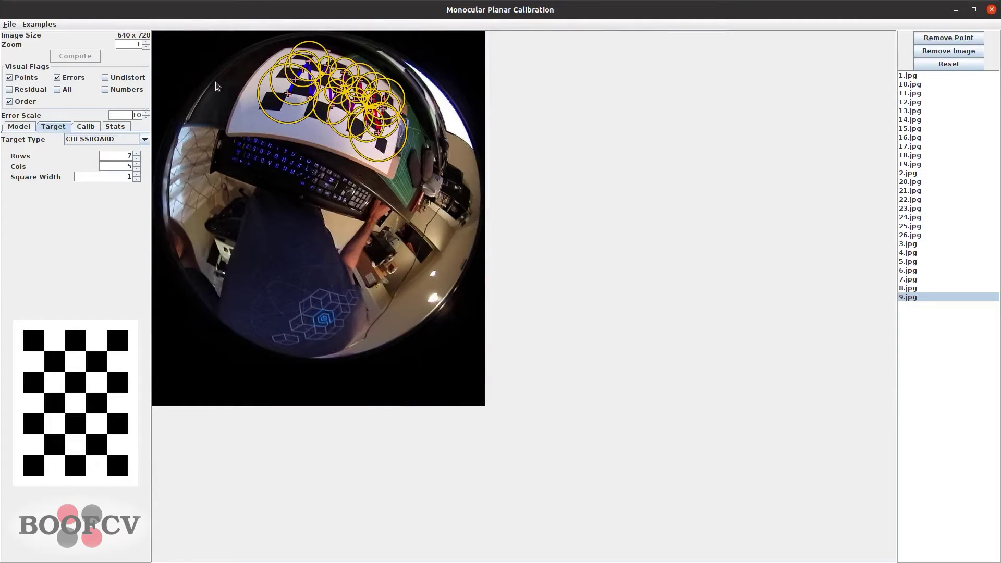
{"action": "left_click", "coordinate": [65, 78]}
{"action": "left_click", "coordinate": [125, 79]}
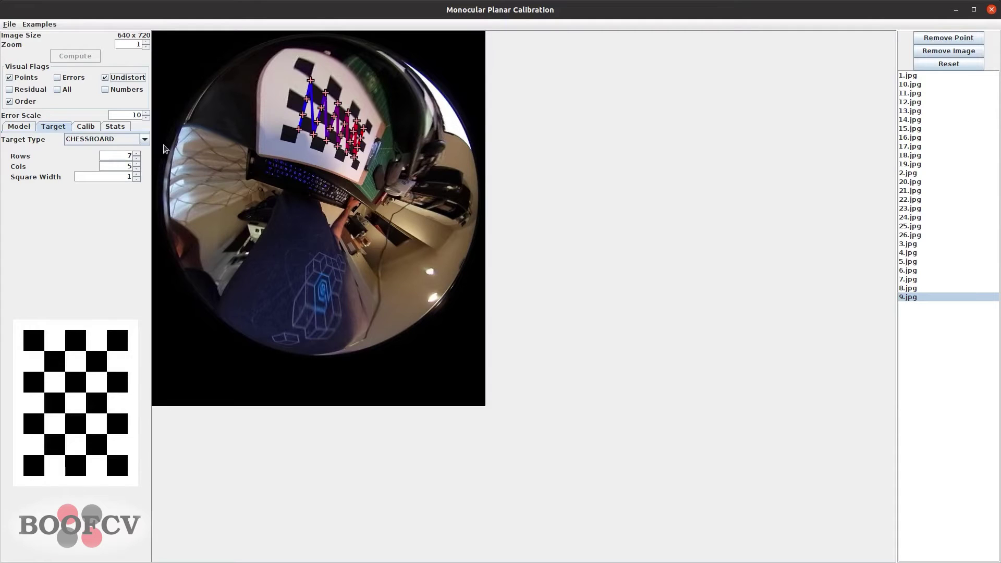
- Try recomputing the BROWN model with tangential distortion enabled and an adjusted number of radial terms
{"action": "left_click", "coordinate": [18, 128]}
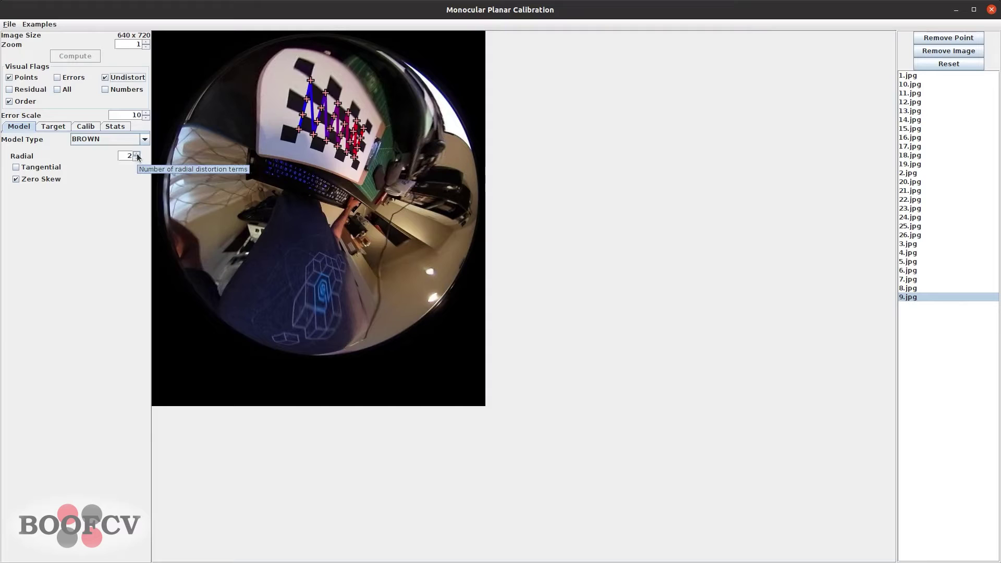
{"action": "left_click", "coordinate": [55, 167]}
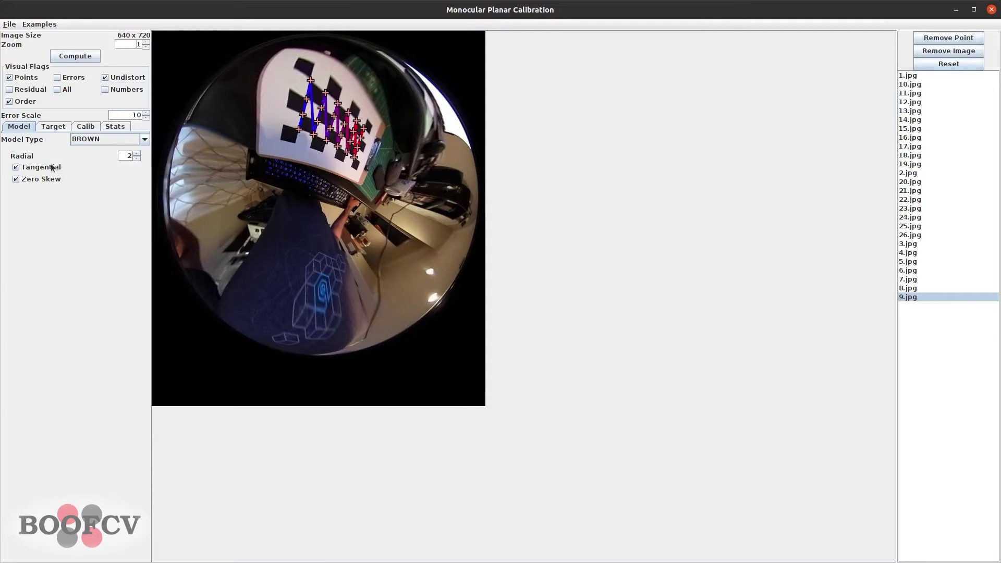
{"action": "left_click", "coordinate": [136, 158]}
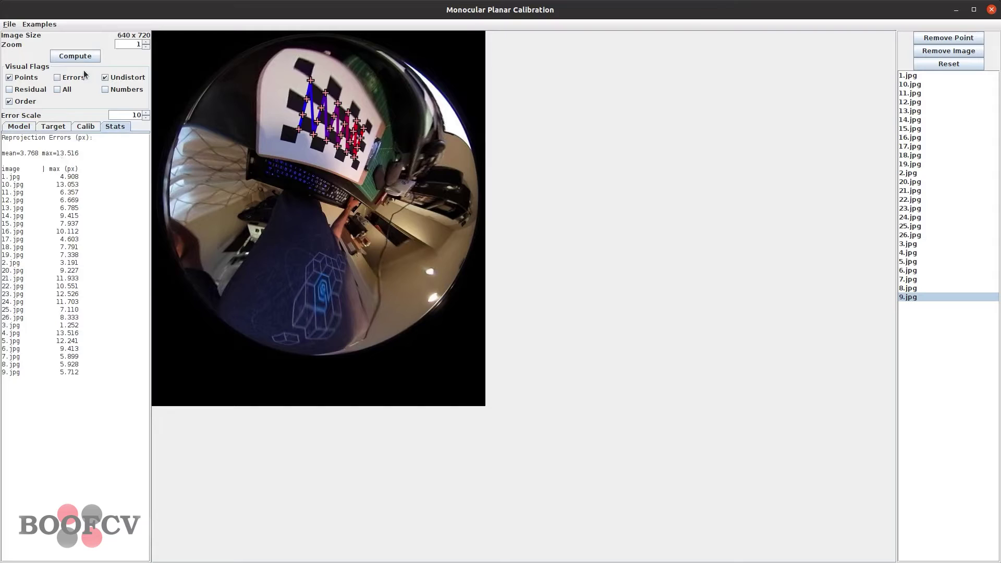
{"action": "left_click", "coordinate": [86, 56]}
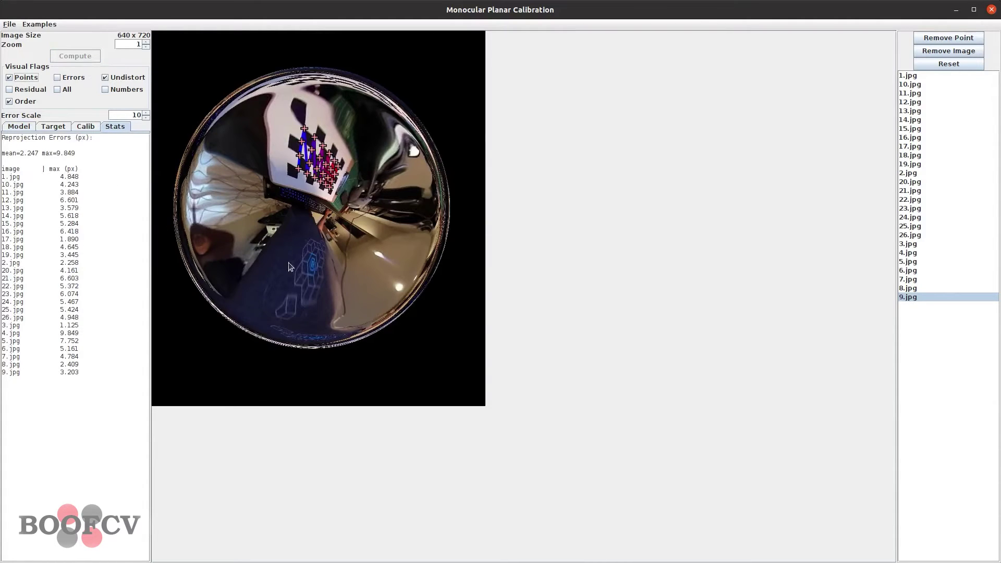
- Change the camera model to UNIVERSAL and recompute the calibration with the reprojection error statistics shown
{"action": "left_click", "coordinate": [20, 128]}
{"action": "left_click", "coordinate": [90, 140]}
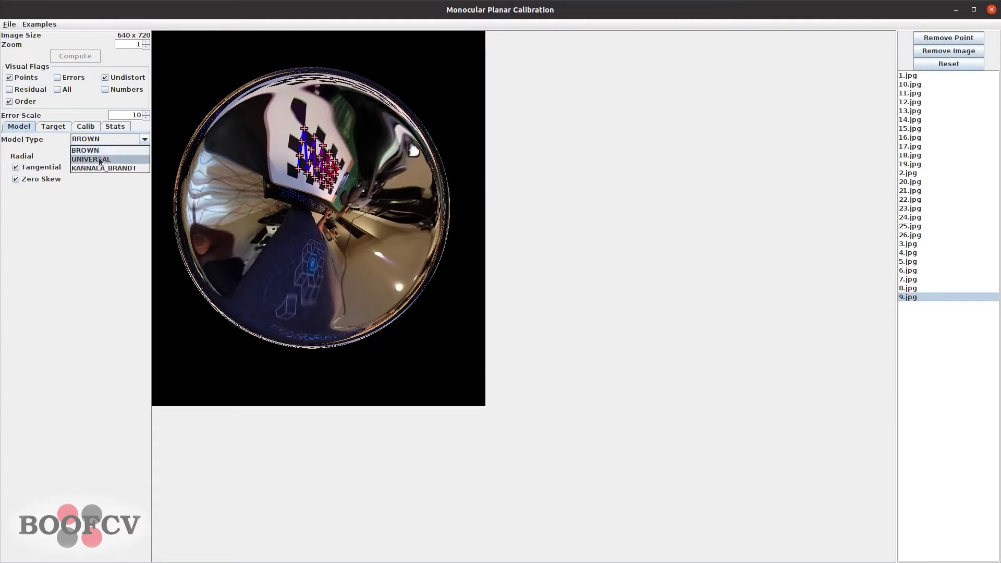
{"action": "left_click", "coordinate": [92, 159]}
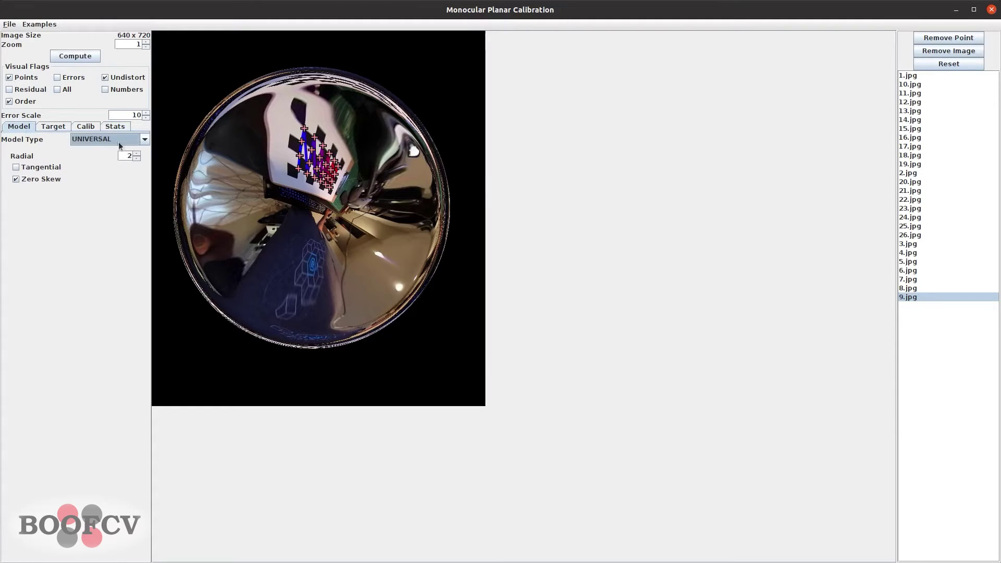
{"action": "left_click", "coordinate": [115, 126]}
{"action": "left_click", "coordinate": [71, 60]}
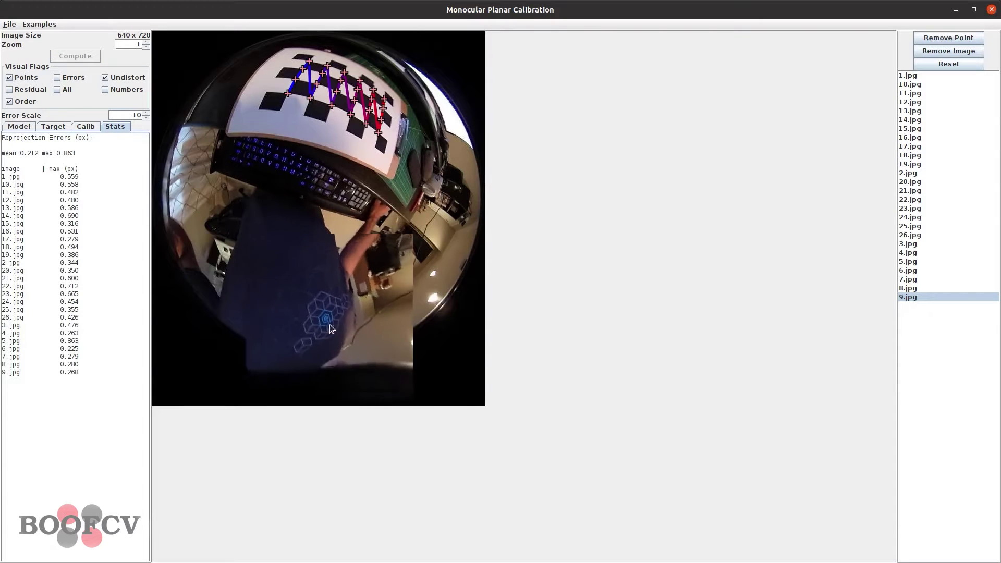
- Compare the original fisheye image with its undistorted view, ending on the original
{"action": "left_click", "coordinate": [117, 78]}
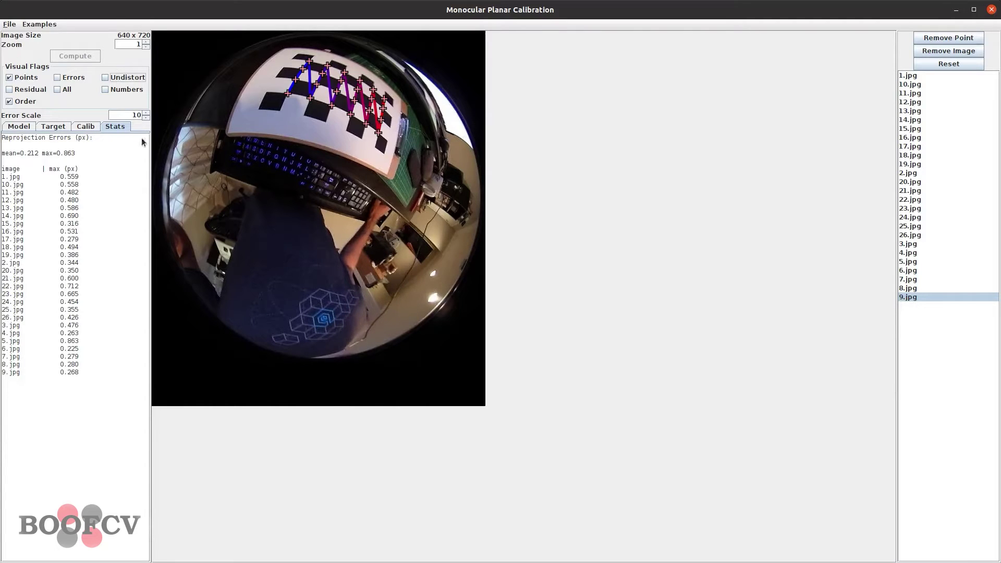
{"action": "left_click", "coordinate": [121, 79]}
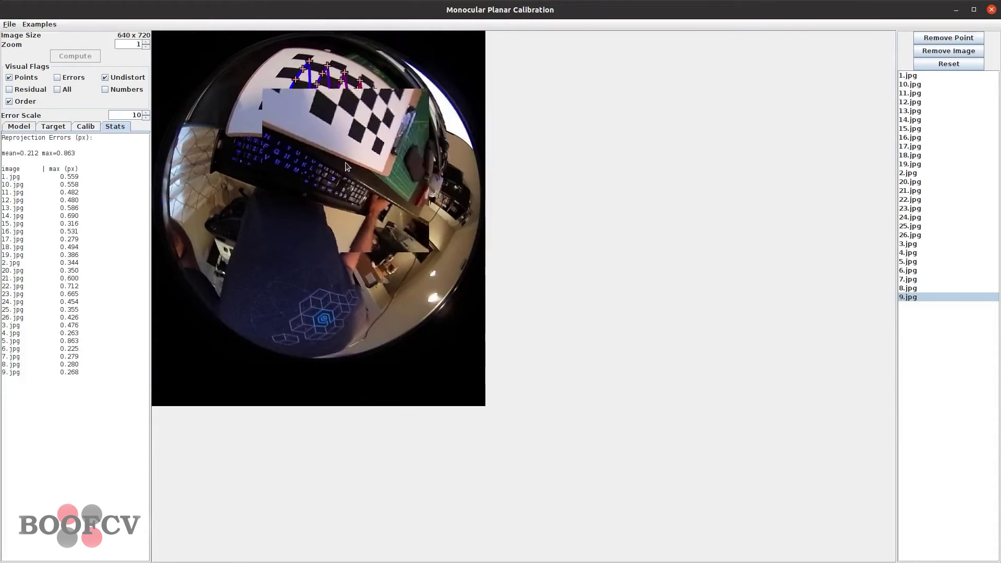
{"action": "left_click", "coordinate": [138, 79]}
- View the calibration points from all images, and replace them with the point numbers on the selected image
{"action": "left_click", "coordinate": [66, 91]}
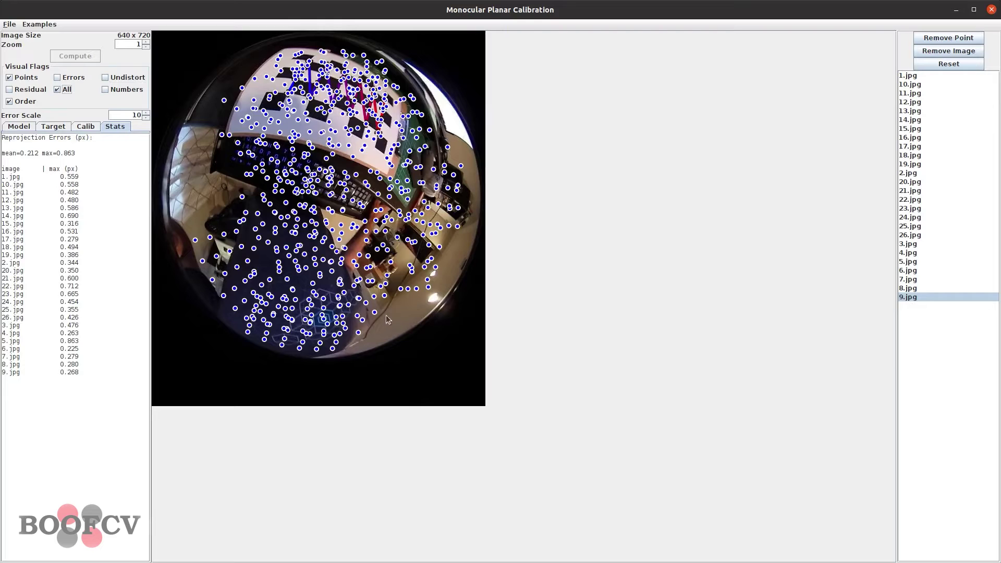
{"action": "left_click", "coordinate": [69, 90]}
{"action": "left_click", "coordinate": [136, 91]}
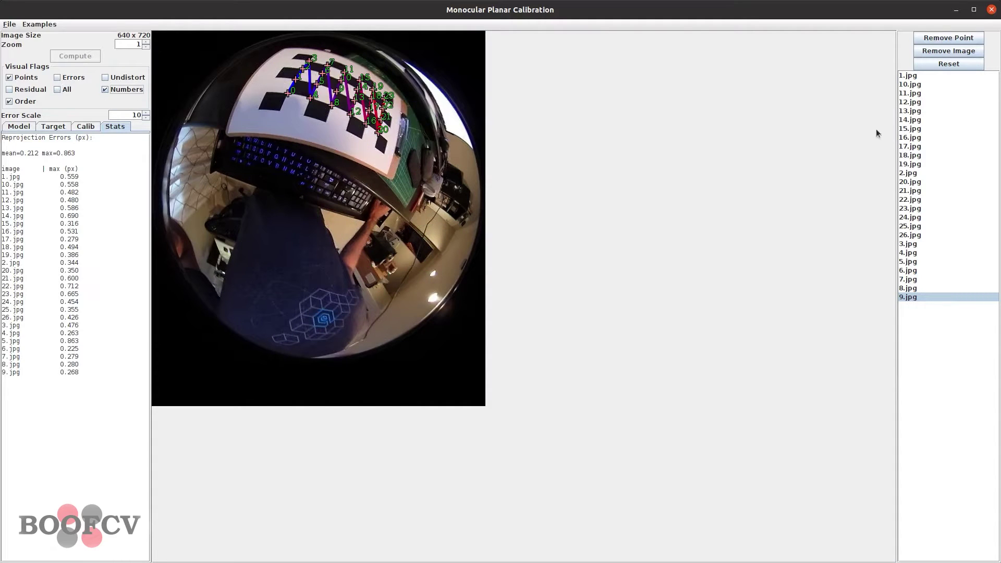
- Review the numbered calibration points on several fisheye images through 5.jpg, and briefly overlay the points from all images
{"action": "left_click", "coordinate": [913, 112]}
{"action": "left_click", "coordinate": [917, 173]}
{"action": "left_click", "coordinate": [912, 215]}
{"action": "left_click", "coordinate": [925, 243]}
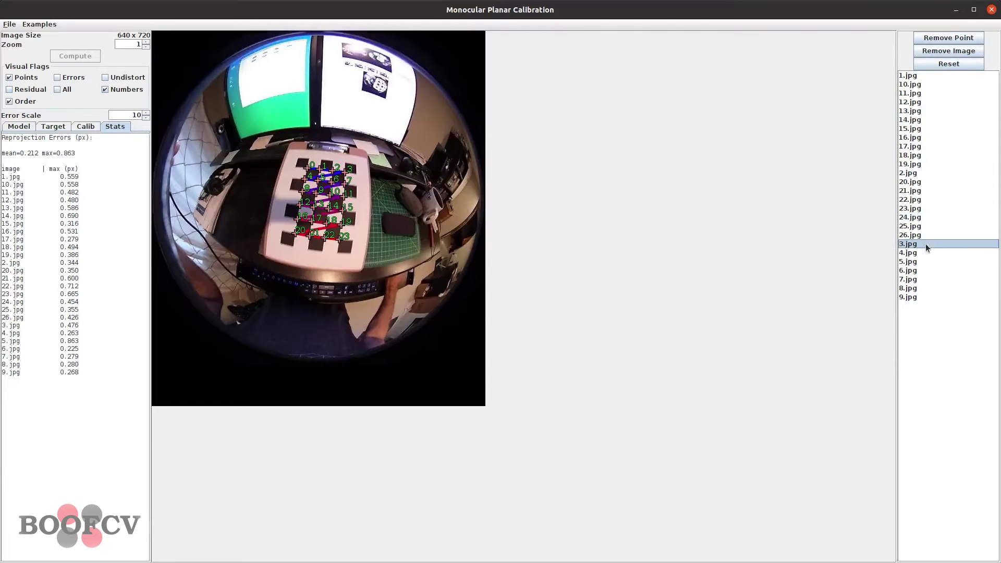
{"action": "left_click", "coordinate": [921, 261]}
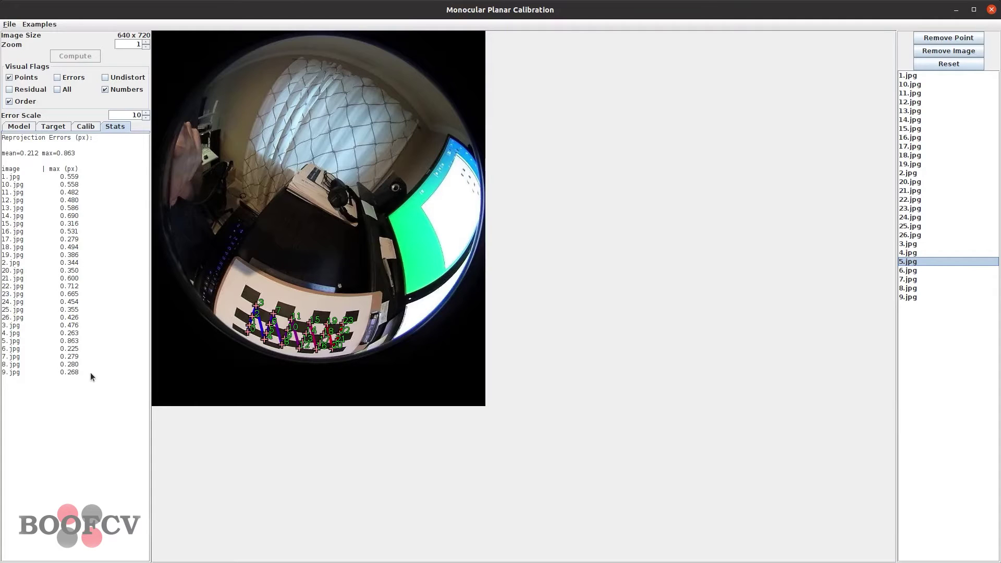
{"action": "left_click", "coordinate": [58, 90]}
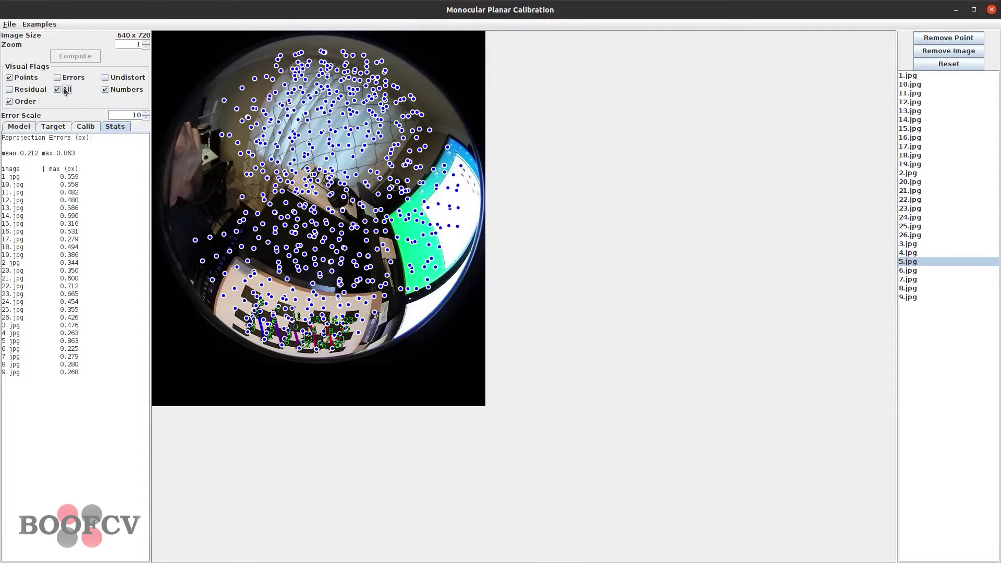
{"action": "left_click", "coordinate": [65, 91]}
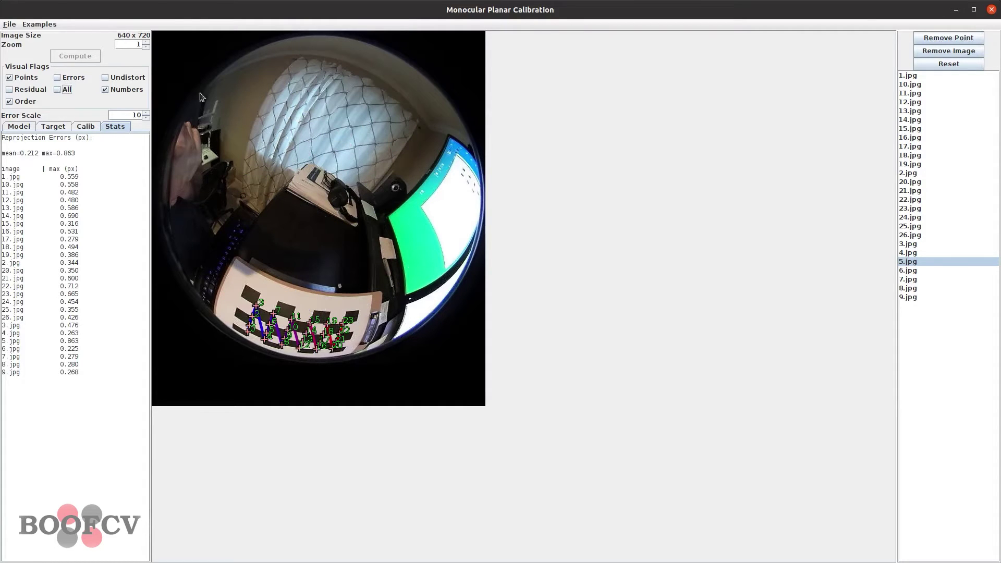
- Increase the number of radial terms in the UNIVERSAL model and recompute the calibration with the reprojection error statistics shown
{"action": "left_click", "coordinate": [26, 129]}
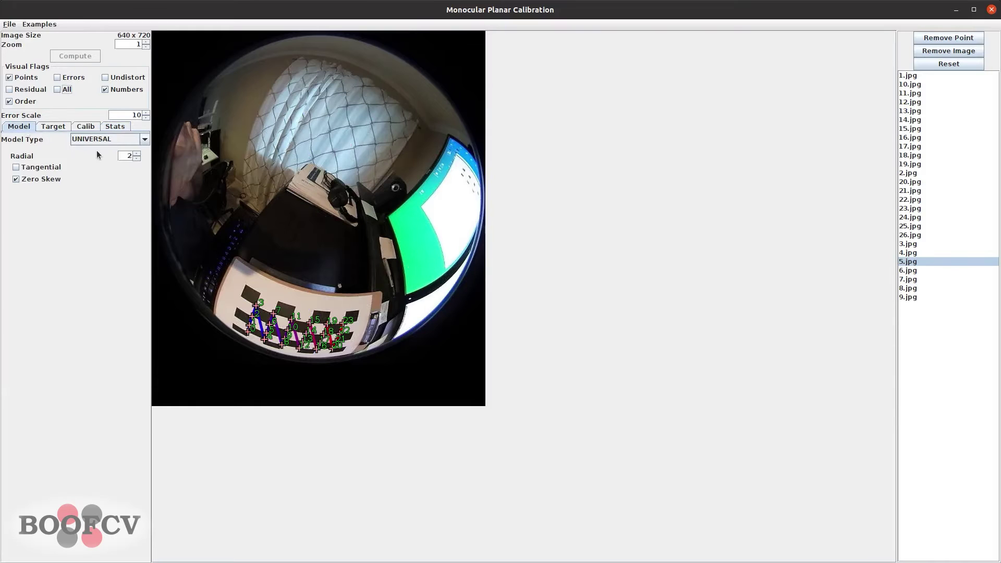
{"action": "left_click", "coordinate": [117, 127]}
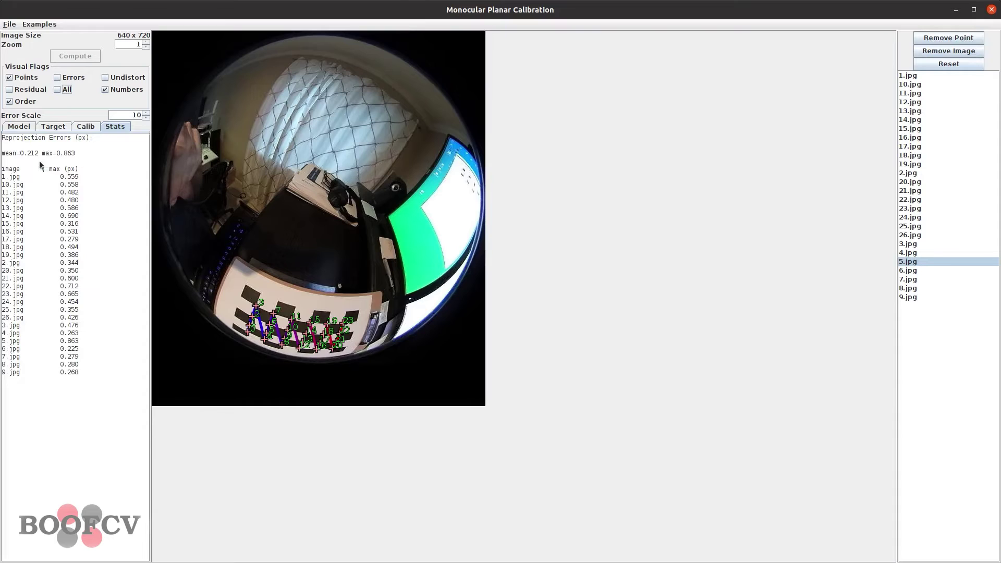
{"action": "left_click", "coordinate": [21, 129]}
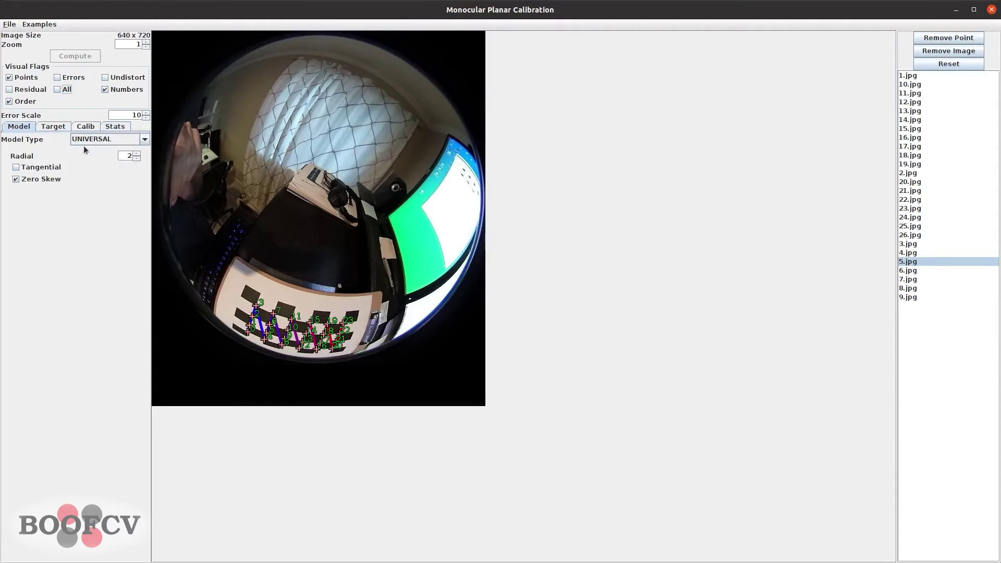
{"action": "left_click", "coordinate": [136, 154]}
{"action": "left_click", "coordinate": [137, 154]}
{"action": "left_click", "coordinate": [116, 127]}
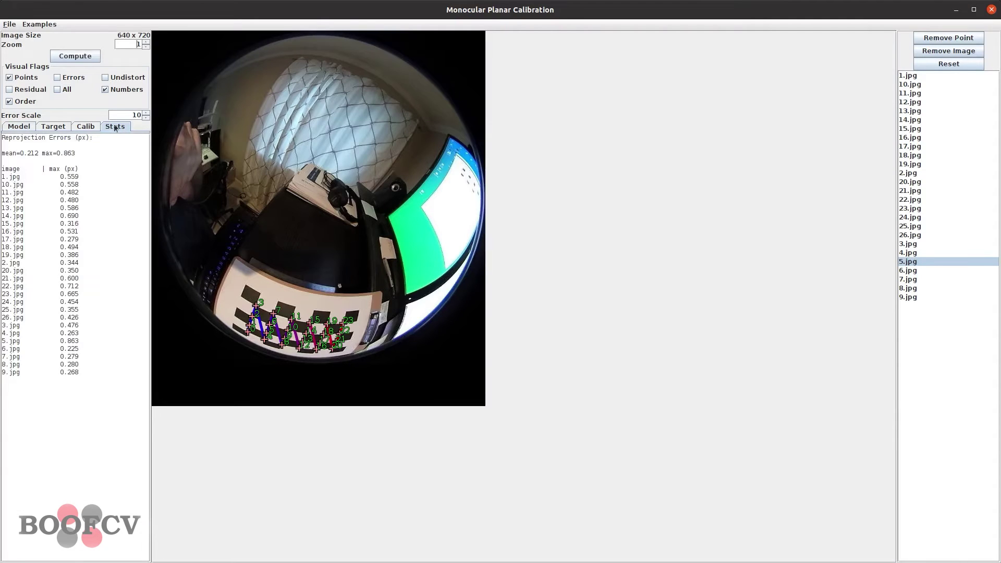
{"action": "left_click", "coordinate": [85, 58]}
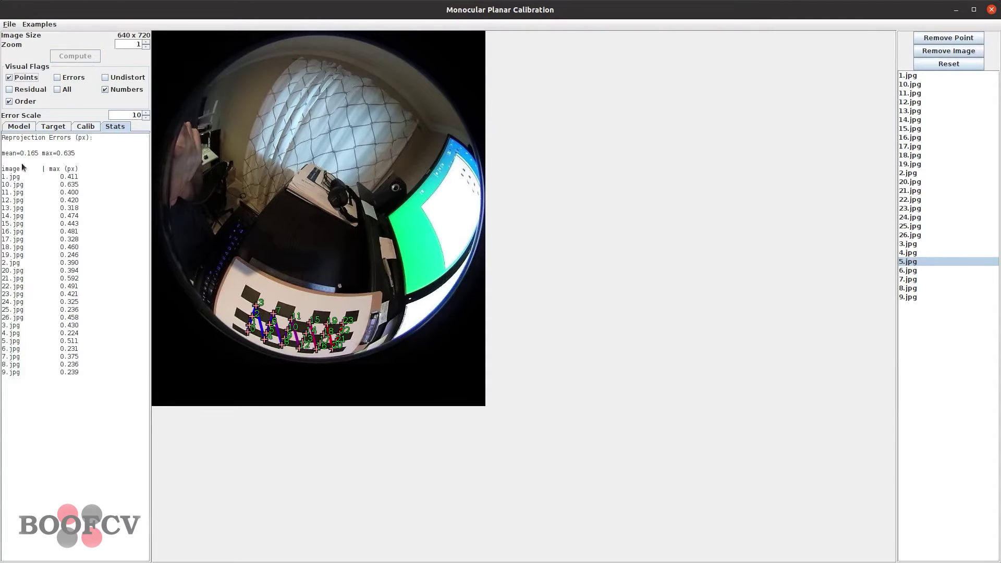
- Change the camera model to KANNALA_BRANDT with 5 symmetric and 0 asymmetric terms, and recompute the calibration with the error statistics shown
{"action": "left_click", "coordinate": [25, 130]}
{"action": "left_click", "coordinate": [78, 139]}
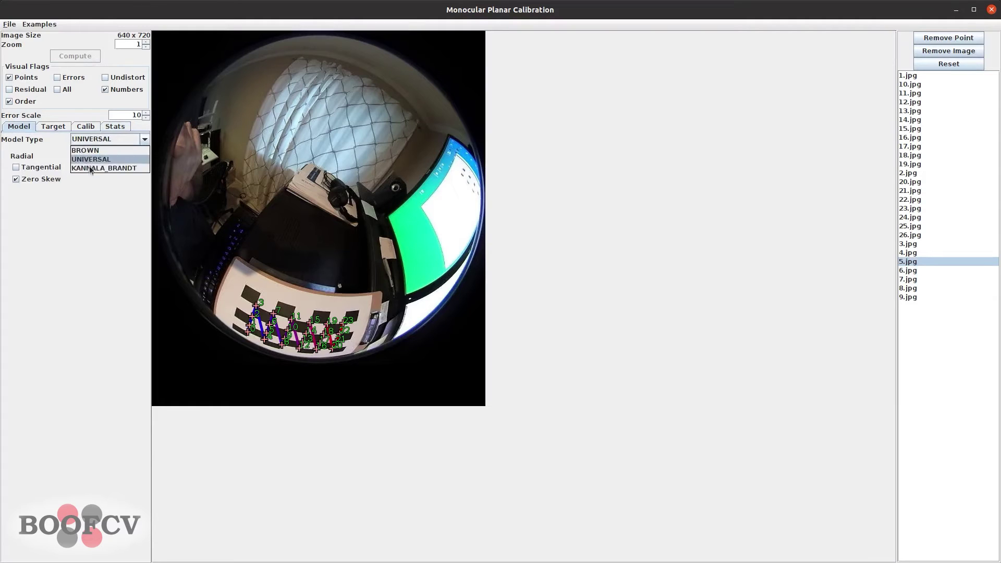
{"action": "left_click", "coordinate": [137, 166]}
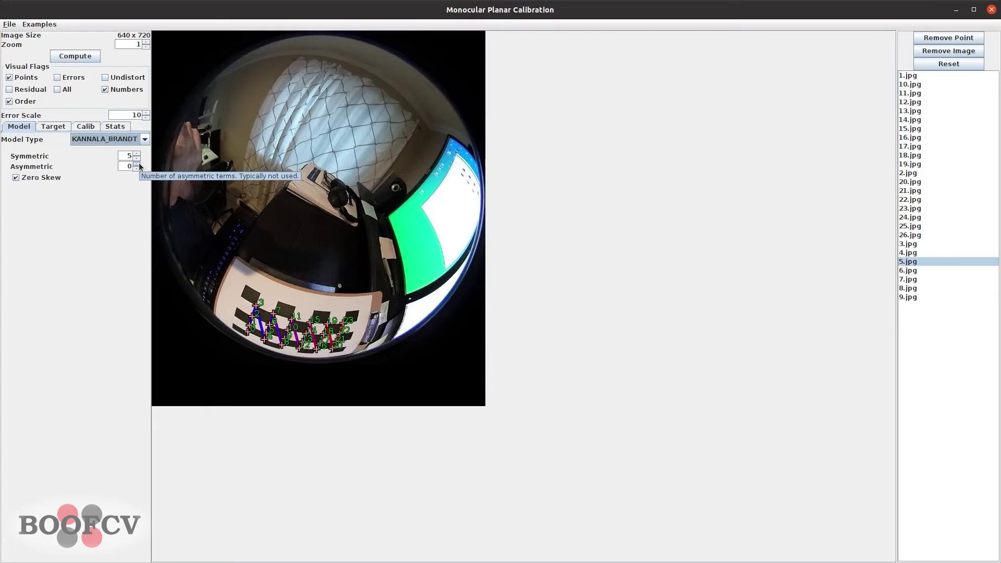
{"action": "left_click", "coordinate": [115, 127]}
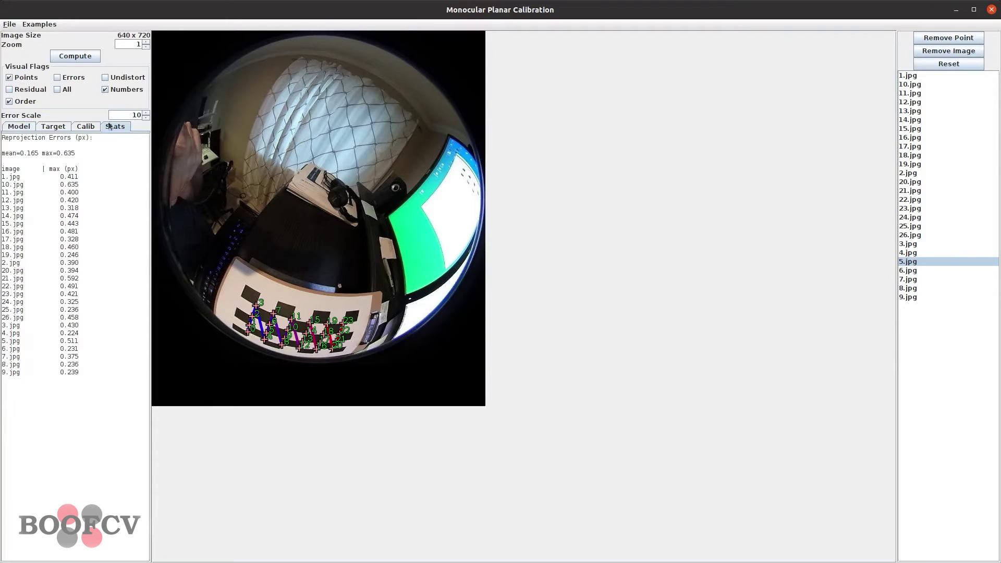
{"action": "left_click", "coordinate": [80, 56]}
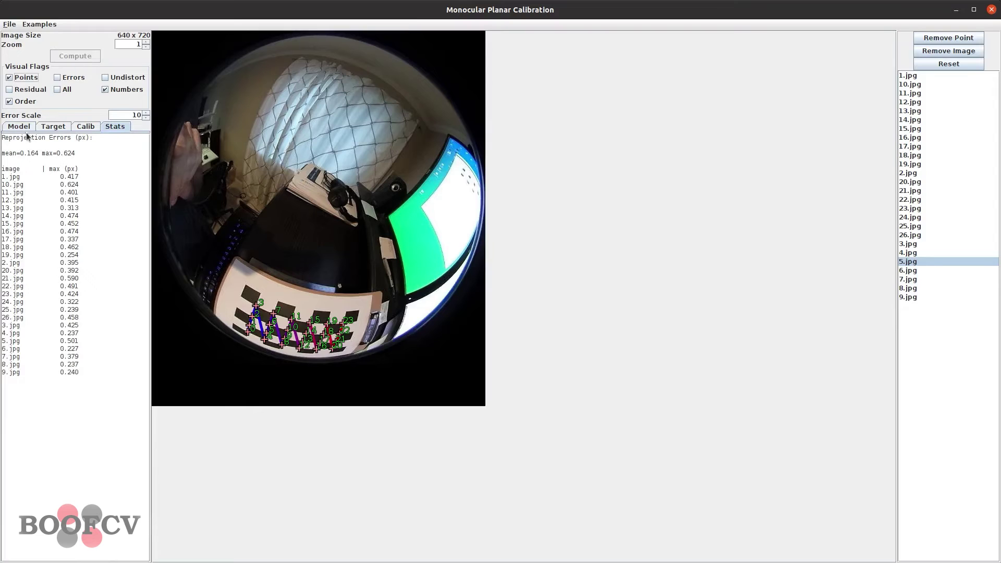
- Recompute the KANNALA_BRANDT calibration with 2 asymmetric terms and show the undistorted view of 5.jpg
{"action": "left_click", "coordinate": [23, 127]}
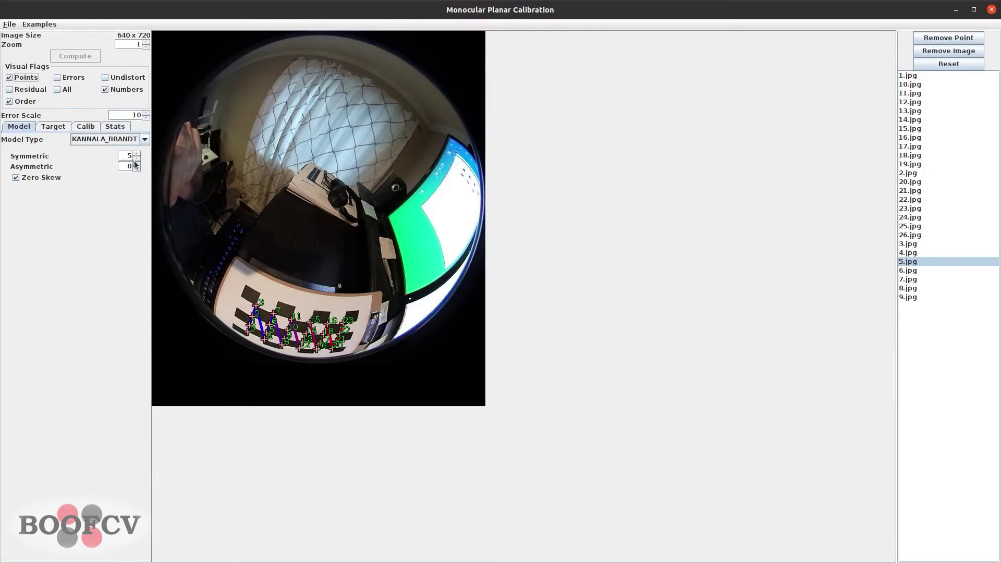
{"action": "left_click", "coordinate": [136, 164]}
{"action": "left_click", "coordinate": [118, 128]}
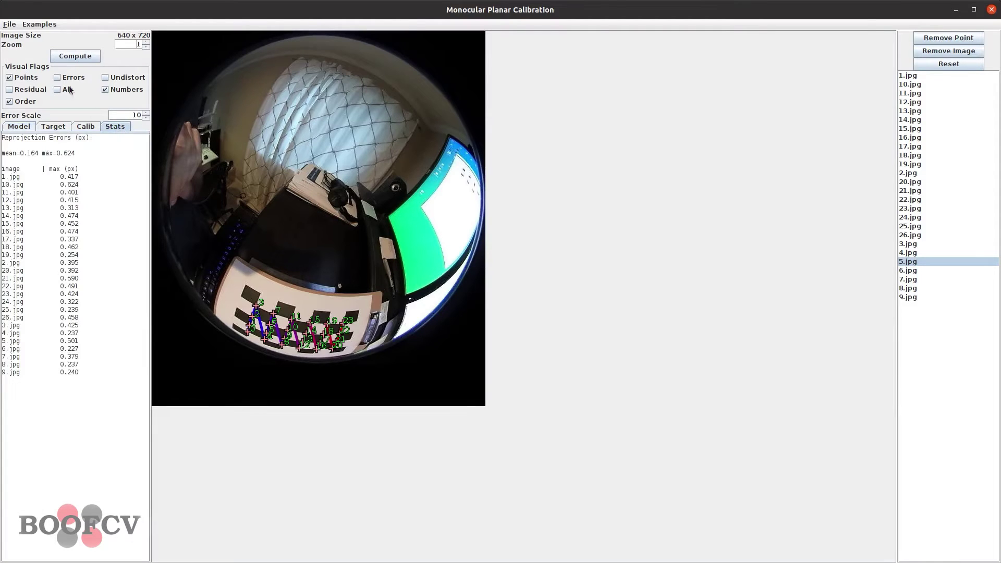
{"action": "left_click", "coordinate": [72, 57]}
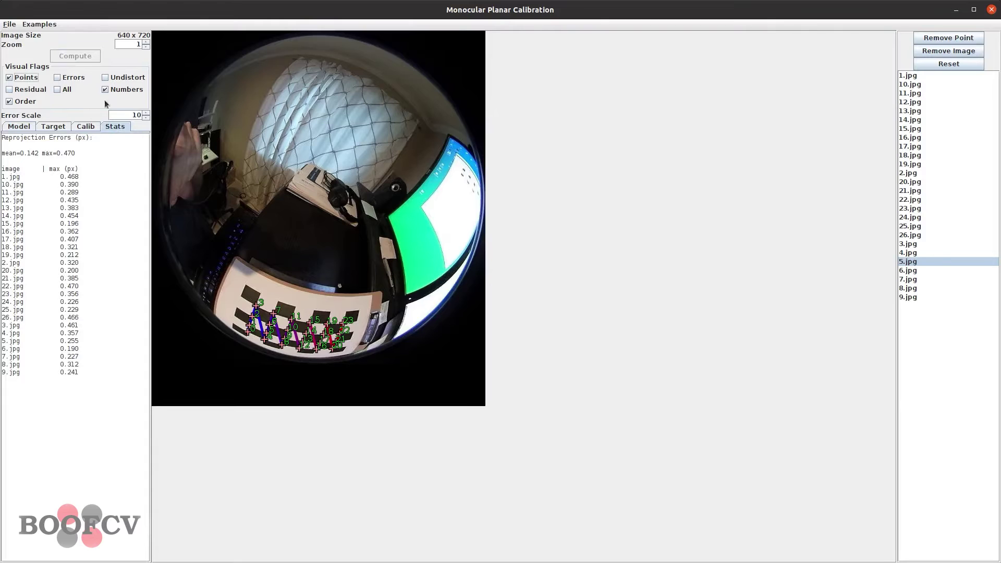
{"action": "left_click", "coordinate": [105, 77]}
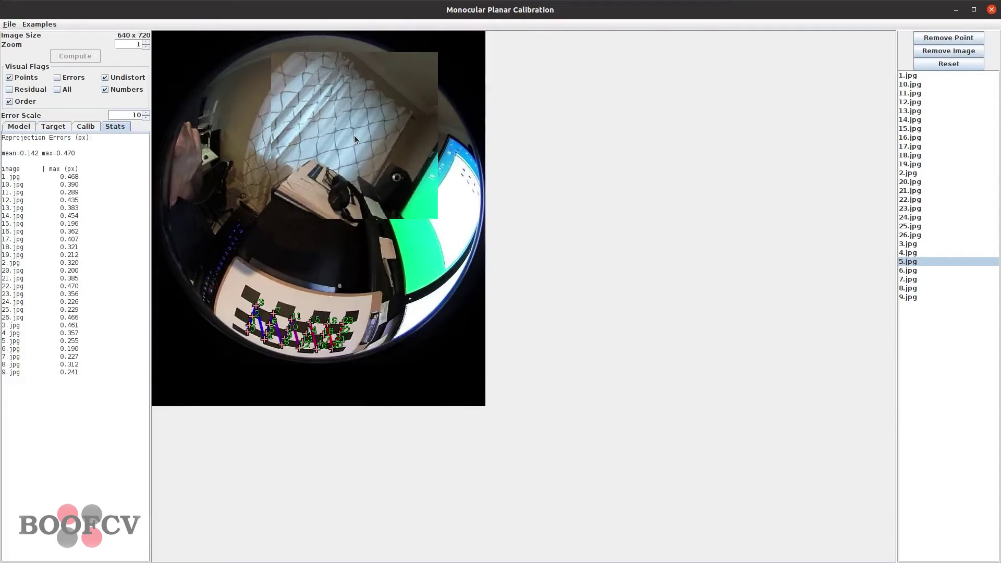
- Set the KANNALA_BRANDT model to 6 symmetric terms and recompute the calibration with the error statistics shown
{"action": "left_click", "coordinate": [13, 128]}
{"action": "left_click", "coordinate": [136, 153]}
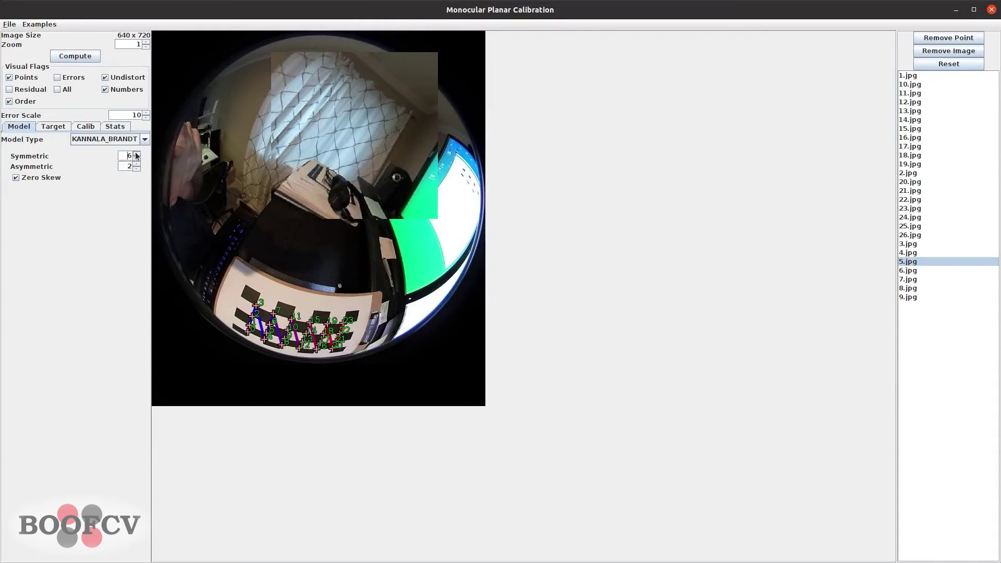
{"action": "left_click", "coordinate": [110, 128]}
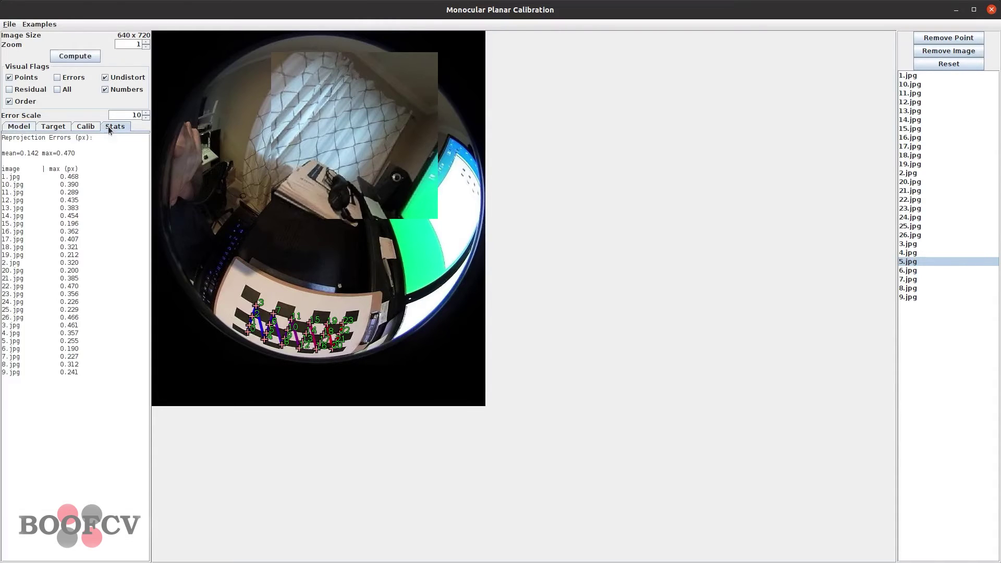
{"action": "left_click", "coordinate": [70, 59]}
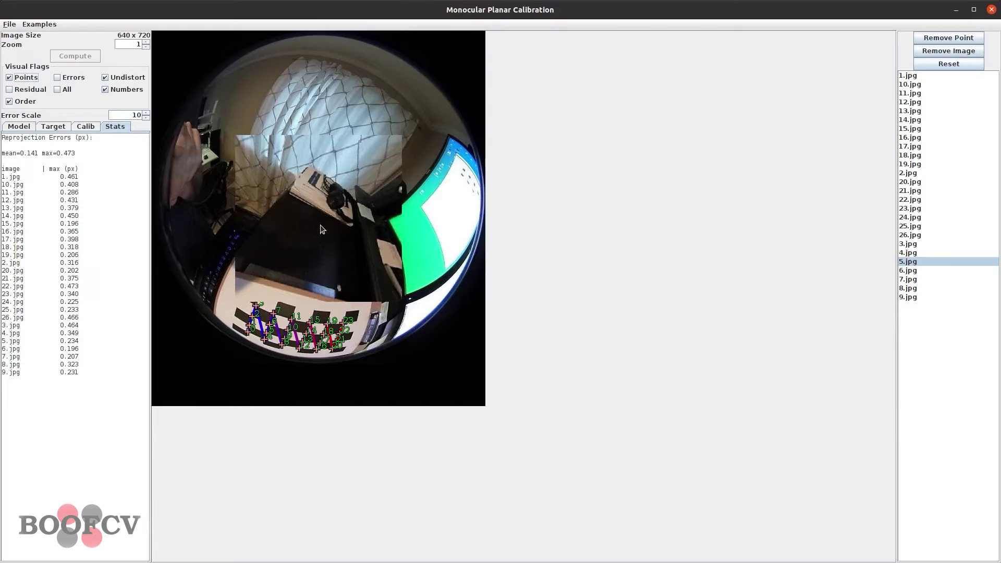
- Inspect the undistorted area of 5.jpg, return to the original view, and check the points on other images through 24.jpg
{"action": "left_click_drag", "start_coordinate": [321, 229], "coordinate": [345, 211]}
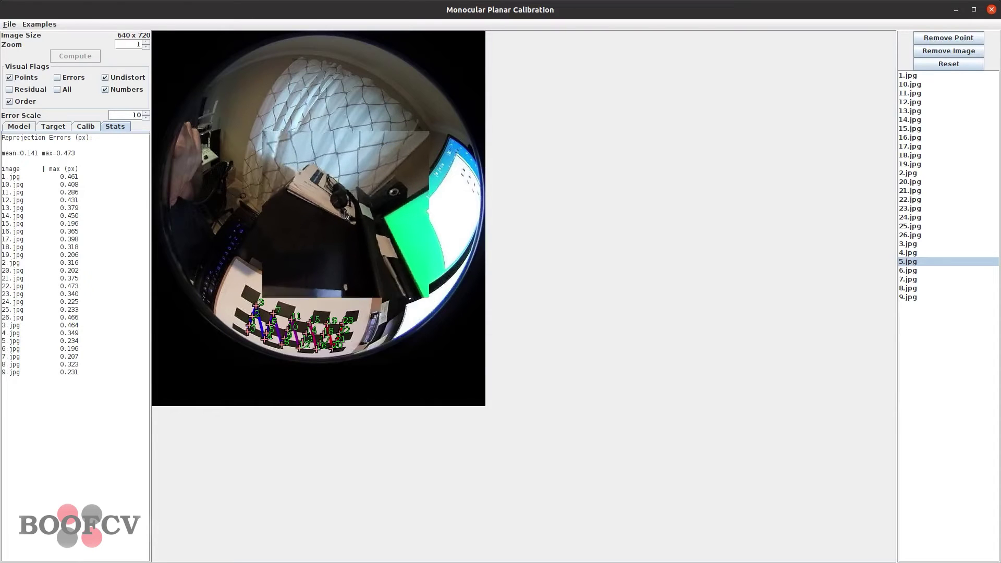
{"action": "left_click", "coordinate": [125, 79]}
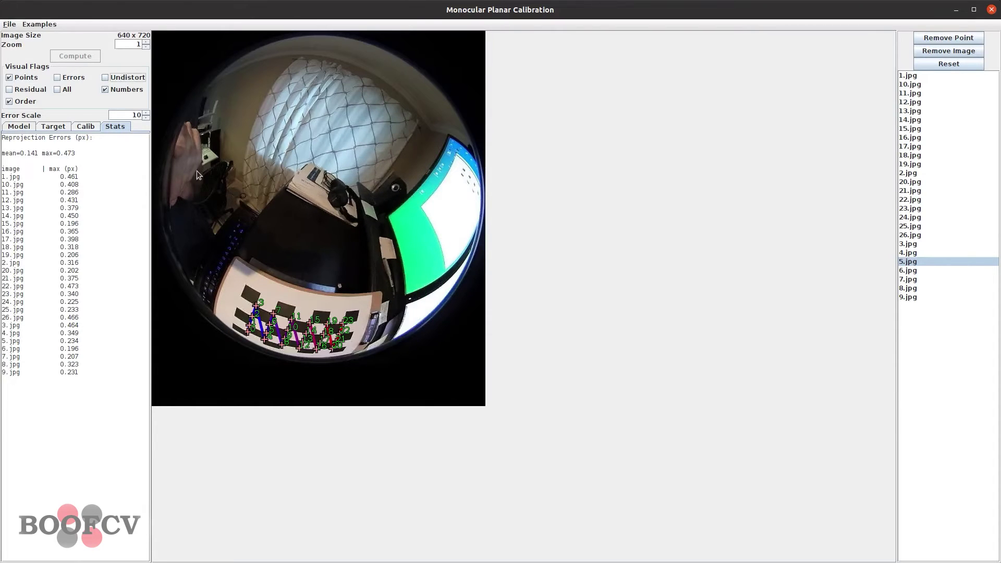
{"action": "left_click", "coordinate": [908, 111]}
{"action": "left_click", "coordinate": [909, 163]}
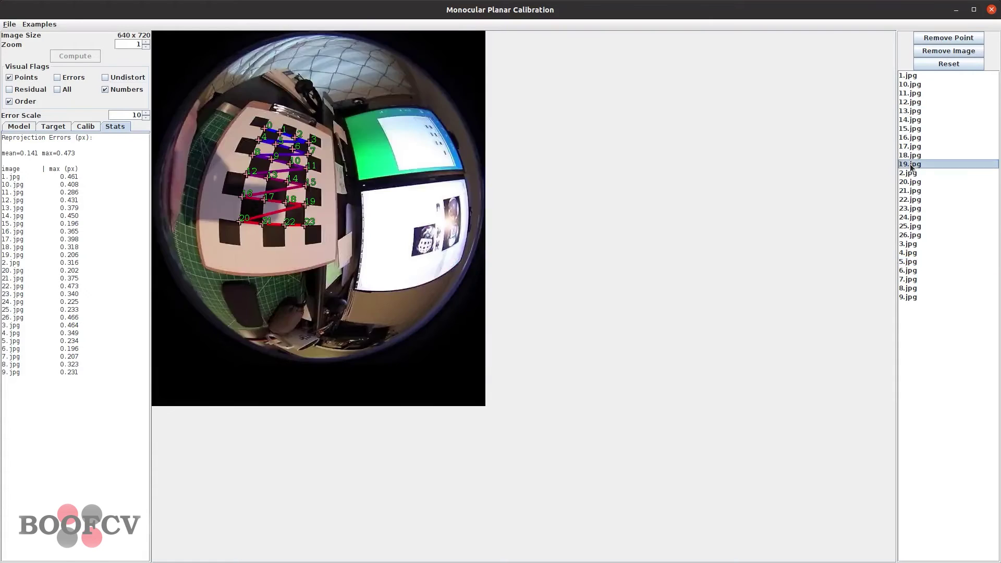
{"action": "left_click", "coordinate": [914, 216]}
- Load the square calibration example and recompute it with the BROWN camera model
{"action": "left_click", "coordinate": [37, 25]}
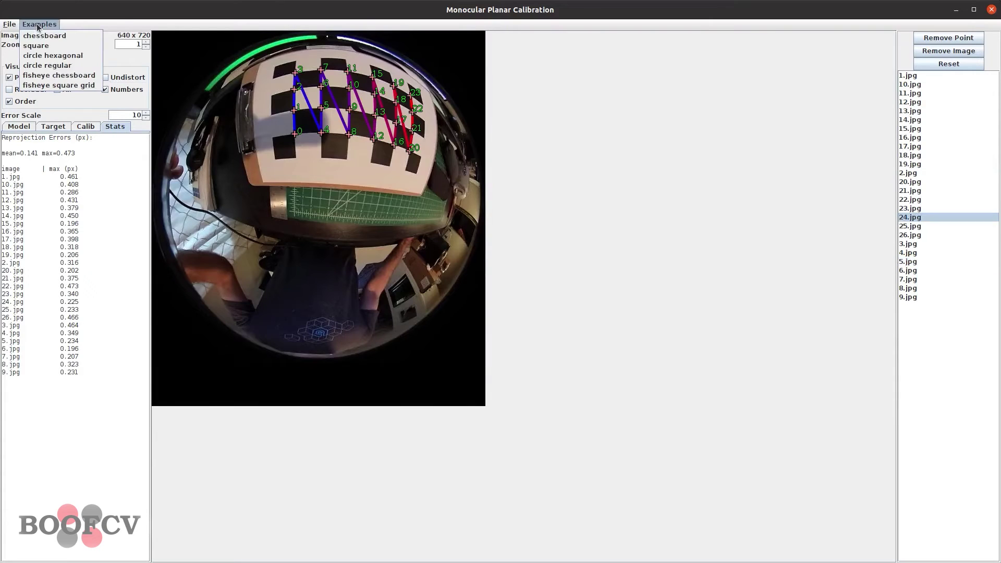
{"action": "left_click", "coordinate": [71, 49]}
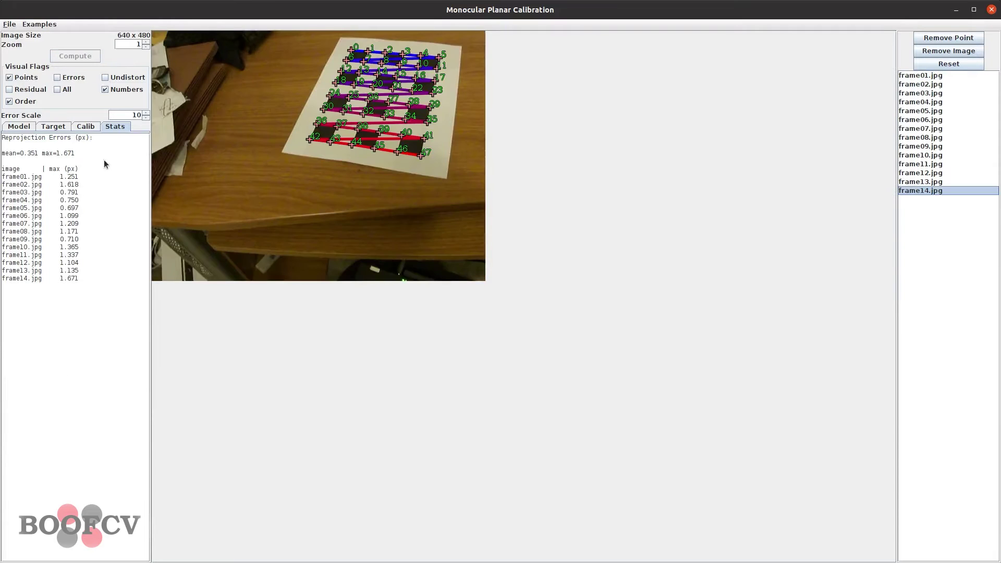
{"action": "left_click", "coordinate": [21, 129]}
{"action": "left_click", "coordinate": [144, 139]}
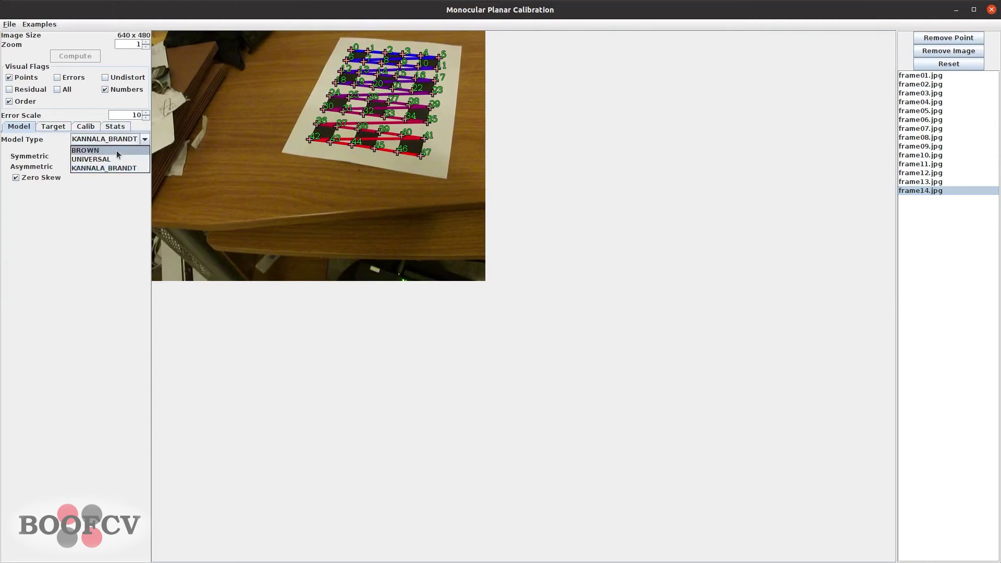
{"action": "left_click", "coordinate": [117, 150]}
{"action": "left_click", "coordinate": [74, 55]}
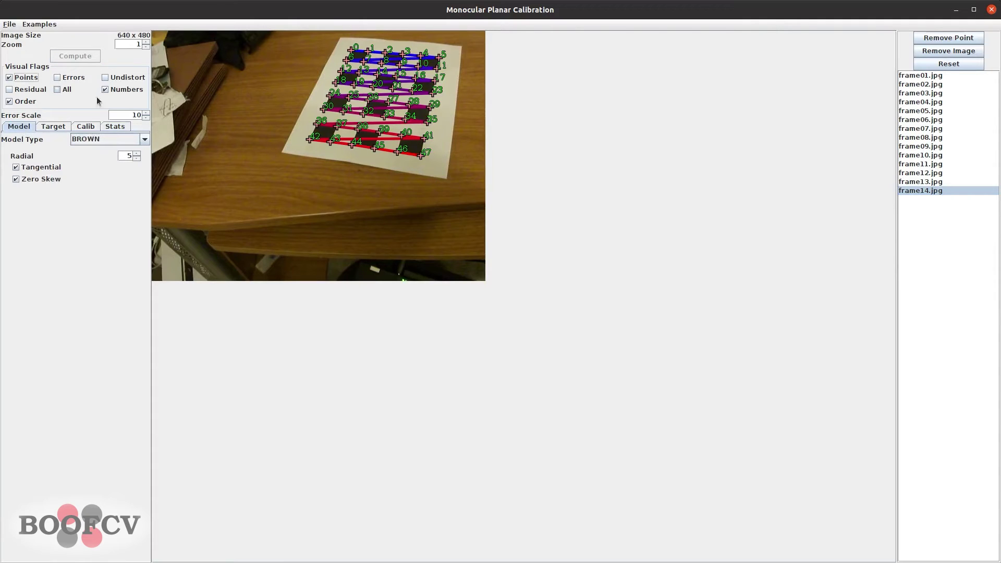
- Hide the point numbers and examine the detected square corners on frame14.jpg up close, with the reprojection error statistics shown
{"action": "left_click", "coordinate": [106, 90]}
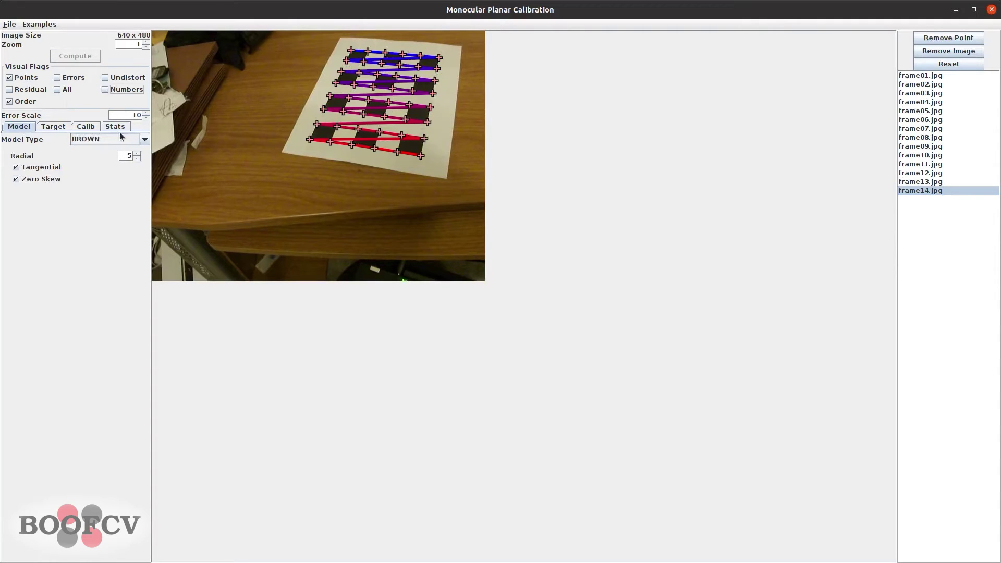
{"action": "left_click", "coordinate": [119, 131]}
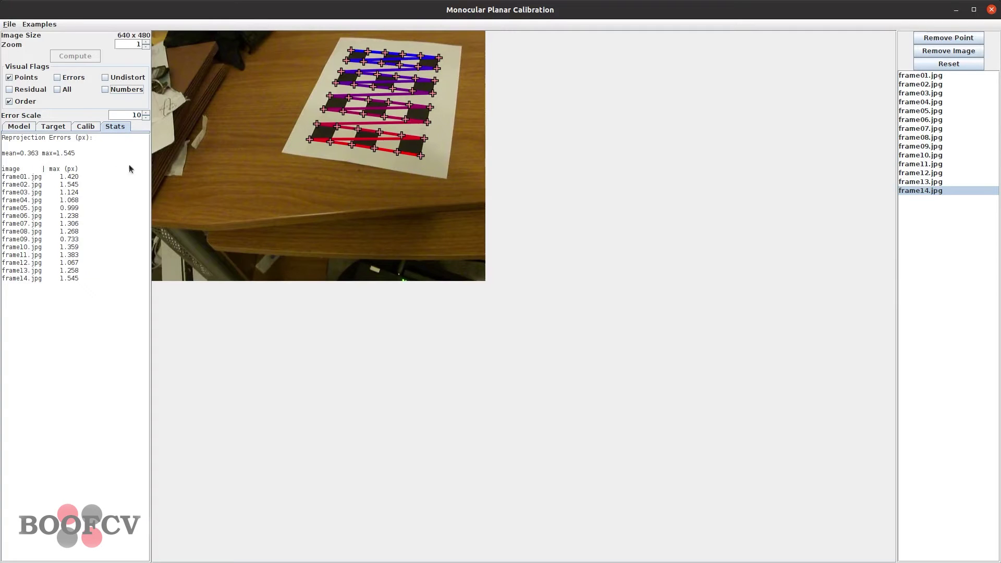
{"action": "scroll", "coordinate": [421, 185], "scroll_direction": "up", "scroll_amount": 10}
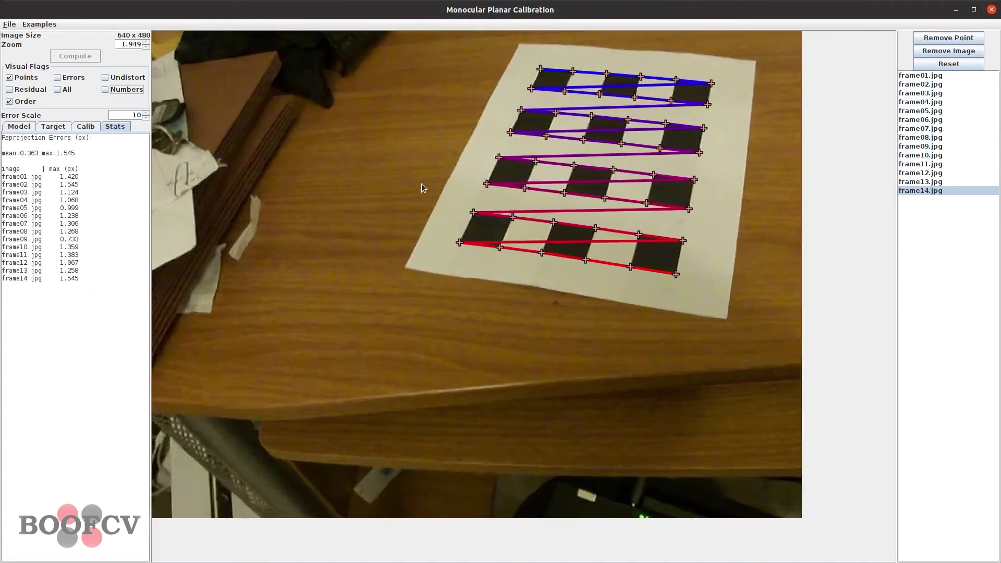
{"action": "scroll", "coordinate": [670, 281], "scroll_direction": "down", "scroll_amount": 4}
{"action": "scroll", "coordinate": [670, 282], "scroll_direction": "up", "scroll_amount": 5}
{"action": "scroll", "coordinate": [668, 278], "scroll_direction": "up", "scroll_amount": 6}
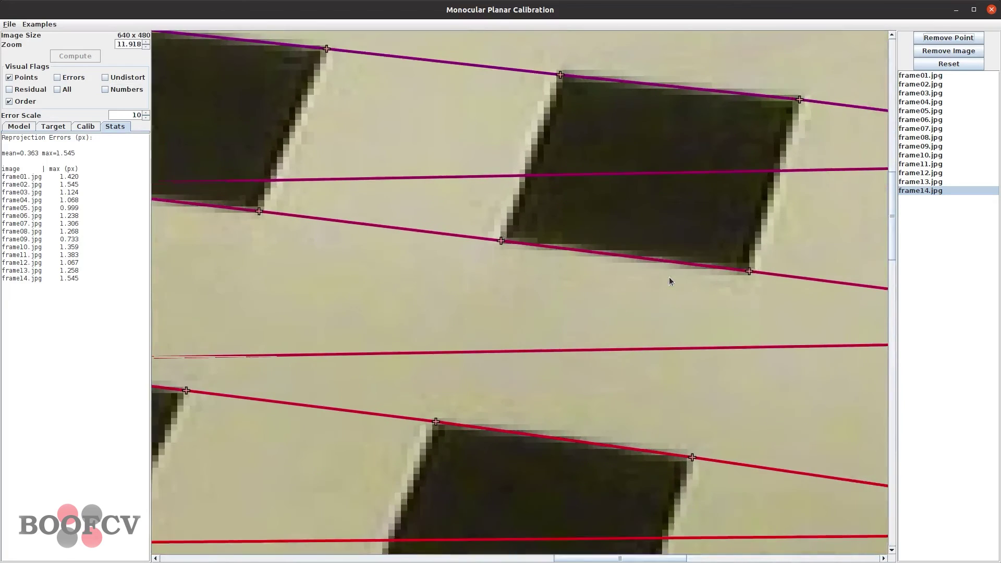
{"action": "left_click", "coordinate": [746, 209]}
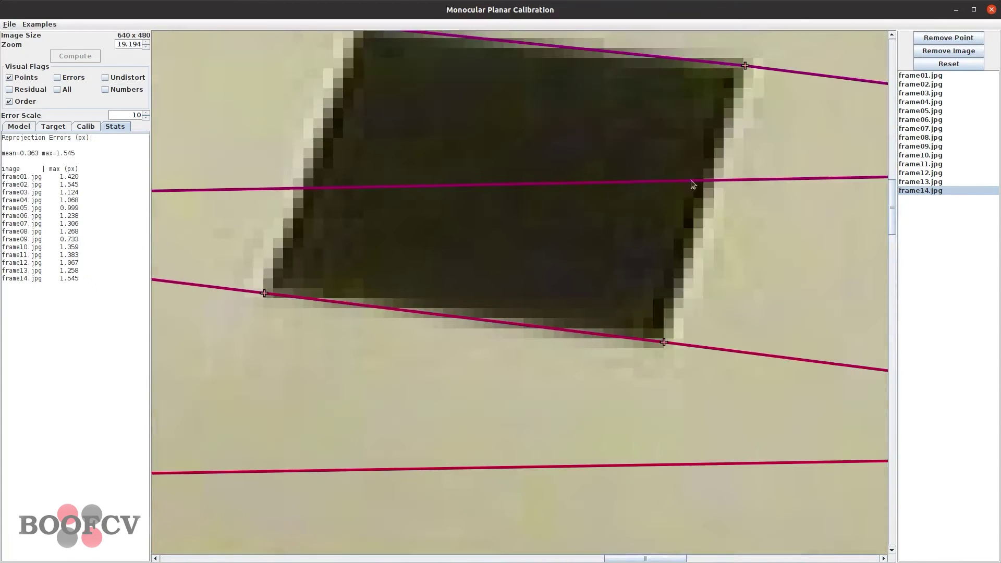
{"action": "left_click", "coordinate": [674, 117]}
{"action": "left_click", "coordinate": [716, 118]}
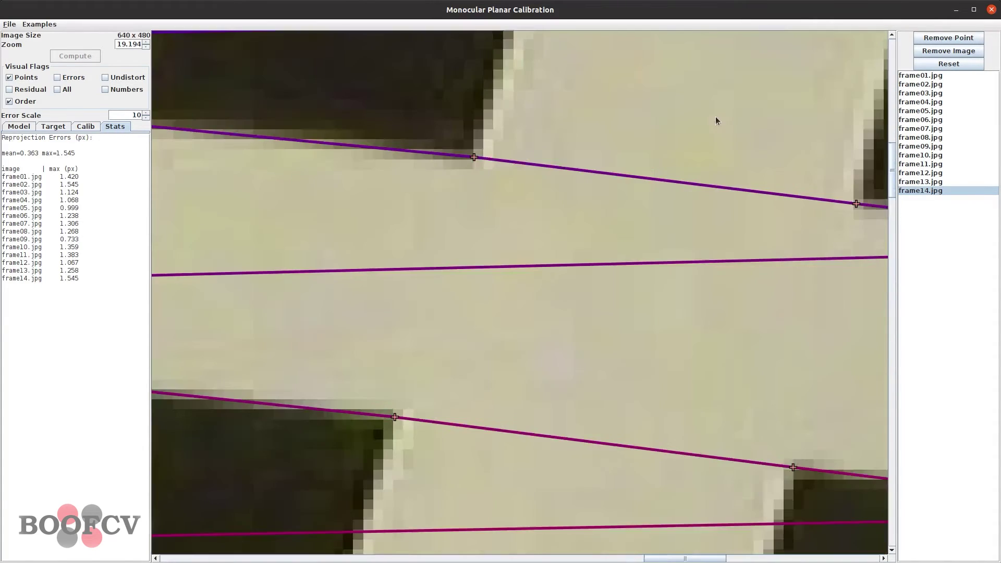
{"action": "left_click", "coordinate": [465, 171]}
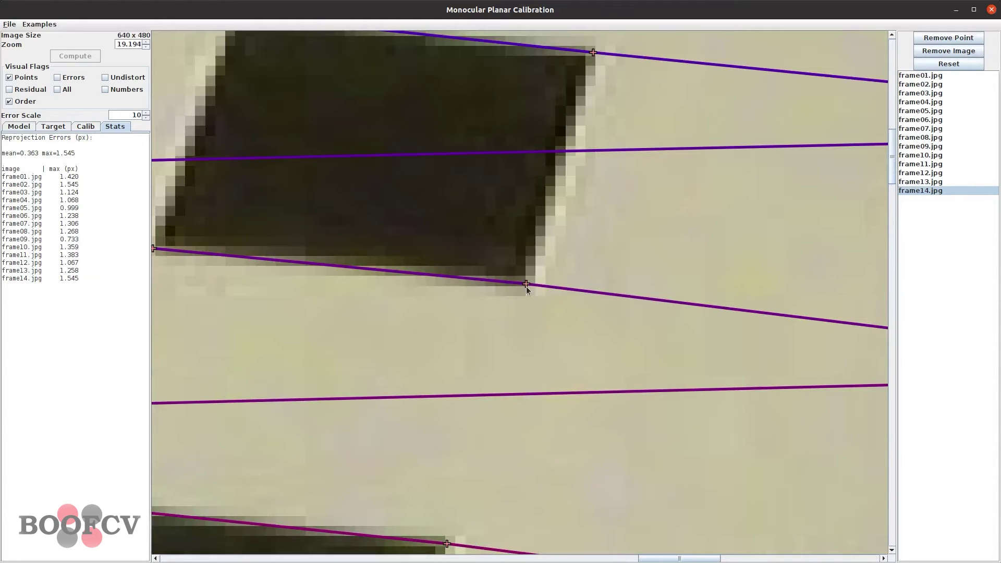
{"action": "left_click", "coordinate": [621, 82]}
{"action": "left_click", "coordinate": [566, 149]}
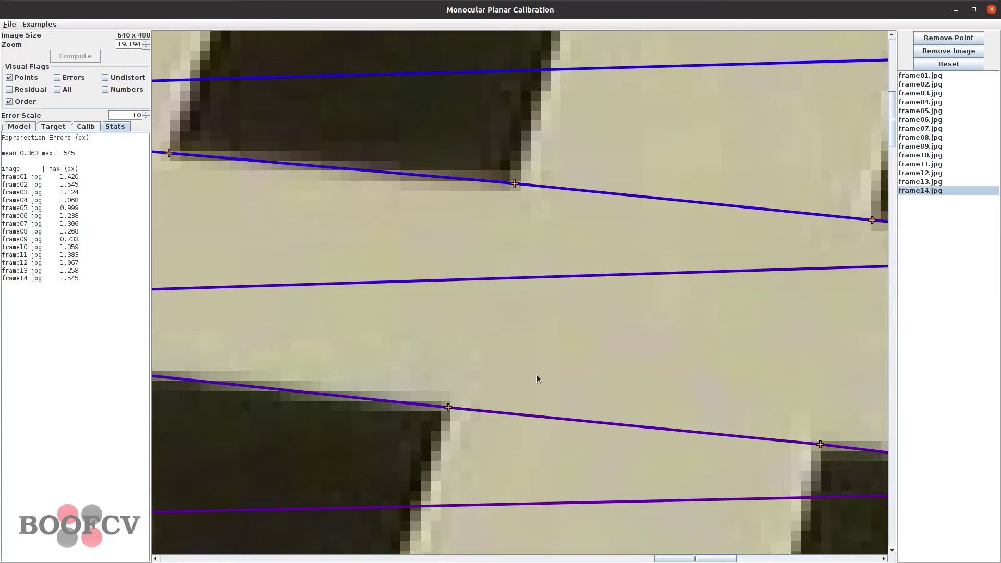
- Examine the detected square corners and the order lines linking them across the whole target in frame14.jpg
{"action": "left_click", "coordinate": [791, 342]}
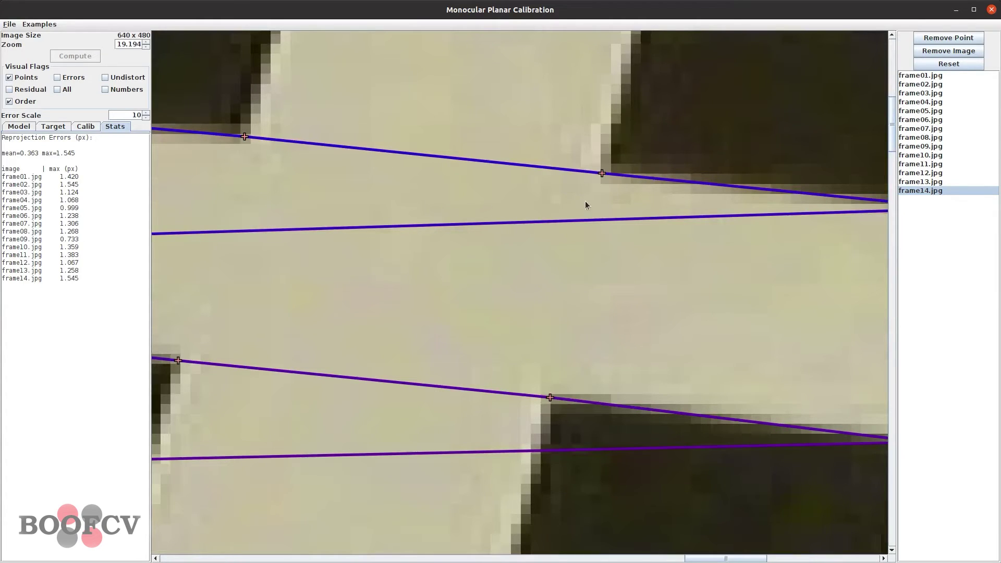
{"action": "scroll", "coordinate": [656, 153], "scroll_direction": "down", "scroll_amount": 5}
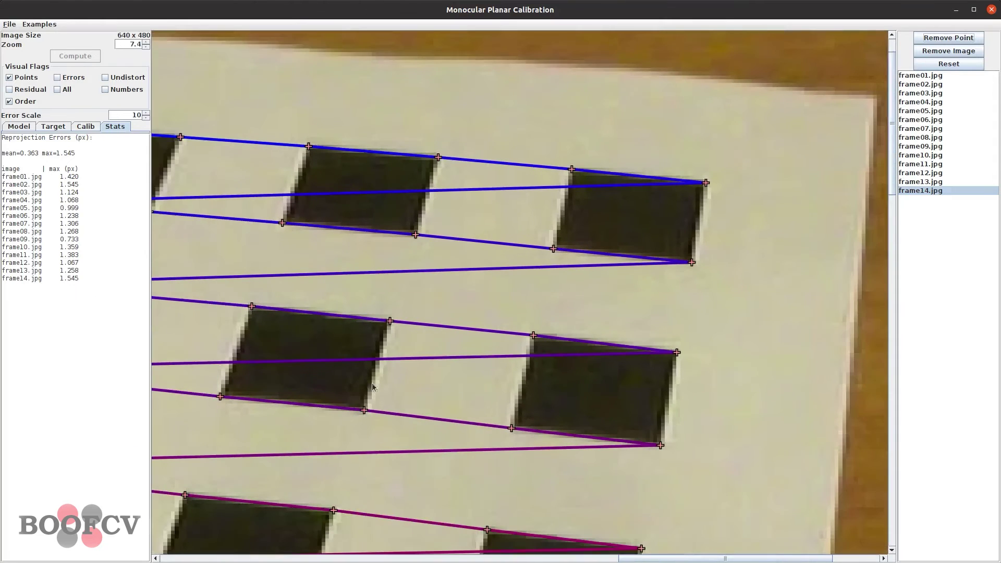
{"action": "left_click", "coordinate": [302, 269]}
{"action": "left_click", "coordinate": [386, 401]}
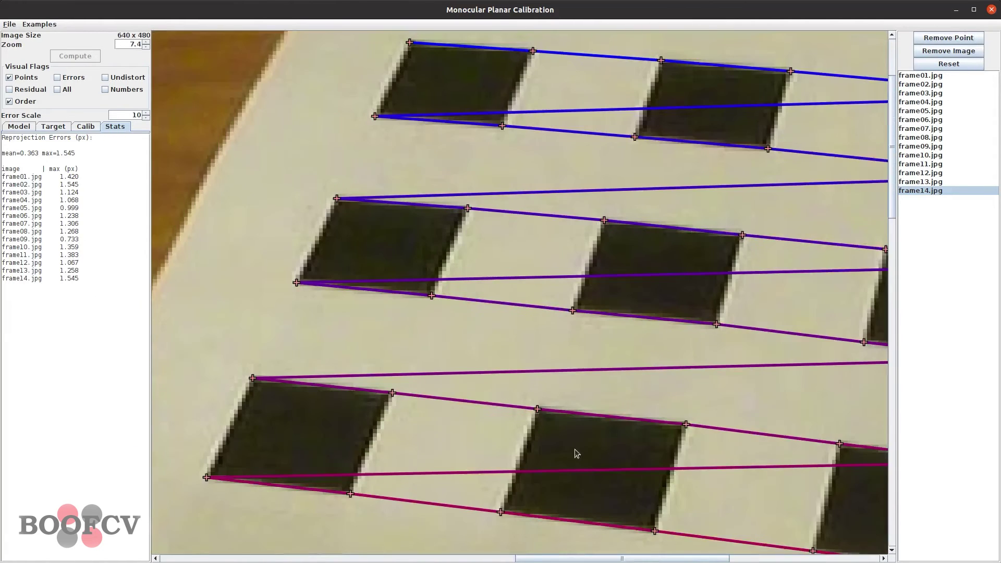
{"action": "left_click", "coordinate": [574, 449]}
{"action": "left_click", "coordinate": [571, 471]}
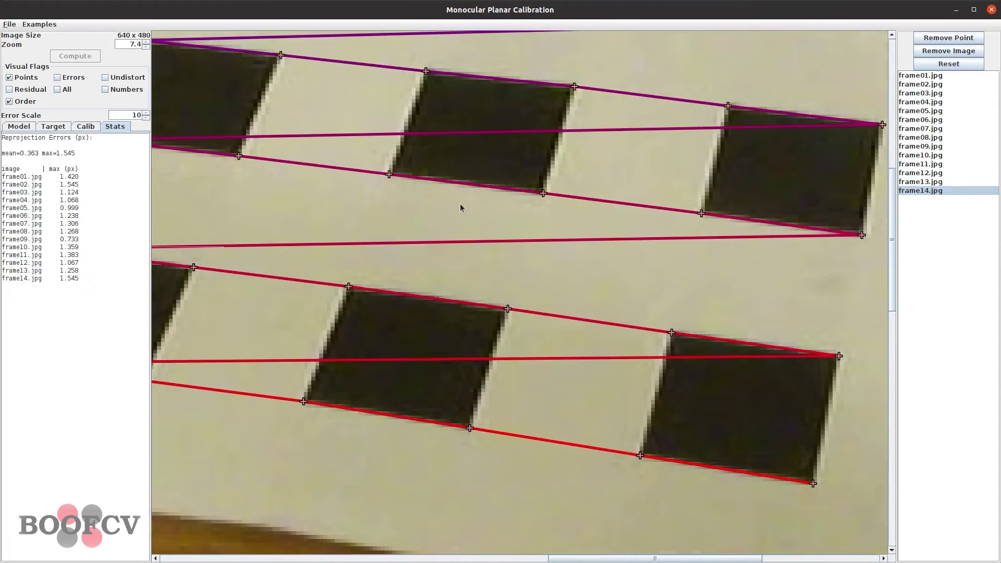
{"action": "scroll", "coordinate": [460, 204], "scroll_direction": "down", "scroll_amount": 6}
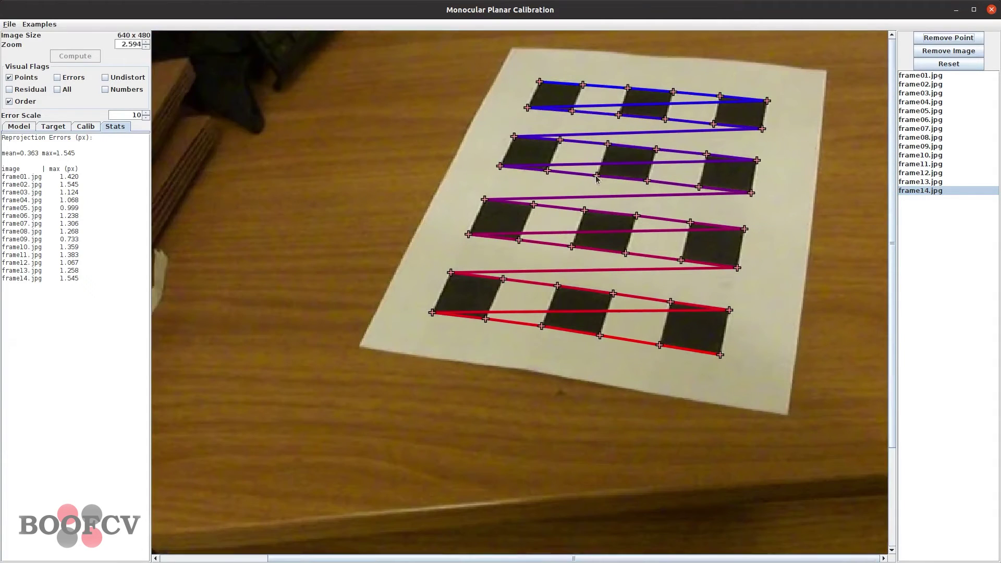
- Remove points 20 and 23 from the target in frame14.jpg, with the point numbers shown
{"action": "left_click", "coordinate": [596, 177]}
{"action": "left_click", "coordinate": [933, 40]}
{"action": "left_click", "coordinate": [115, 89]}
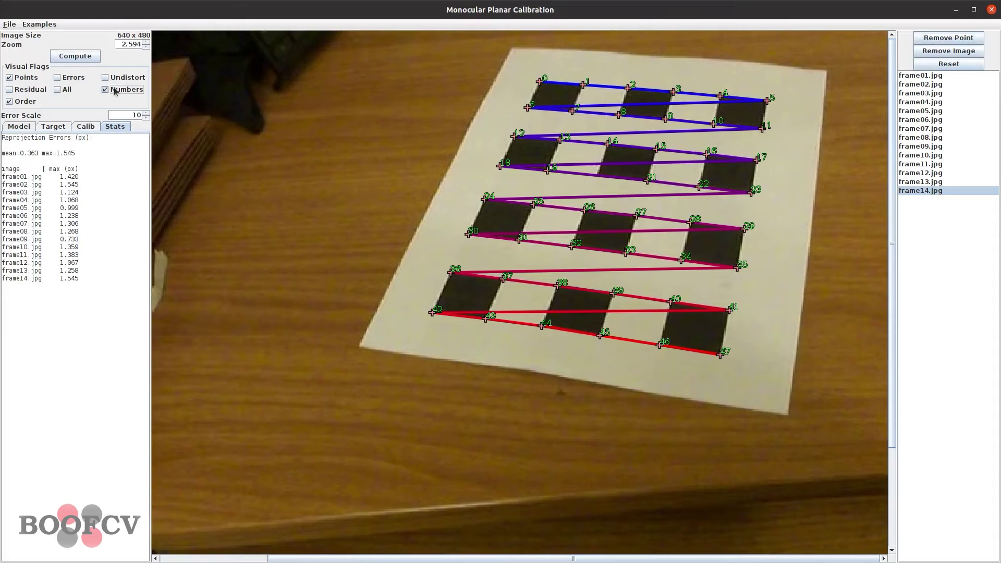
{"action": "left_click", "coordinate": [751, 192]}
{"action": "left_click", "coordinate": [948, 37]}
- Remove point 11 from frame05.jpg and recompute the calibration
{"action": "left_click", "coordinate": [933, 112]}
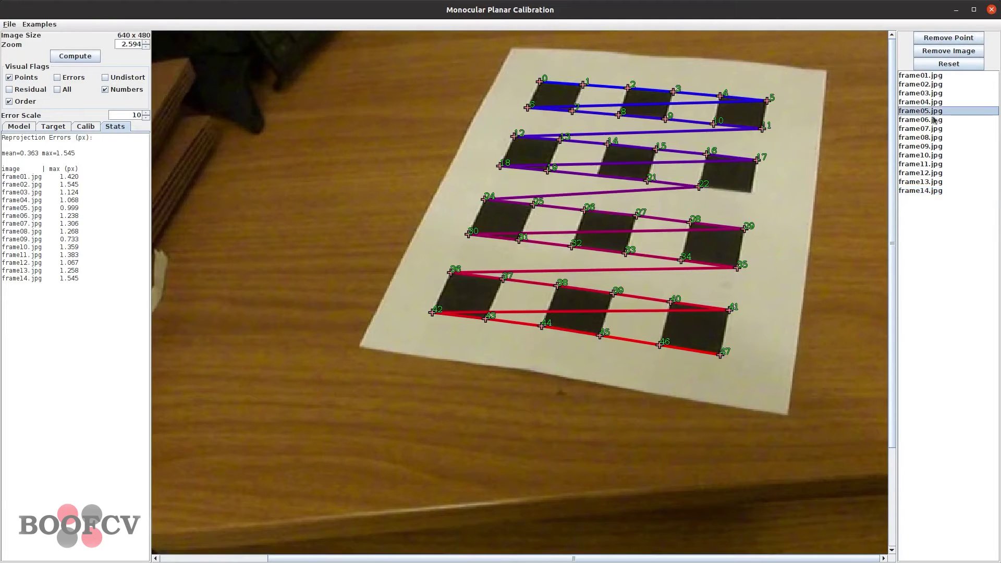
{"action": "left_click", "coordinate": [818, 214]}
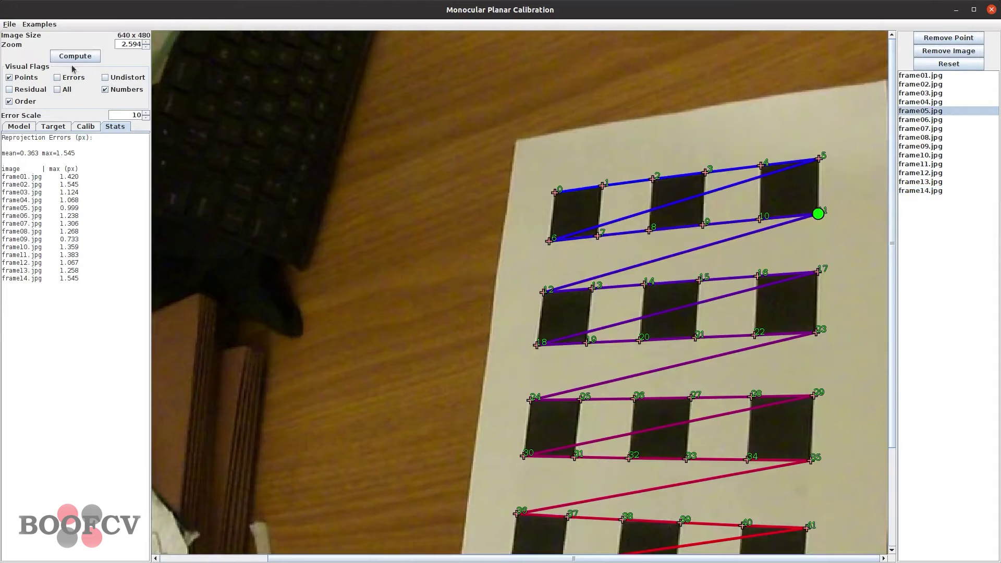
{"action": "left_click", "coordinate": [948, 38]}
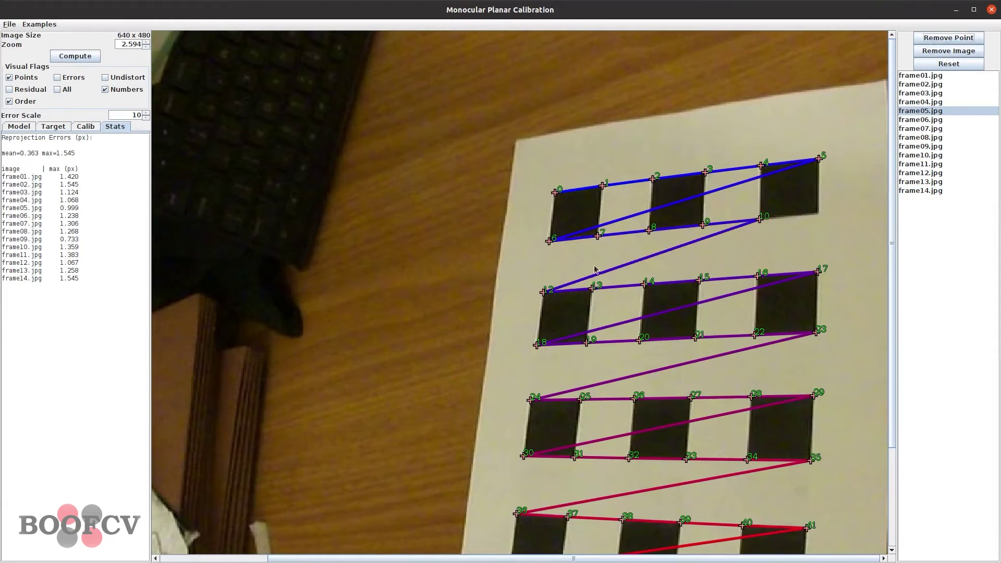
{"action": "left_click", "coordinate": [66, 60]}
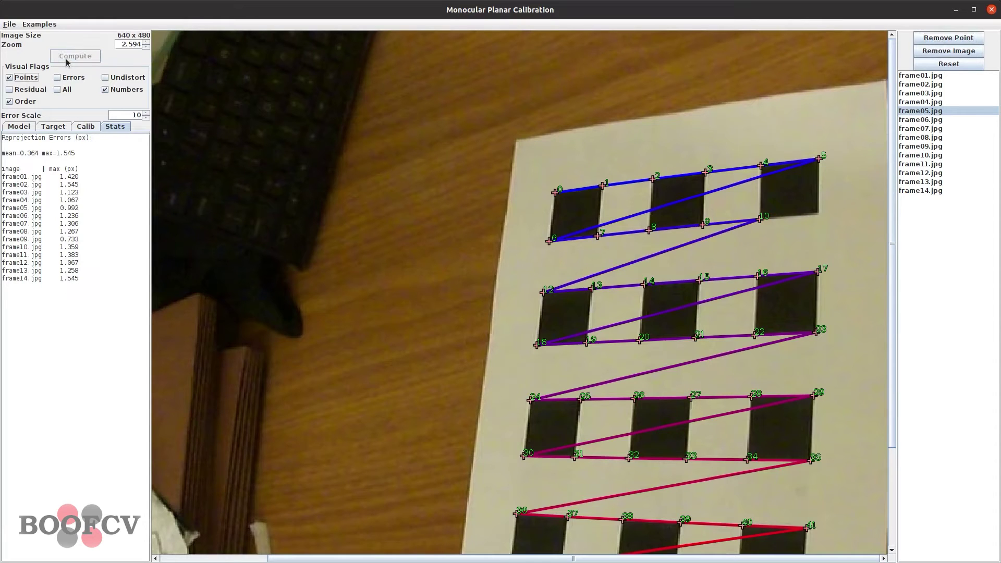
- Show the error circles on frame05.jpg at an error scale of 50, with the points and order lines hidden
{"action": "scroll", "coordinate": [776, 511], "scroll_direction": "down", "scroll_amount": 3}
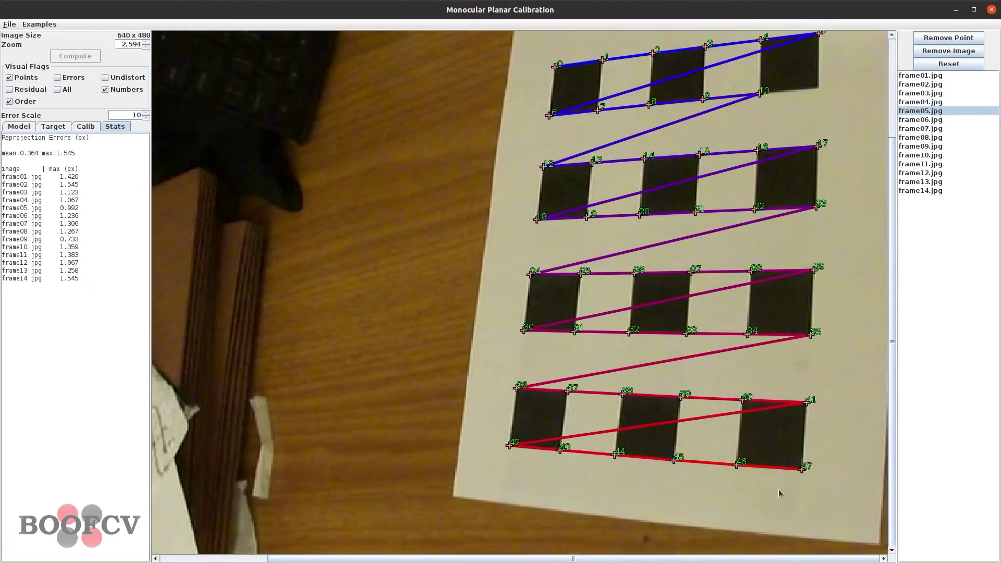
{"action": "left_click", "coordinate": [58, 79]}
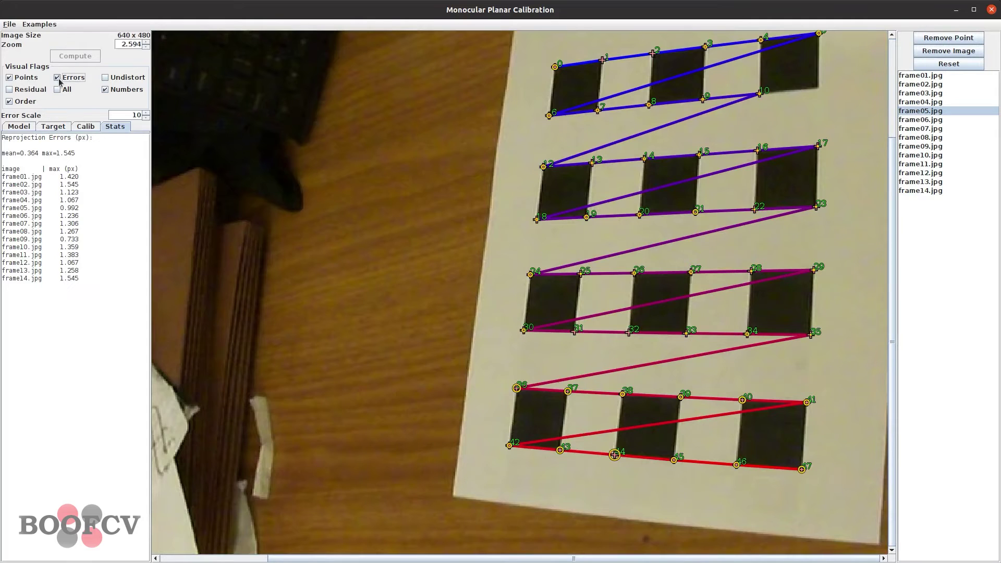
{"action": "left_click", "coordinate": [147, 114]}
{"action": "left_click", "coordinate": [147, 112]}
{"action": "left_click", "coordinate": [148, 112]}
{"action": "left_click", "coordinate": [147, 112]}
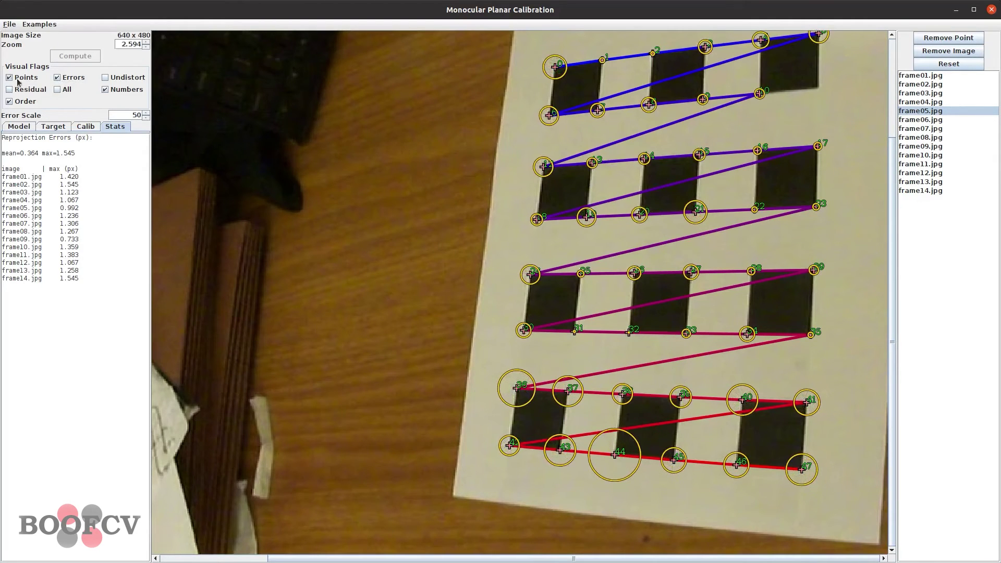
{"action": "left_click", "coordinate": [18, 80]}
{"action": "left_click", "coordinate": [25, 102]}
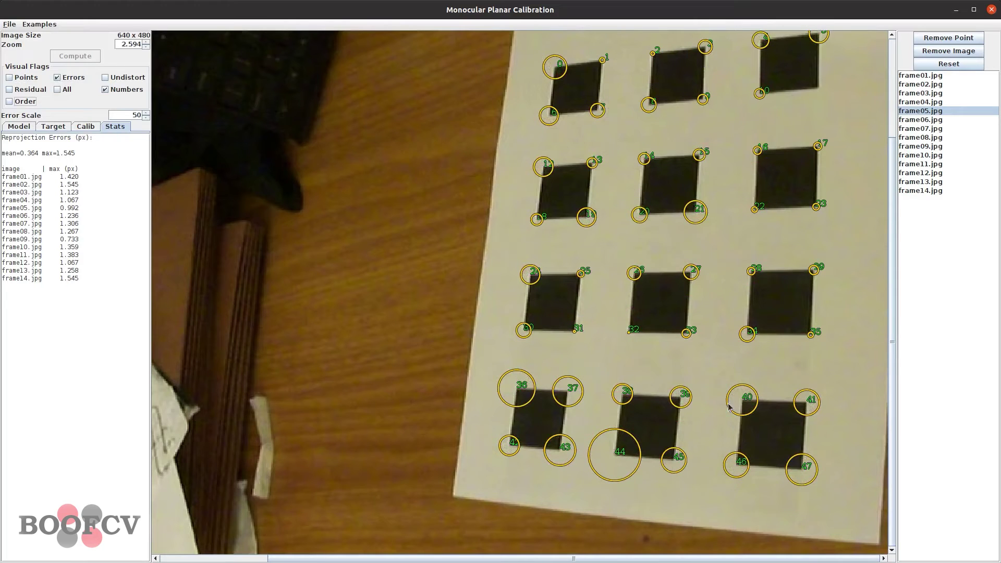
- Exclude the images frame05.jpg and frame09.jpg from the calibration
{"action": "left_click", "coordinate": [613, 455]}
{"action": "left_click", "coordinate": [946, 51]}
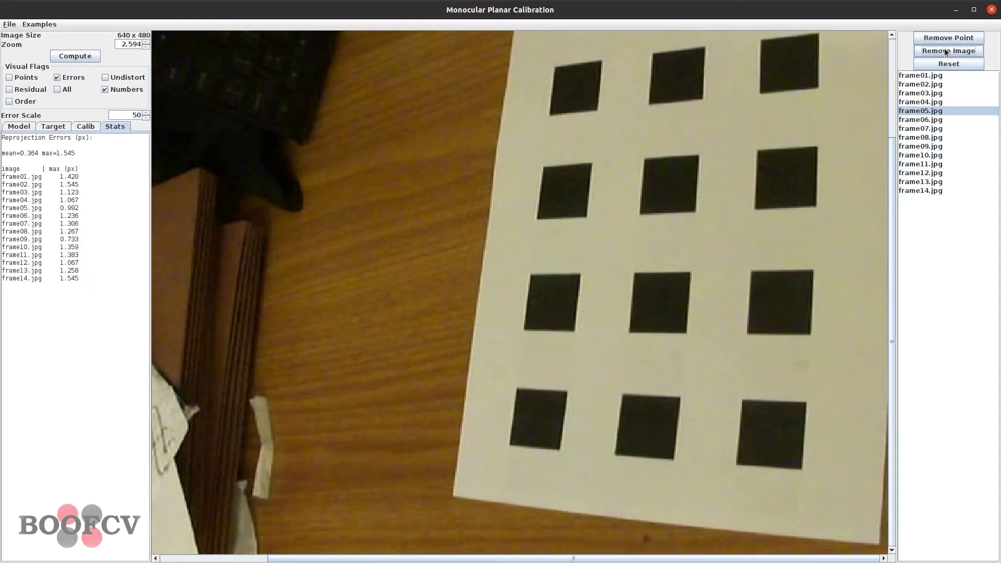
{"action": "left_click", "coordinate": [936, 146]}
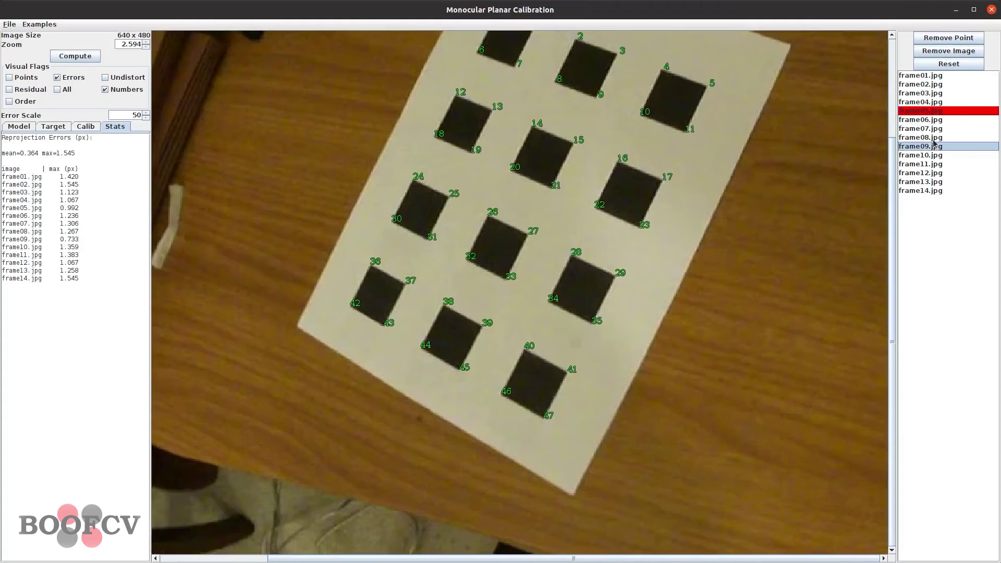
{"action": "left_click", "coordinate": [948, 51]}
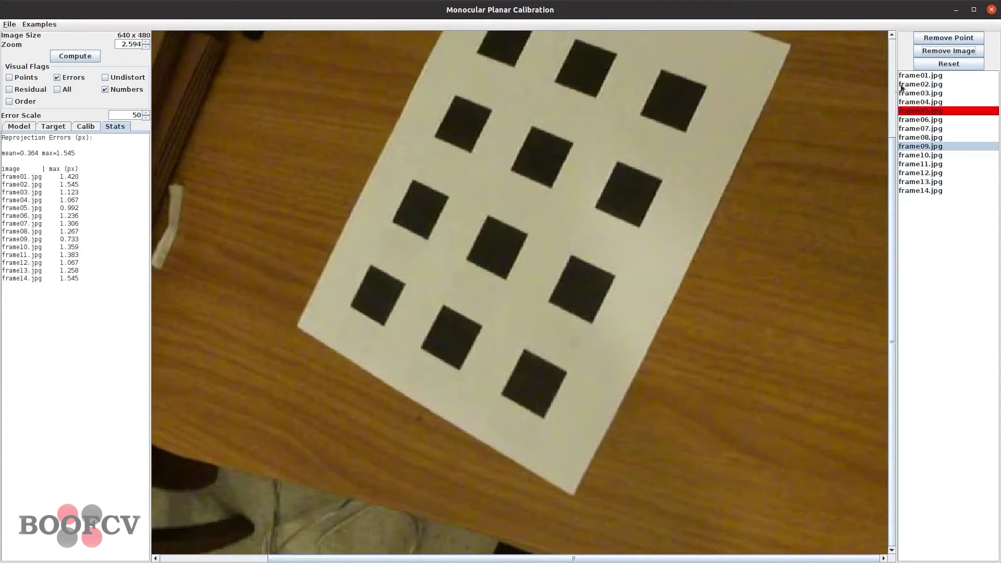
- Remove point 16 from frame02.jpg, recompute the calibration, and view the error circles over the whole target
{"action": "left_click", "coordinate": [902, 86]}
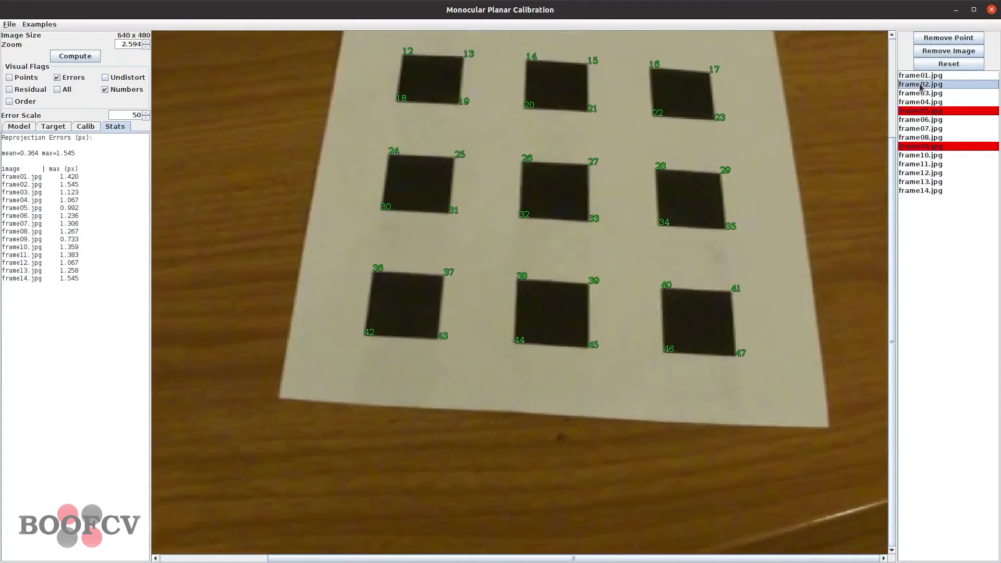
{"action": "left_click", "coordinate": [649, 69]}
{"action": "left_click", "coordinate": [948, 38]}
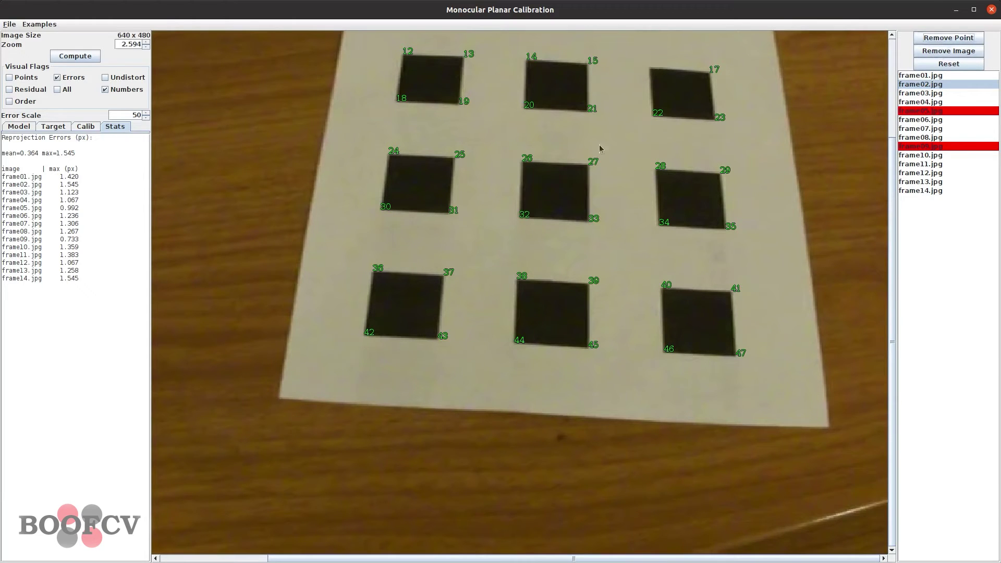
{"action": "left_click", "coordinate": [86, 60]}
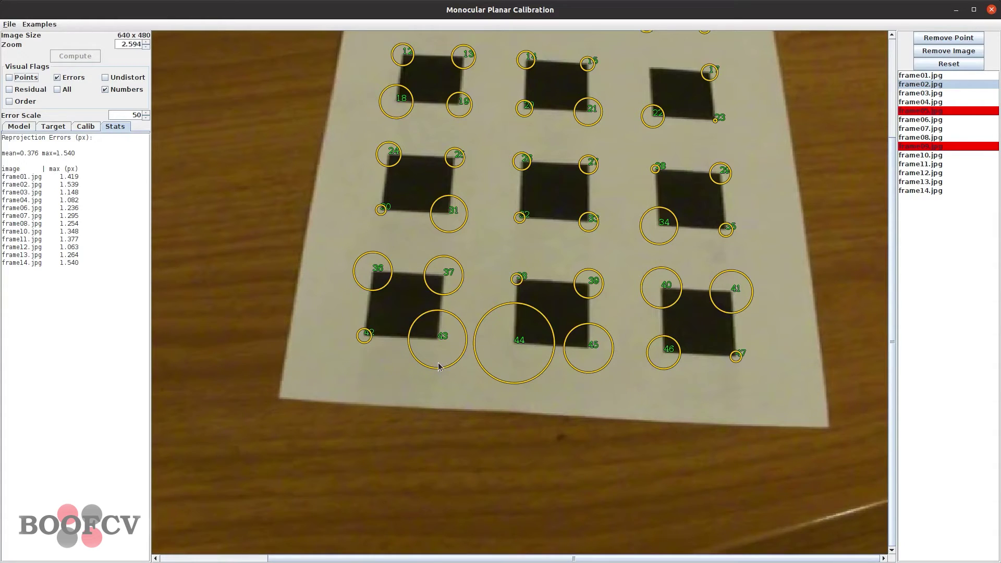
{"action": "scroll", "coordinate": [576, 175], "scroll_direction": "up", "scroll_amount": 3}
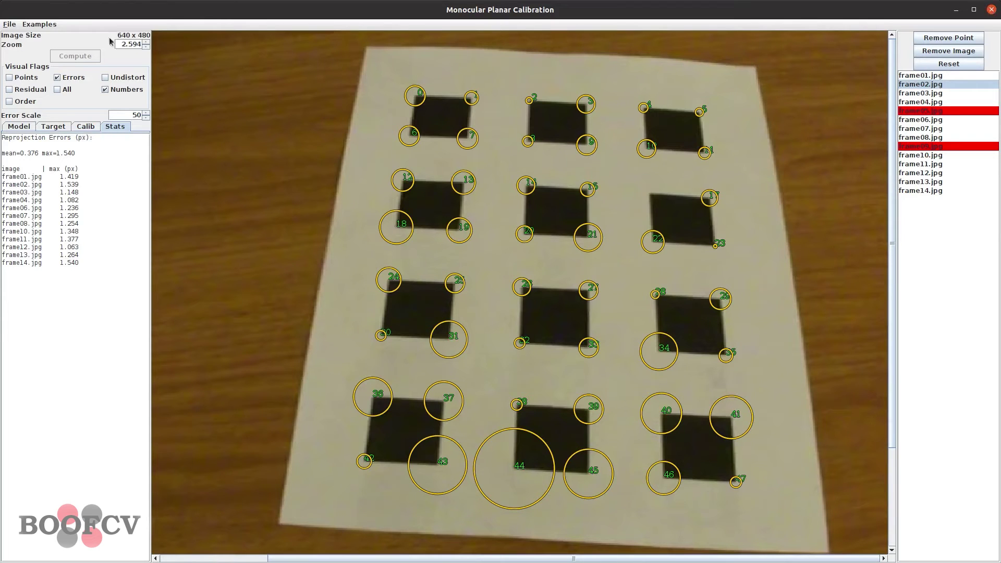
- Save the detected landmarks to a folder named landmarks in the home directory
{"action": "left_click", "coordinate": [9, 25]}
{"action": "left_click", "coordinate": [28, 67]}
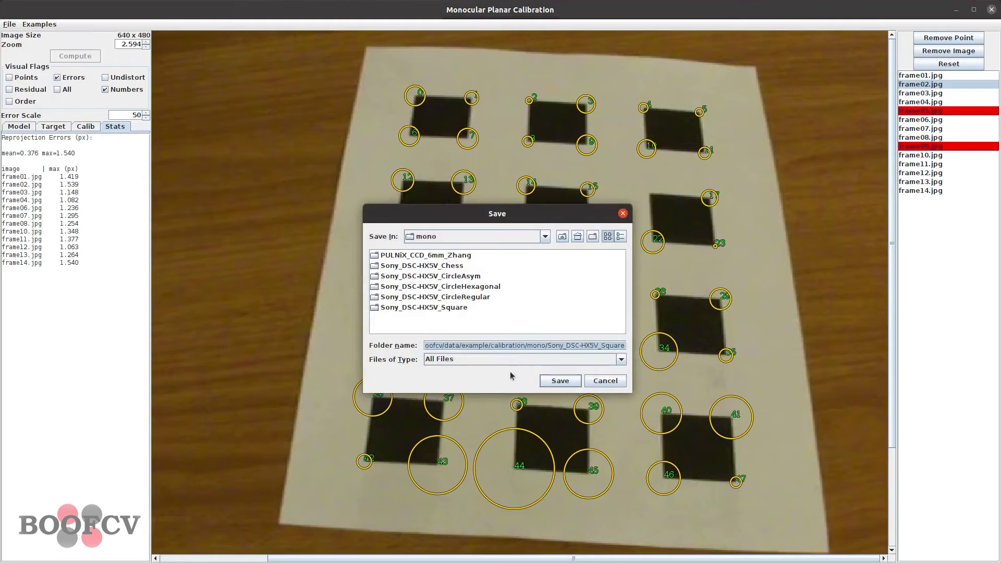
{"action": "left_click", "coordinate": [453, 236]}
{"action": "left_click", "coordinate": [454, 260]}
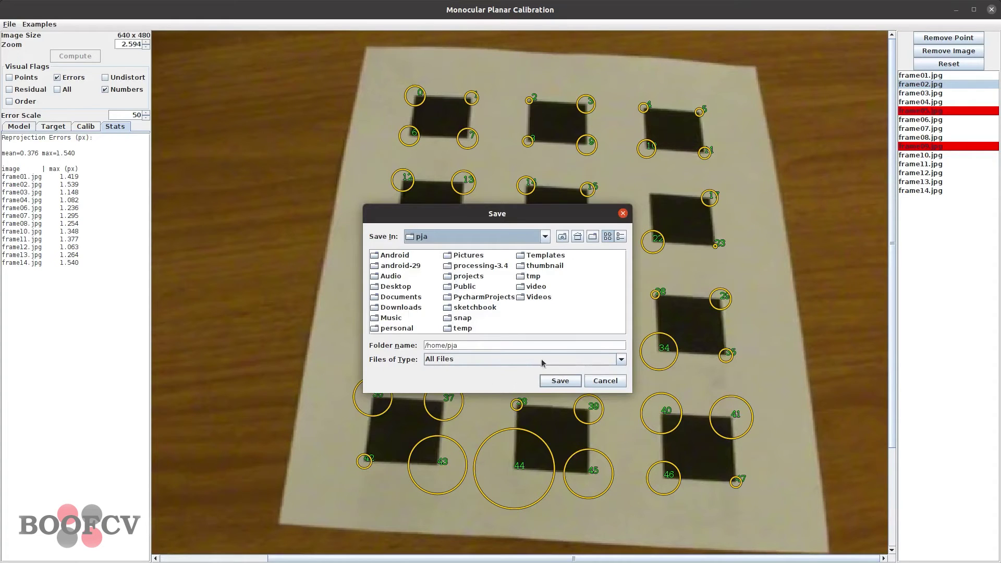
{"action": "left_click", "coordinate": [530, 345]}
{"action": "type", "text": "/landmarks"}
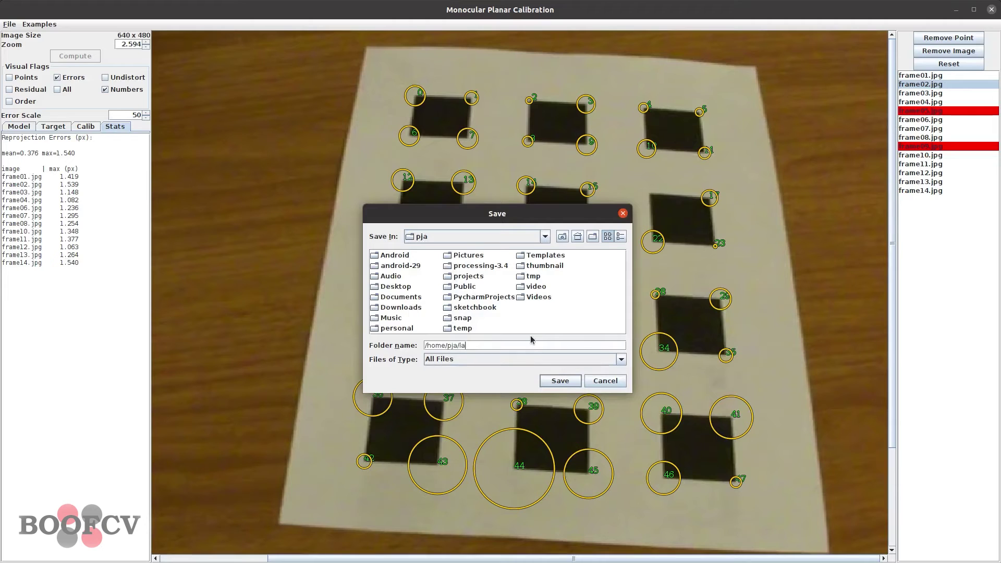
{"action": "left_click", "coordinate": [560, 381]}
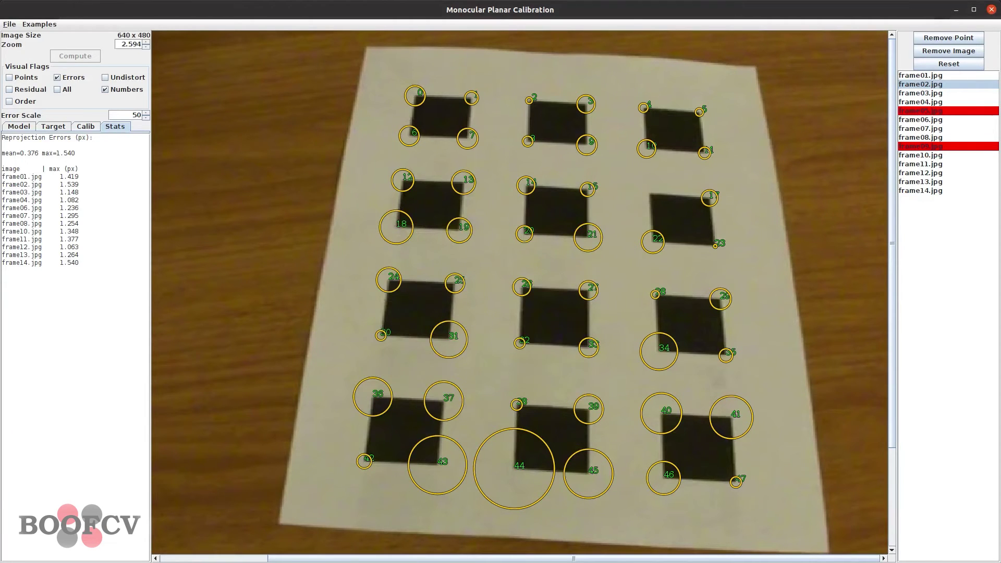
- Switch to the Terminal, list the files in landmarks/, and print the contents of frame01.csv
{"action": "key", "text": "alt+Tab"}
{"action": "type", "text": "ls landmarks/"}
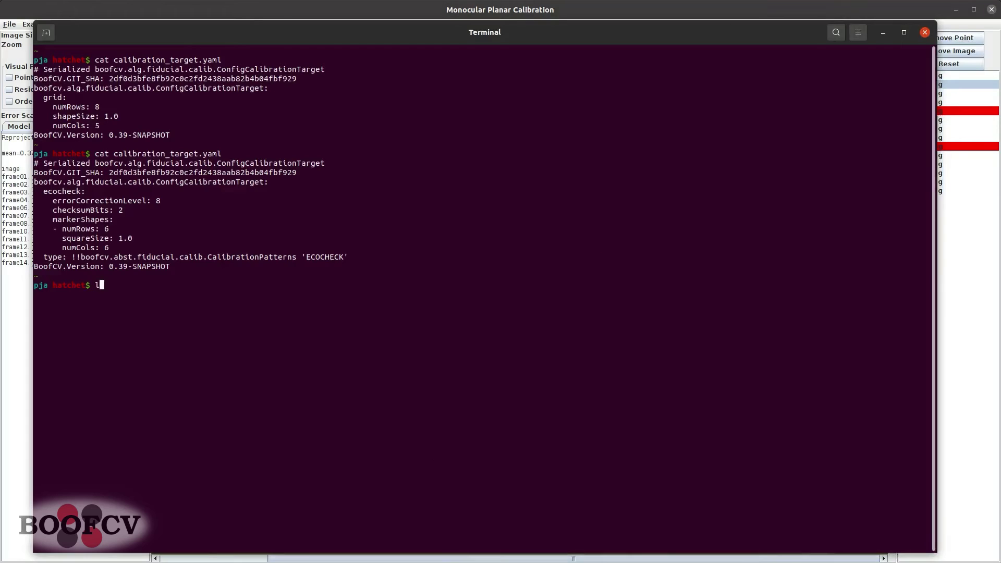
{"action": "key", "text": "Return"}
{"action": "type", "text": "cat la"}
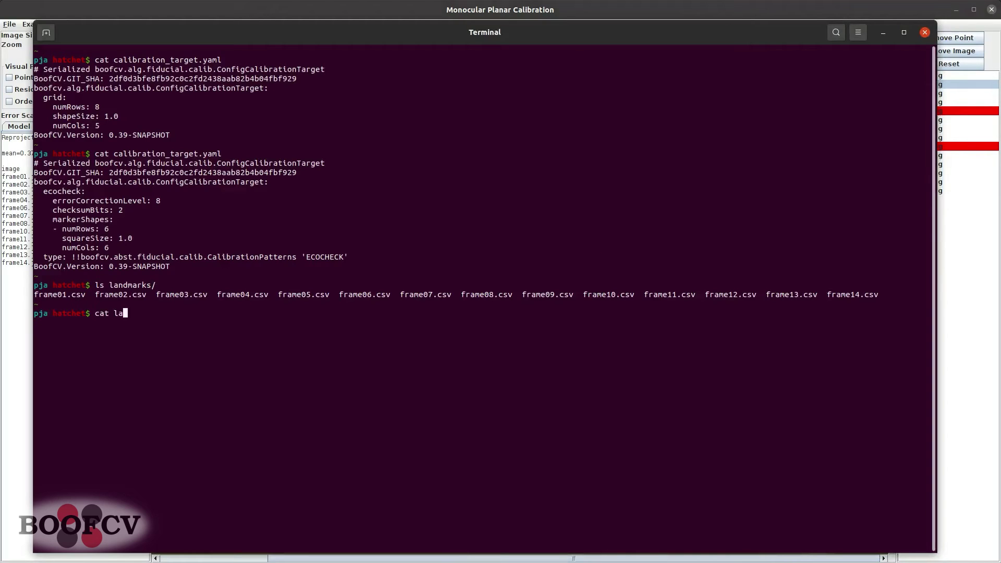
{"action": "key", "text": "Tab"}
{"action": "type", "text": "frame01"}
{"action": "key", "text": "Tab"}
{"action": "key", "text": "Return"}
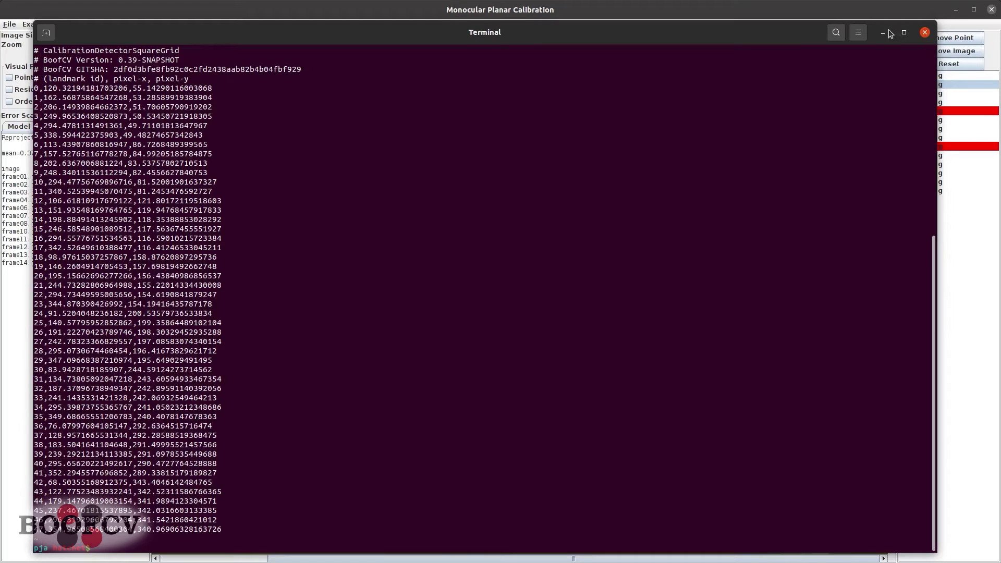
- Close the monocular calibration tool and launch the Planar Stereo Calibration demo from the Demonstration Launcher
{"action": "left_click", "coordinate": [931, 15]}
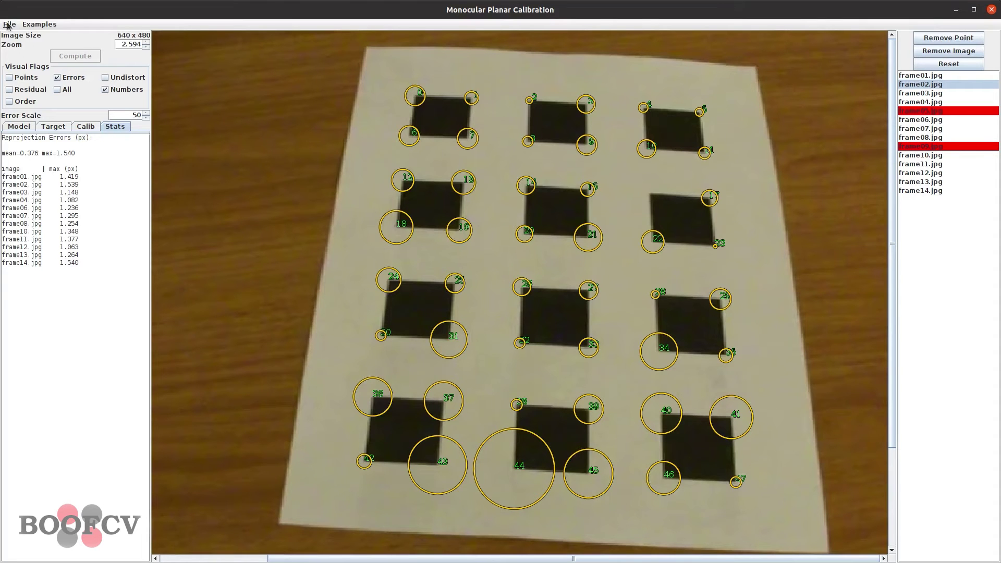
{"action": "left_click", "coordinate": [991, 10]}
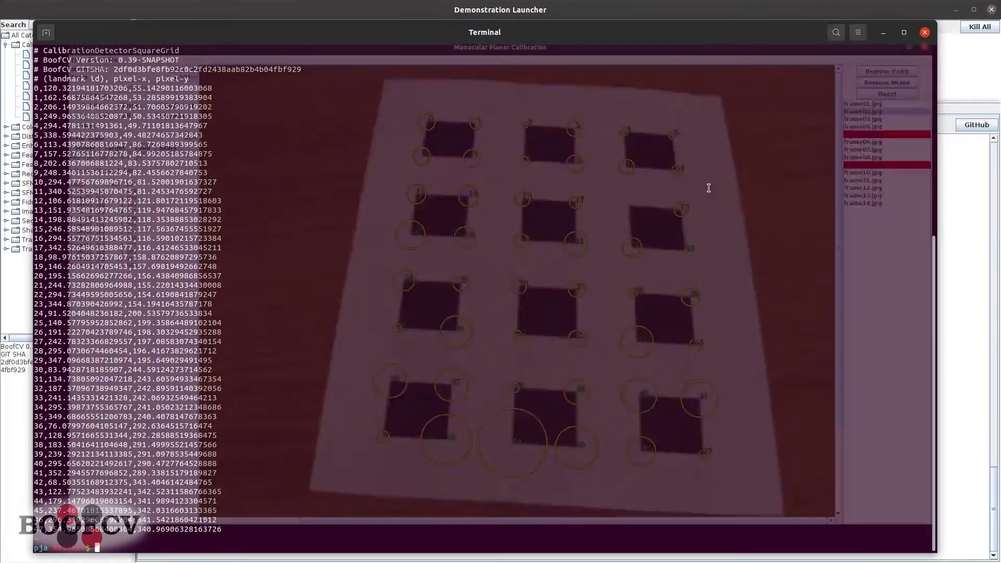
{"action": "left_click", "coordinate": [27, 455]}
{"action": "double_click", "coordinate": [81, 61]}
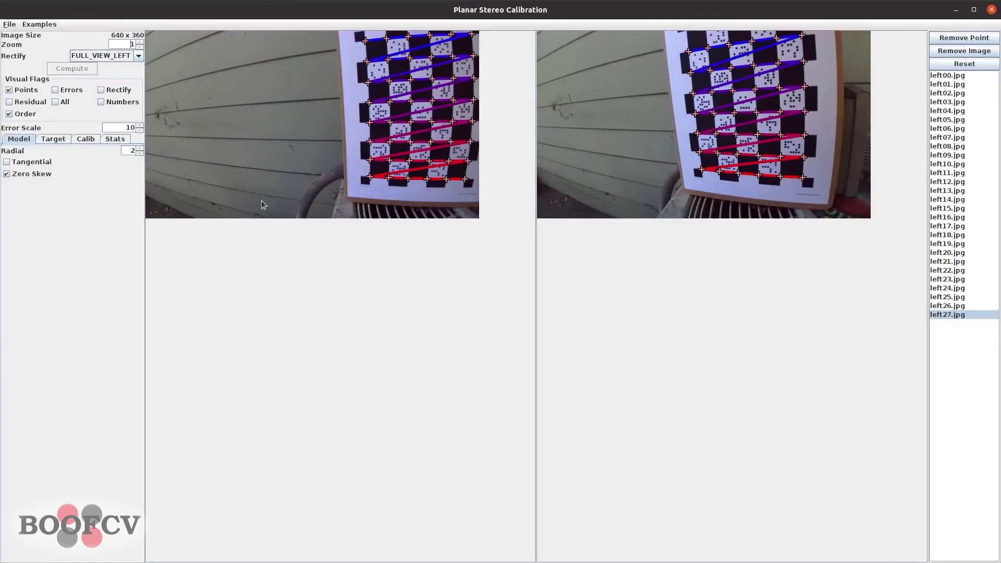
- Review the stereo target settings, check the image pairs left02.jpg, left01.jpg and left03.jpg, and show all detected features on left03.jpg
{"action": "left_click", "coordinate": [83, 140]}
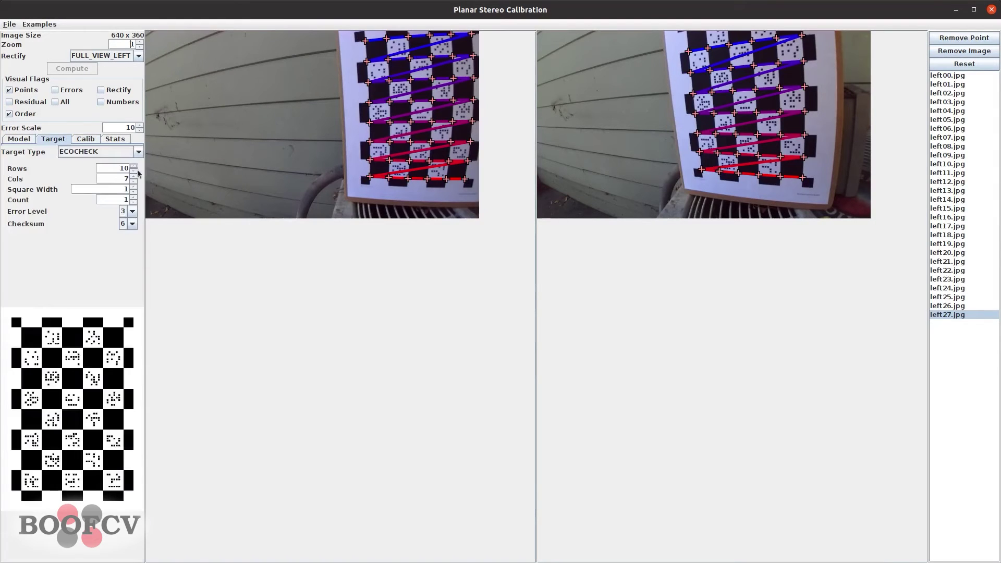
{"action": "left_click", "coordinate": [956, 93]}
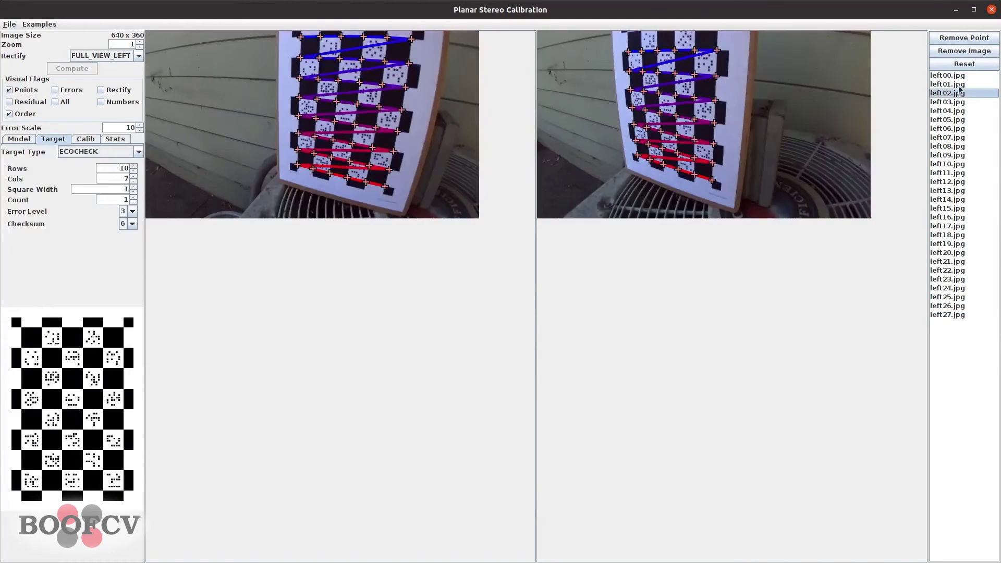
{"action": "left_click", "coordinate": [960, 84]}
{"action": "left_click", "coordinate": [964, 101]}
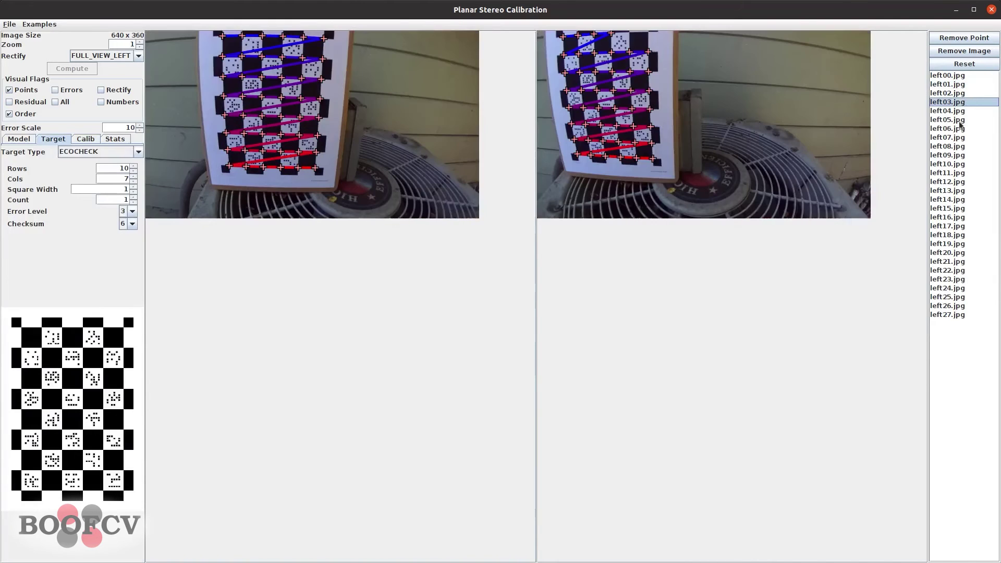
{"action": "left_click", "coordinate": [55, 102]}
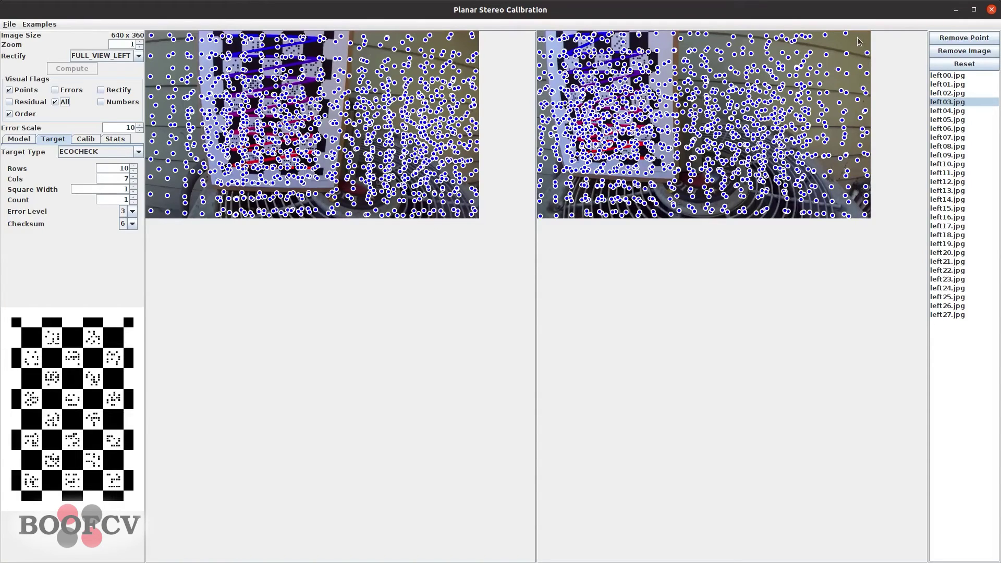
- Check the image pairs left12.jpg and left15.jpg, and hide the overlay of all detected features
{"action": "left_click", "coordinate": [941, 182]}
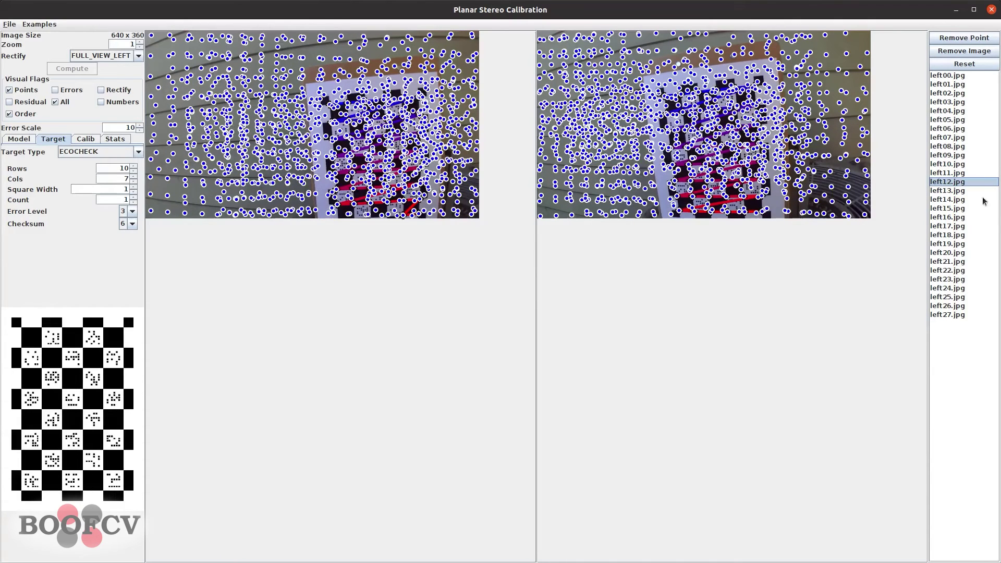
{"action": "left_click", "coordinate": [971, 209]}
{"action": "left_click", "coordinate": [67, 102]}
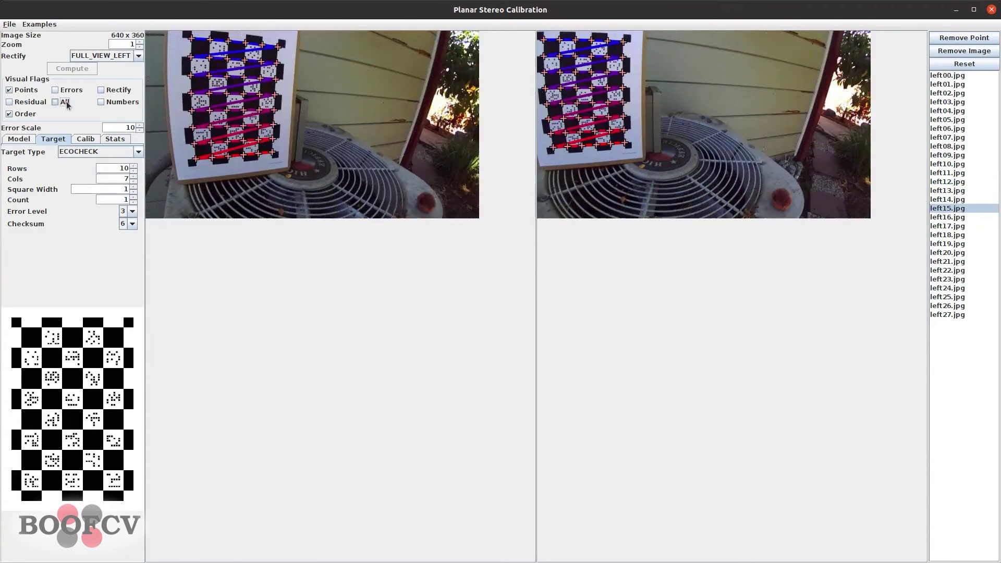
- Check the target detections in the image pairs left17.jpg, left20.jpg, left23.jpg, left07.jpg and left04.jpg
{"action": "left_click", "coordinate": [946, 226]}
{"action": "left_click", "coordinate": [946, 252]}
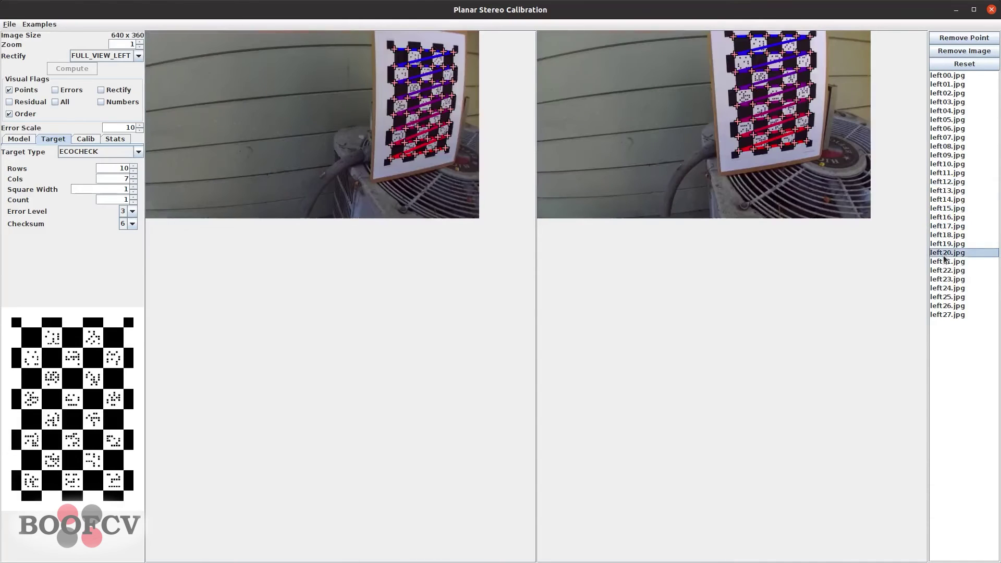
{"action": "left_click", "coordinate": [946, 279]}
{"action": "left_click", "coordinate": [959, 138]}
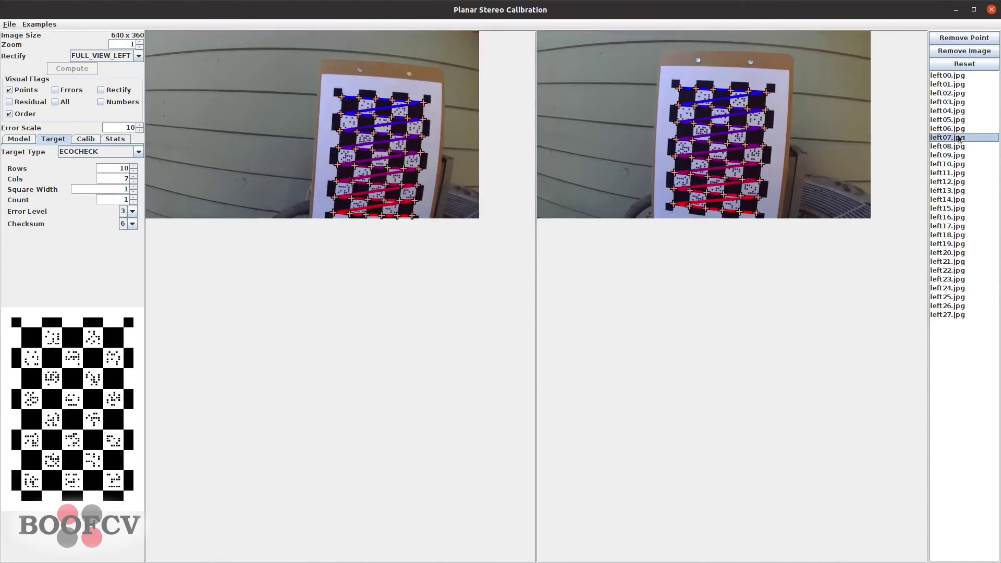
{"action": "left_click", "coordinate": [965, 111]}
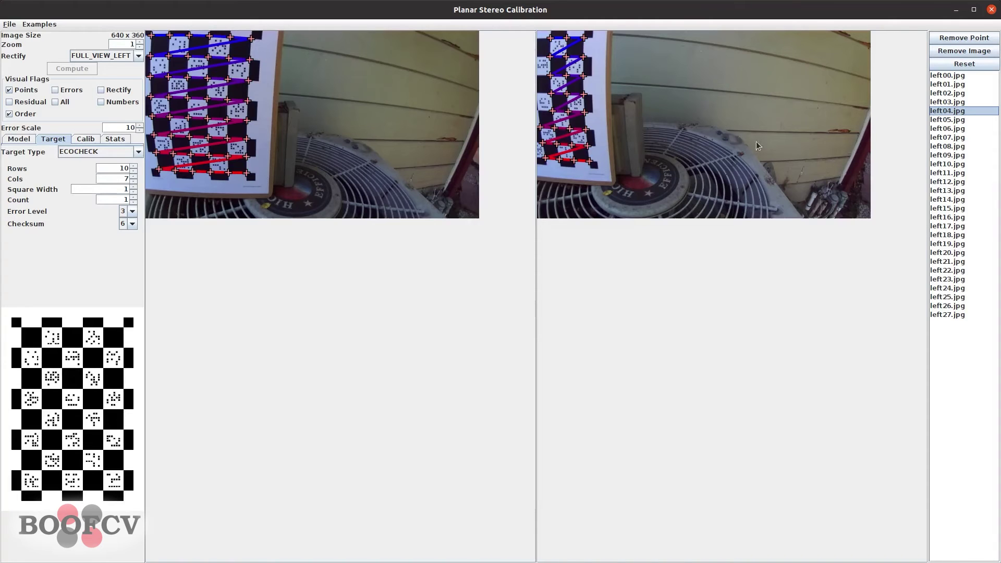
- Place a horizontal comparison line across the left04.jpg pair at the target and inspect the corners of the right image up close
{"action": "scroll", "coordinate": [579, 162], "scroll_direction": "up", "scroll_amount": 12}
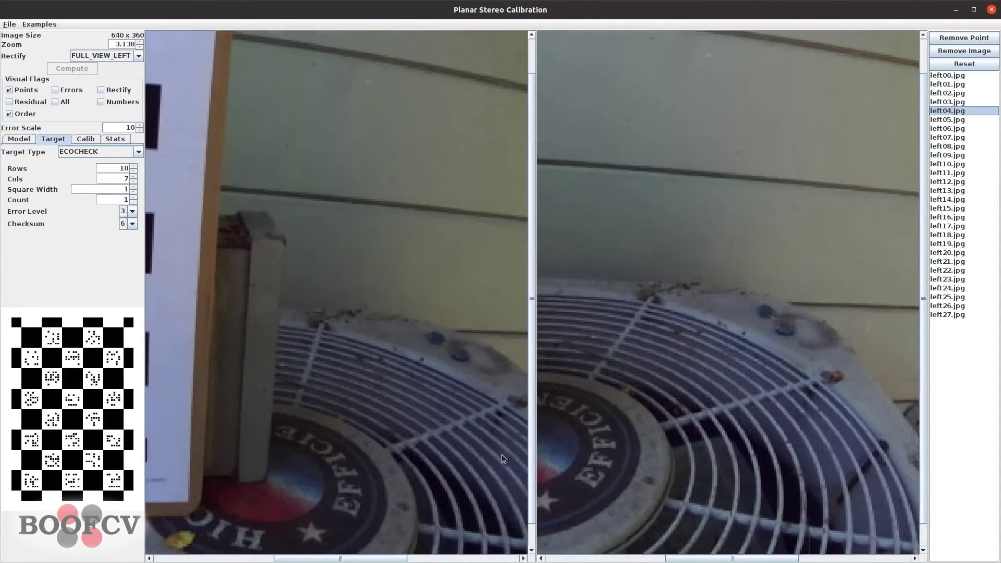
{"action": "left_click_drag", "start_coordinate": [761, 561], "coordinate": [641, 561]}
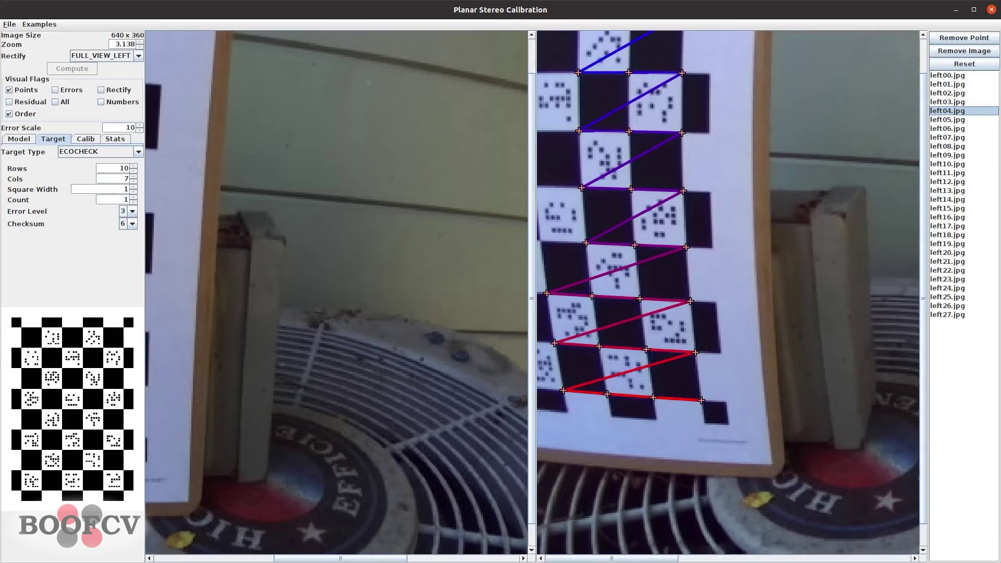
{"action": "left_click", "coordinate": [602, 98]}
{"action": "left_click", "coordinate": [626, 100]}
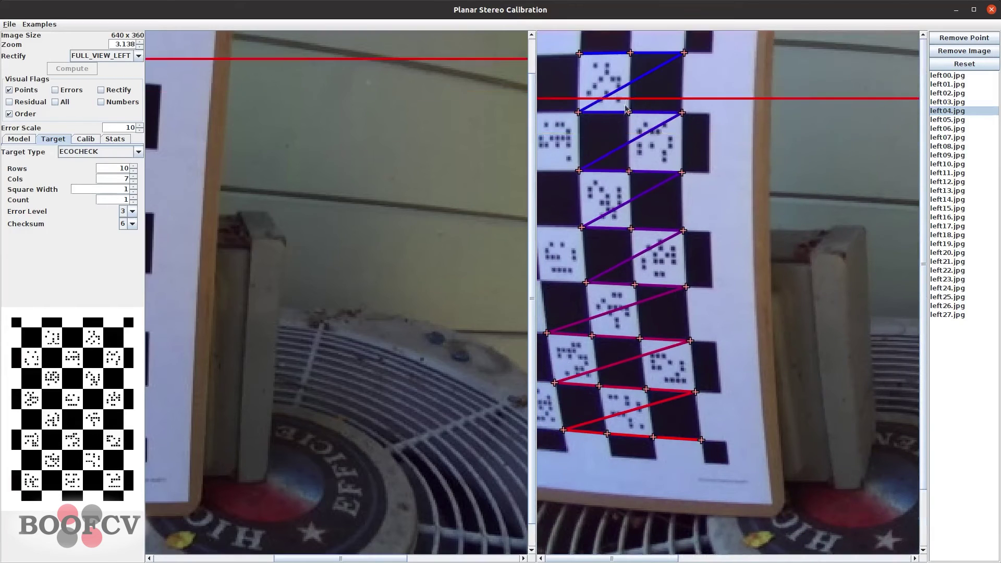
{"action": "scroll", "coordinate": [644, 119], "scroll_direction": "up", "scroll_amount": 7}
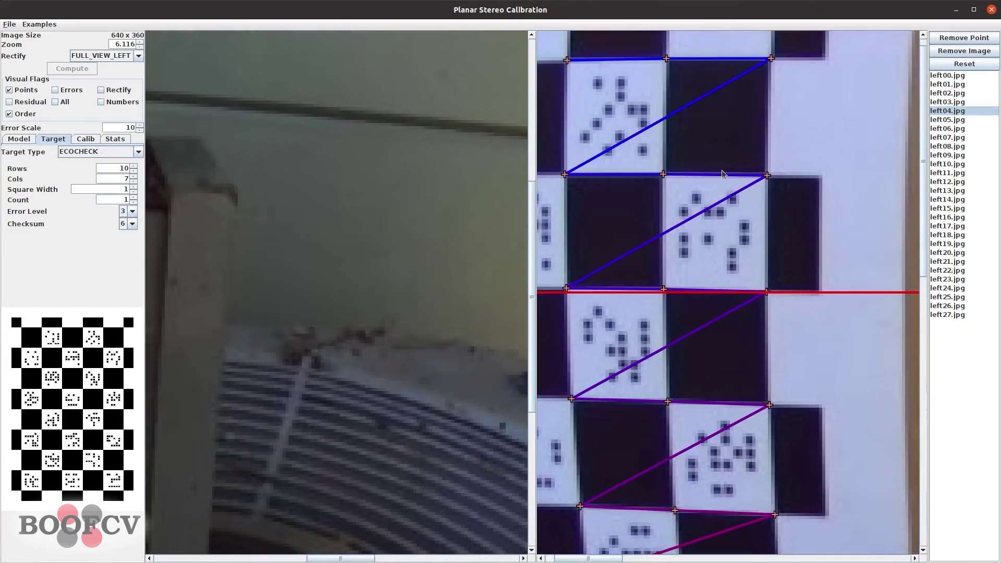
- Show landmark numbers instead of point markers and display the left04.jpg pair rectified
{"action": "left_click", "coordinate": [119, 102]}
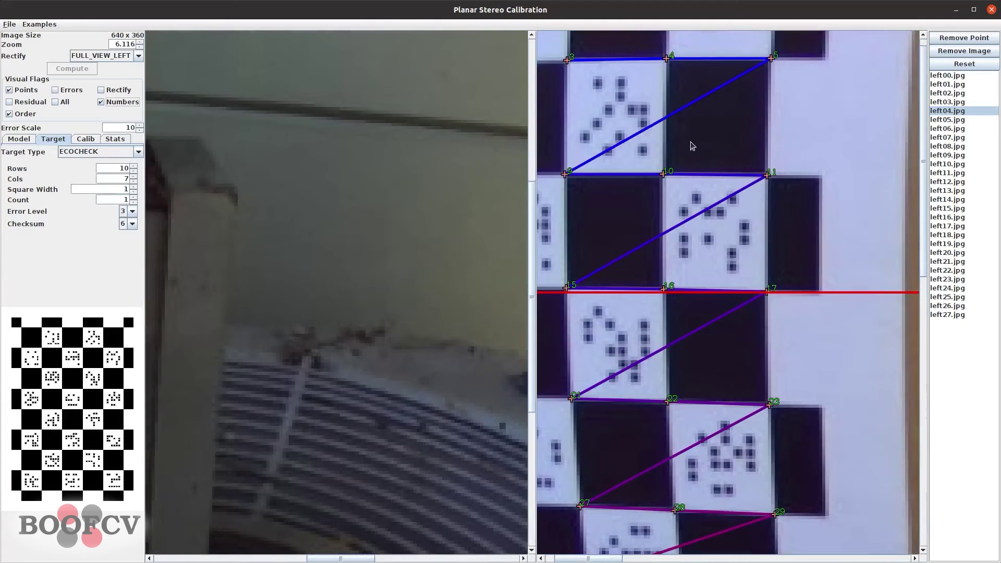
{"action": "scroll", "coordinate": [700, 212], "scroll_direction": "down", "scroll_amount": 13}
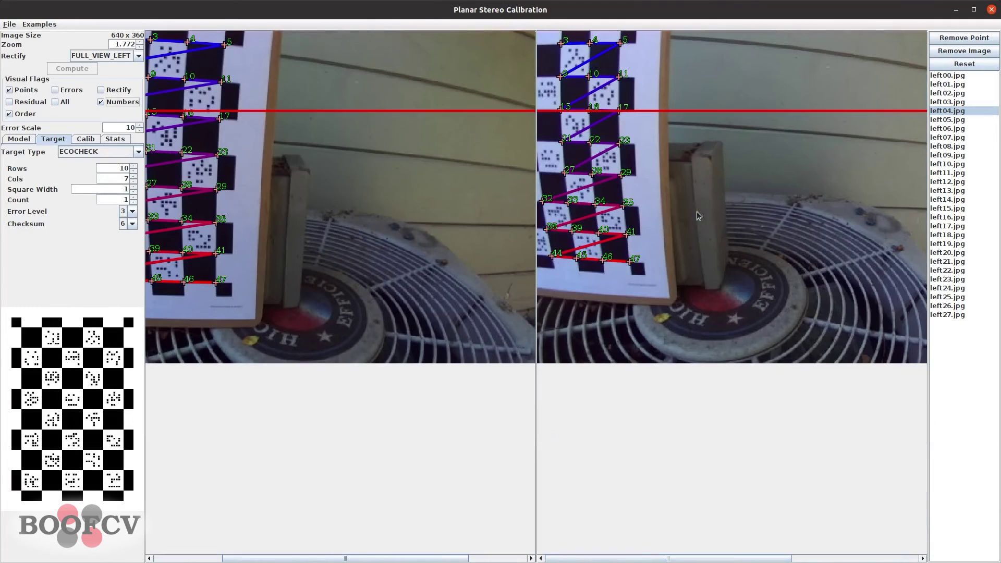
{"action": "left_click", "coordinate": [24, 94]}
{"action": "scroll", "coordinate": [668, 179], "scroll_direction": "down", "scroll_amount": 5}
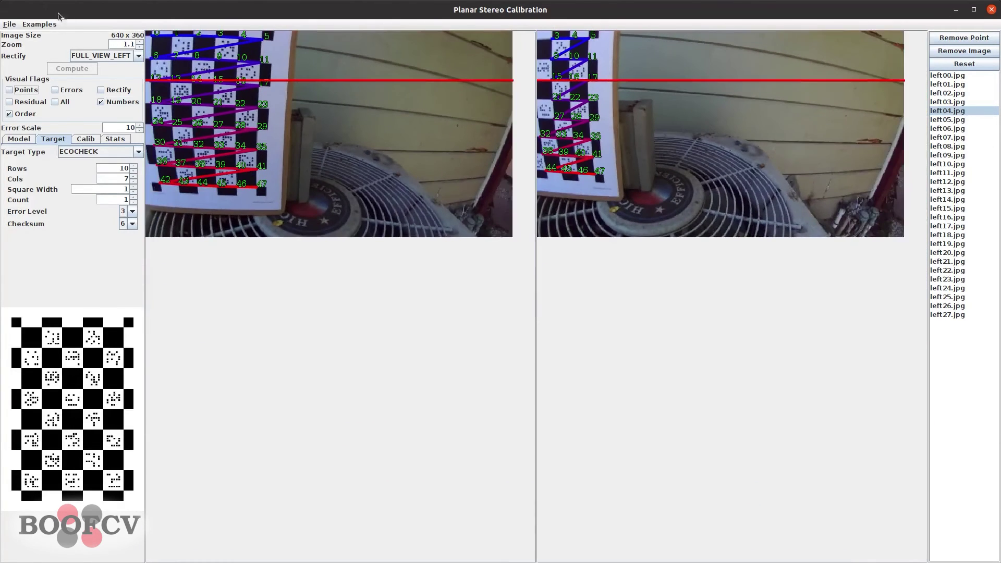
{"action": "left_click", "coordinate": [110, 91]}
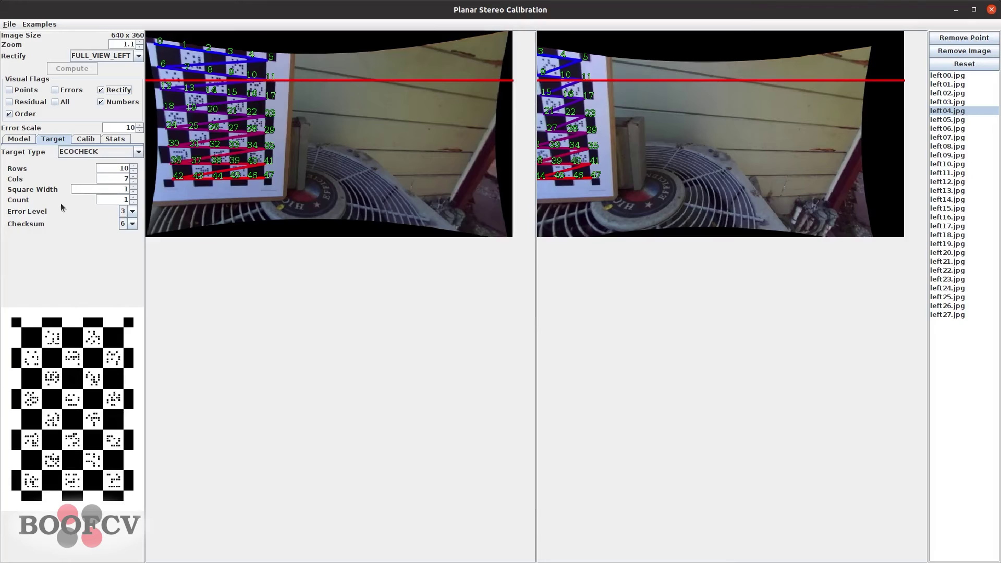
- Set the radial distortion terms to 4, recompute the stereo calibration, and compare the reprojection errors across all images
{"action": "left_click", "coordinate": [18, 139]}
{"action": "left_click", "coordinate": [114, 140]}
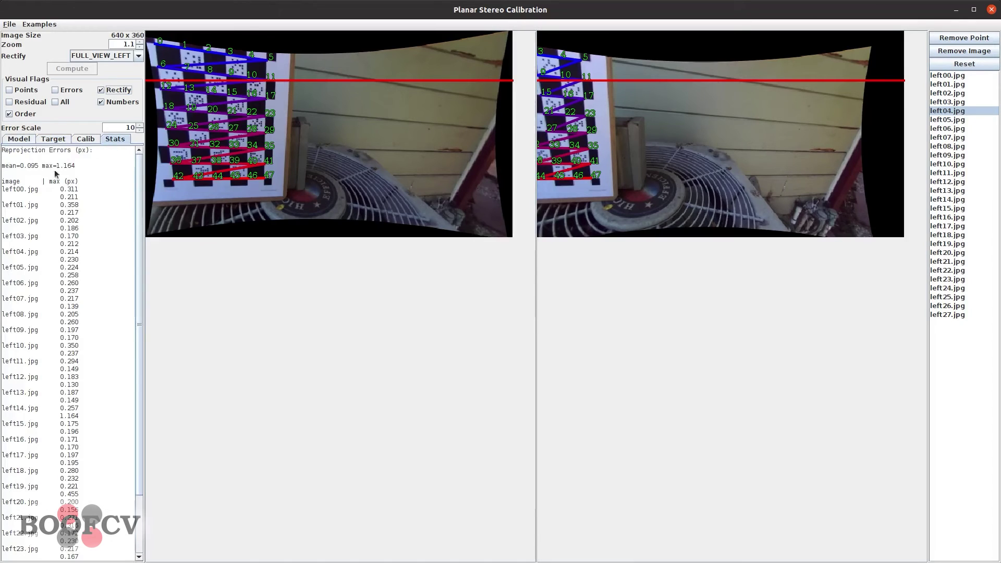
{"action": "left_click", "coordinate": [18, 140]}
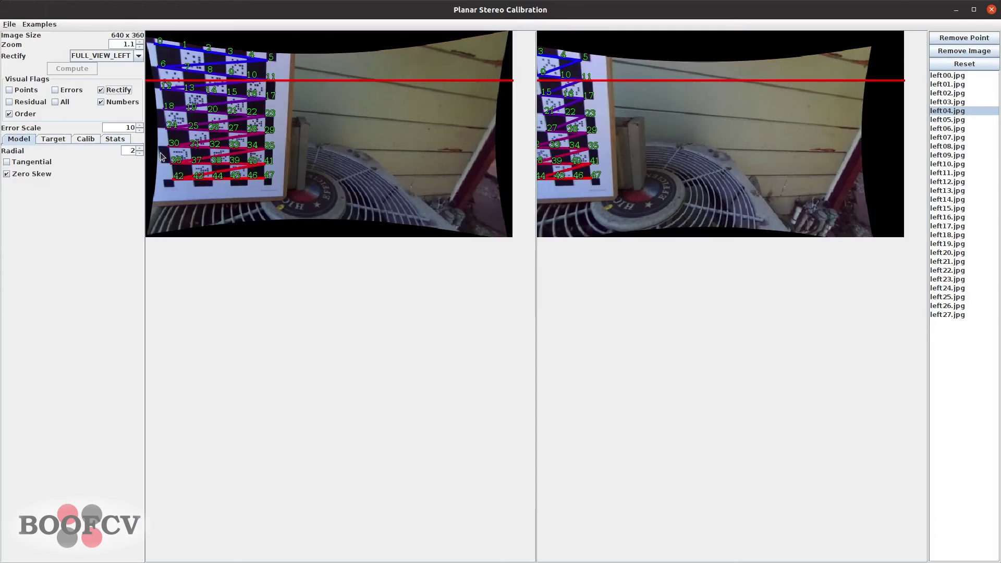
{"action": "left_click", "coordinate": [139, 149]}
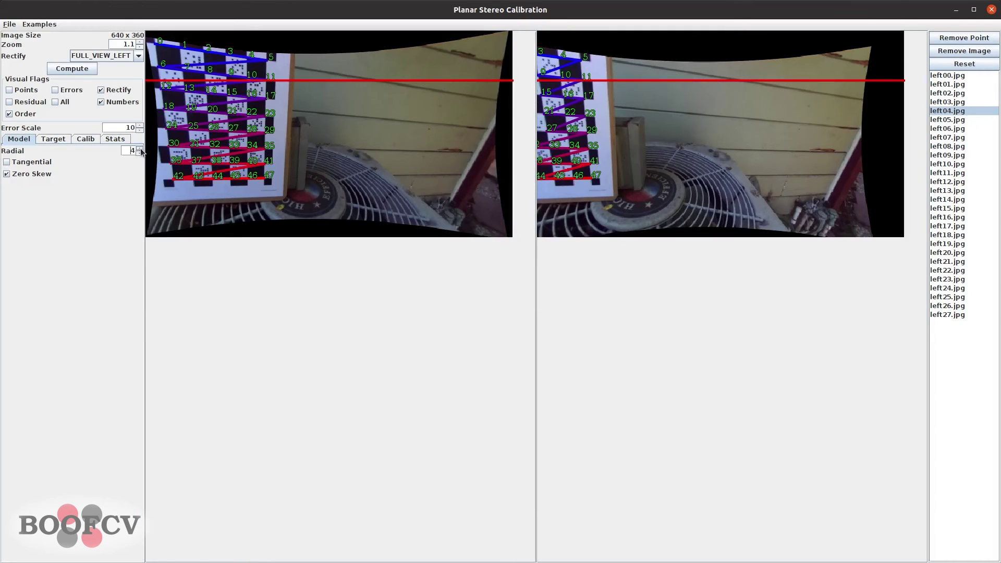
{"action": "left_click", "coordinate": [111, 140]}
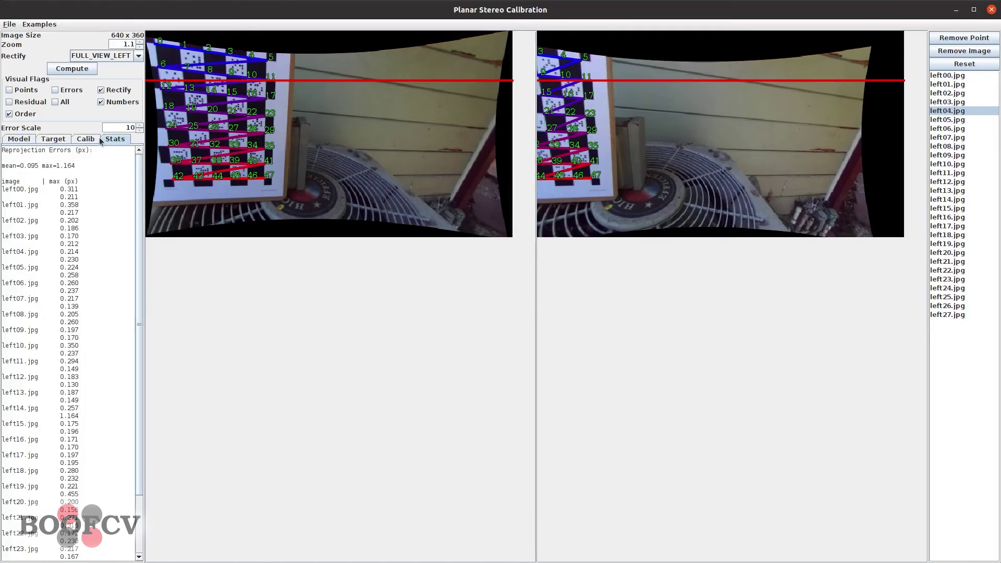
{"action": "left_click", "coordinate": [52, 69]}
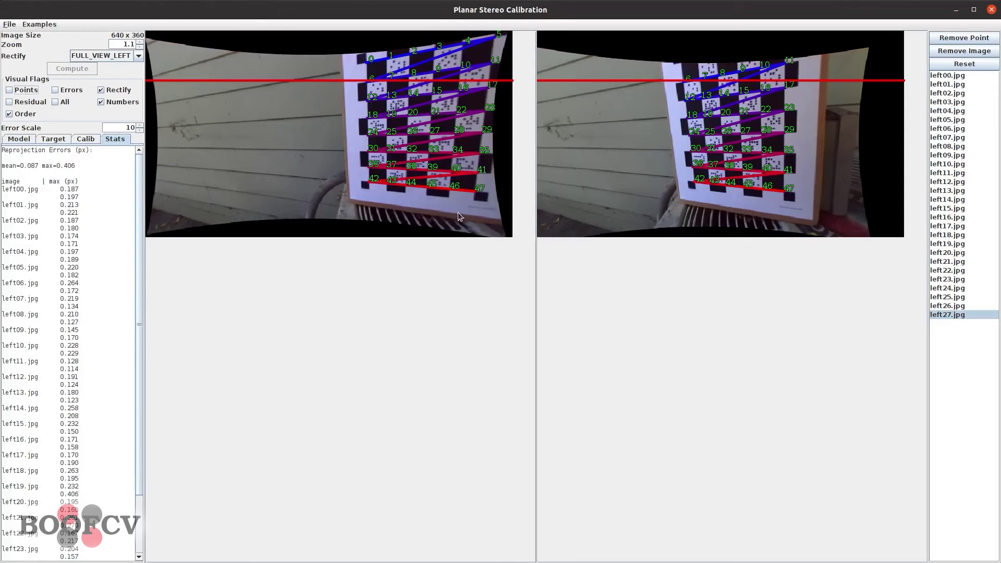
{"action": "left_click", "coordinate": [25, 140]}
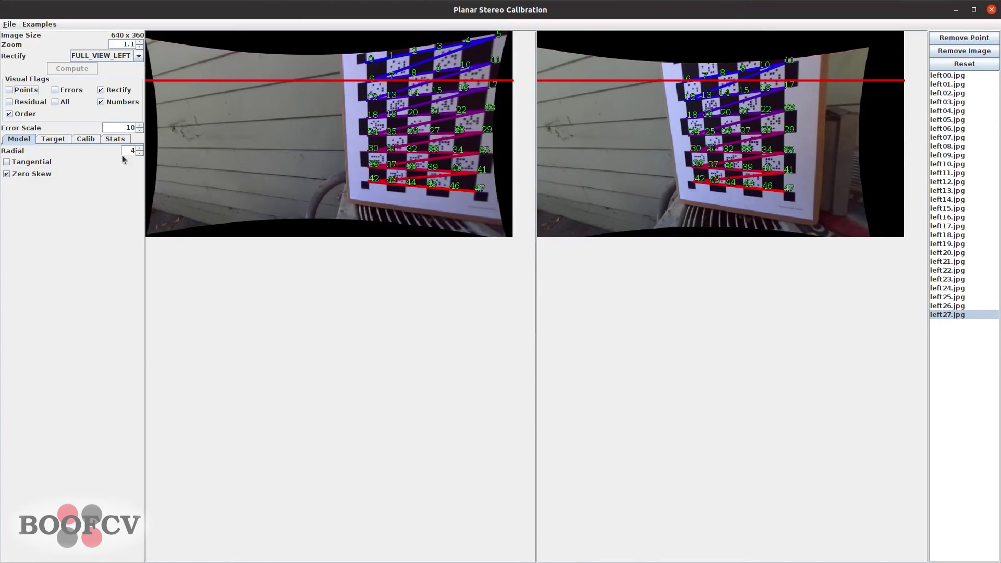
{"action": "left_click", "coordinate": [116, 140]}
{"action": "scroll", "coordinate": [91, 303], "scroll_direction": "down", "scroll_amount": 3}
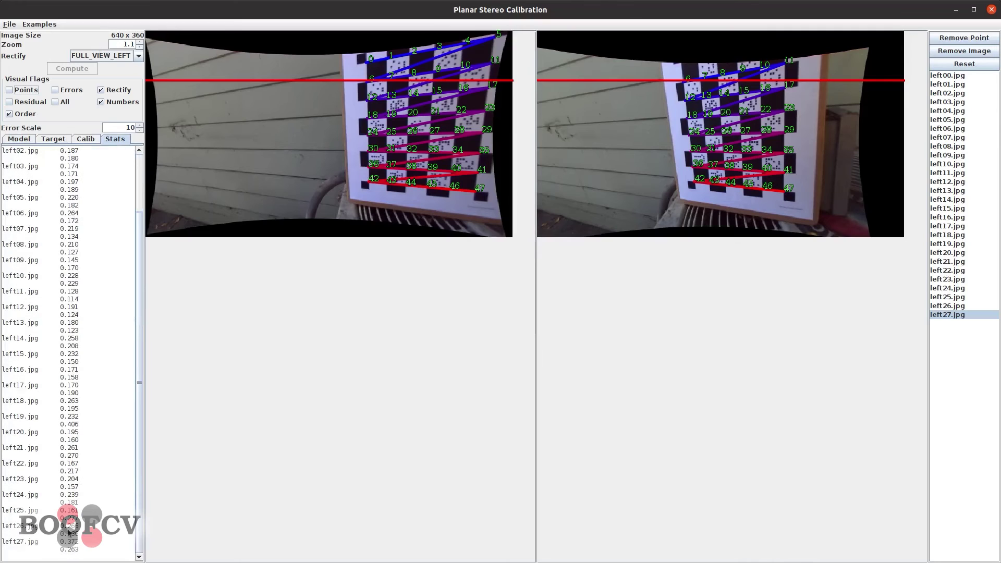
- Set the radial distortion terms back to 2, recompute the calibration, and review the reprojection errors
{"action": "left_click", "coordinate": [20, 139]}
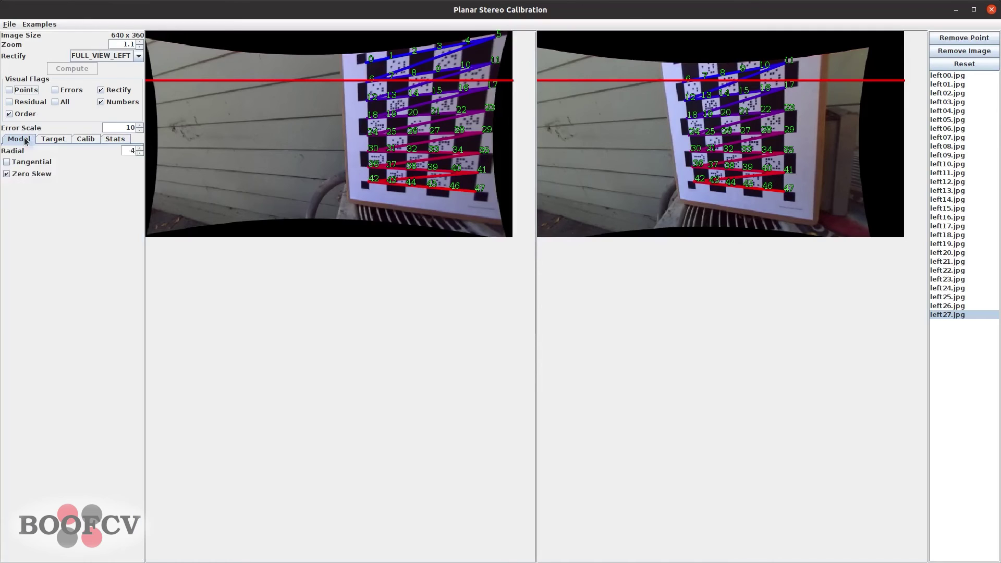
{"action": "left_click", "coordinate": [140, 154]}
{"action": "left_click", "coordinate": [79, 71]}
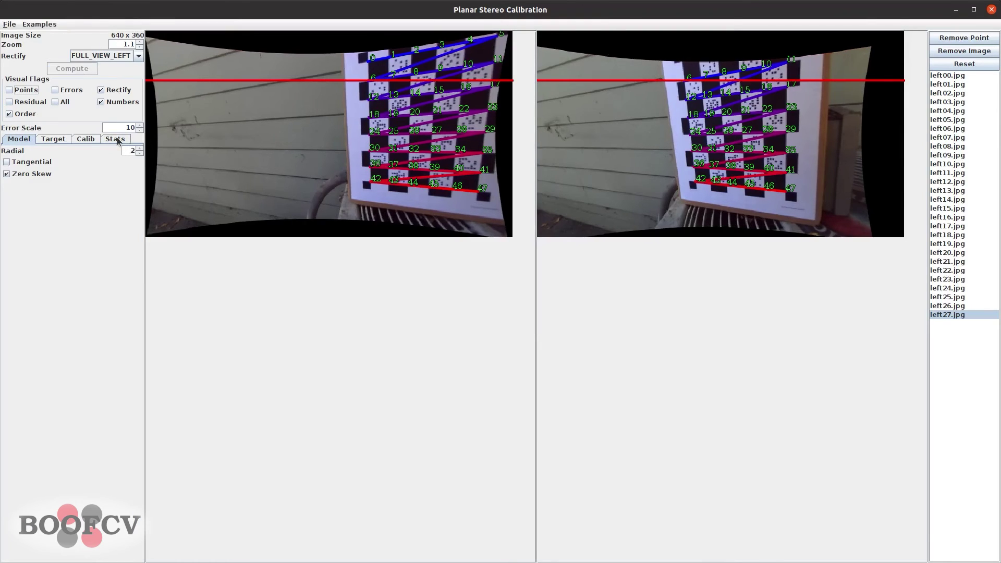
{"action": "left_click", "coordinate": [116, 139]}
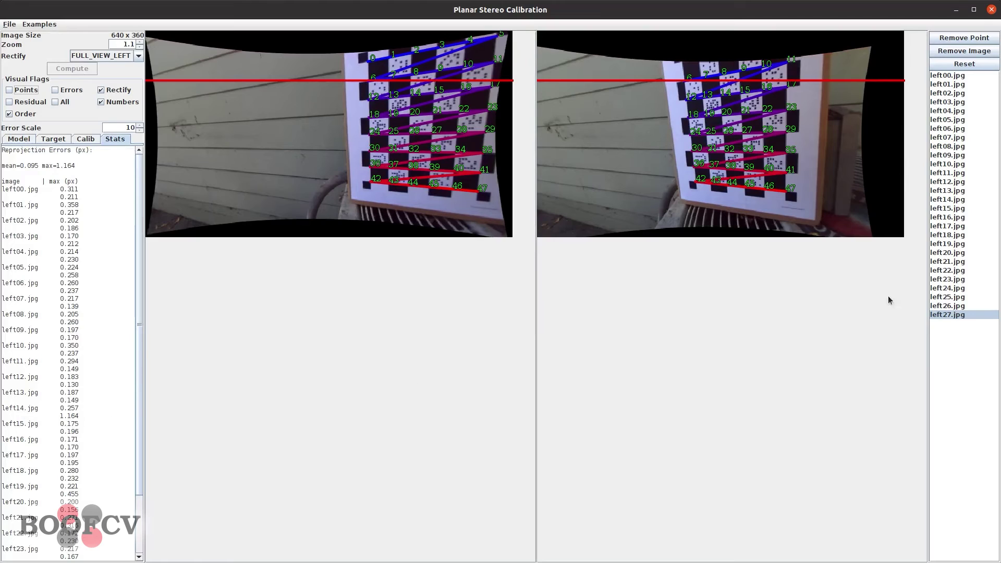
- Open the left14.jpg pair unrectified and without numbers, and show the reprojection errors at an error scale of 18
{"action": "left_click", "coordinate": [946, 200]}
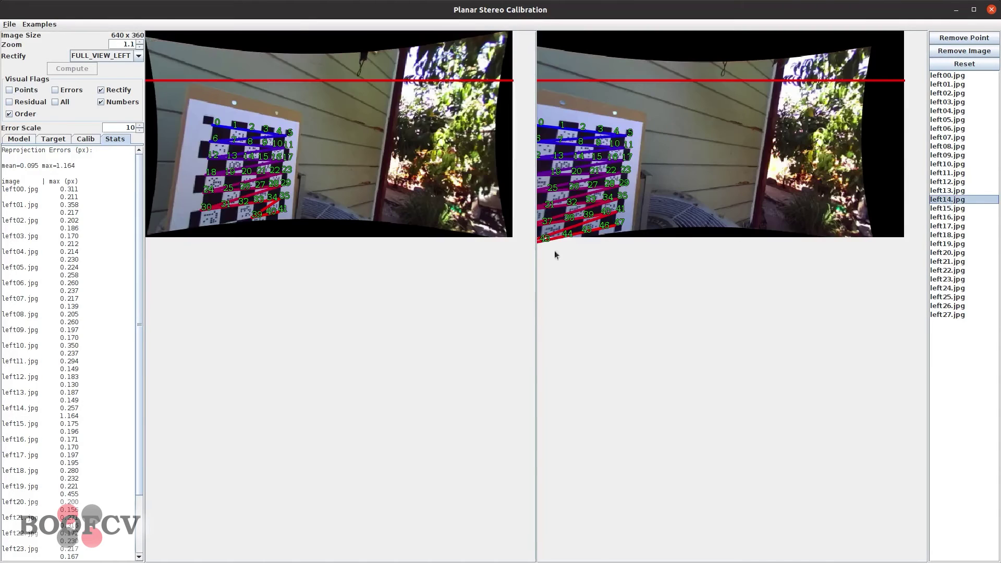
{"action": "left_click", "coordinate": [101, 90]}
{"action": "left_click", "coordinate": [101, 102]}
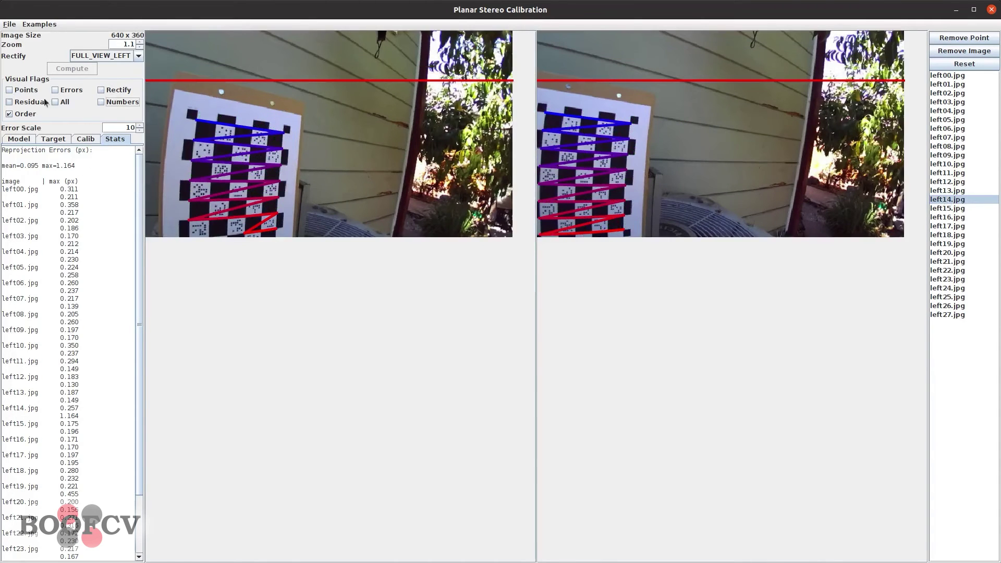
{"action": "left_click", "coordinate": [55, 90]}
{"action": "scroll", "coordinate": [134, 127], "scroll_direction": "up", "scroll_amount": 8}
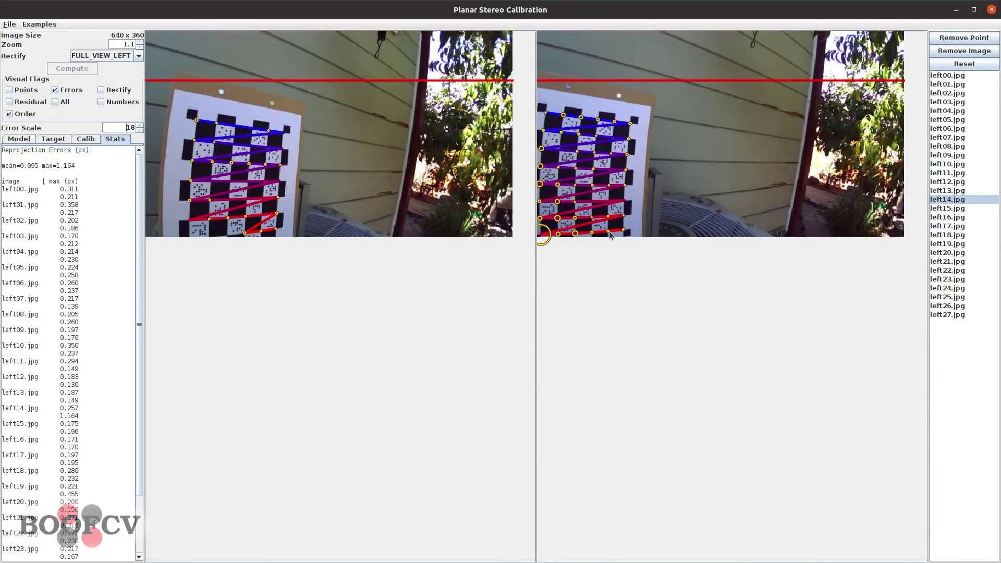
- Inspect the landmark with the largest error circle at the lower-left corner of the target in left14.jpg's right image
{"action": "scroll", "coordinate": [609, 238], "scroll_direction": "down", "scroll_amount": 6}
{"action": "scroll", "coordinate": [609, 238], "scroll_direction": "up", "scroll_amount": 12}
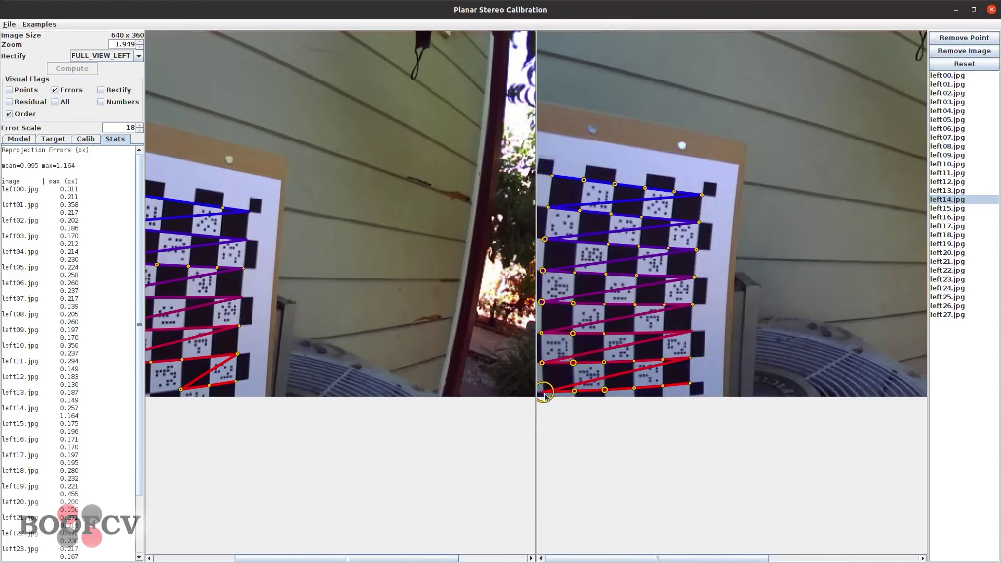
{"action": "scroll", "coordinate": [544, 395], "scroll_direction": "up", "scroll_amount": 16}
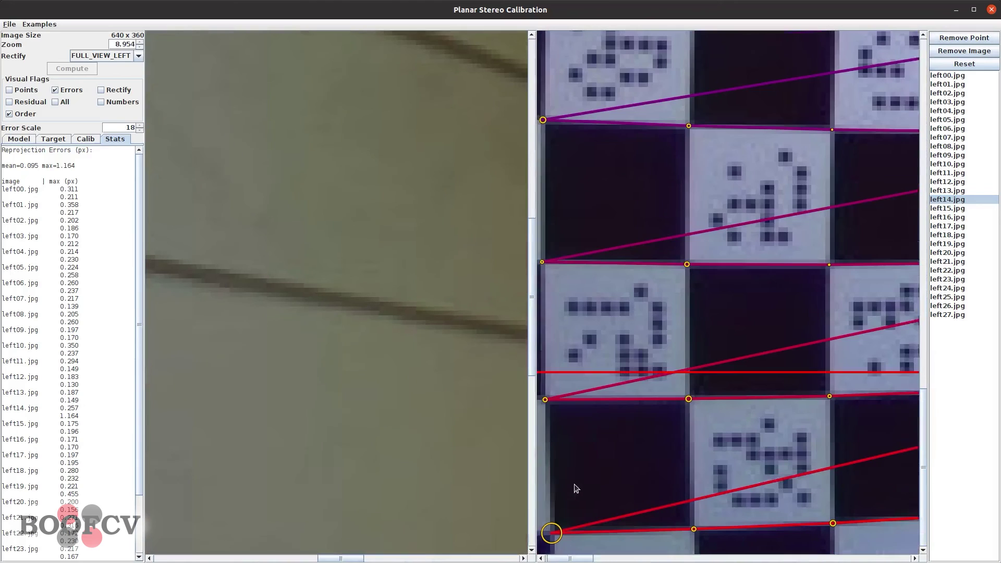
{"action": "scroll", "coordinate": [576, 488], "scroll_direction": "left", "scroll_amount": 1}
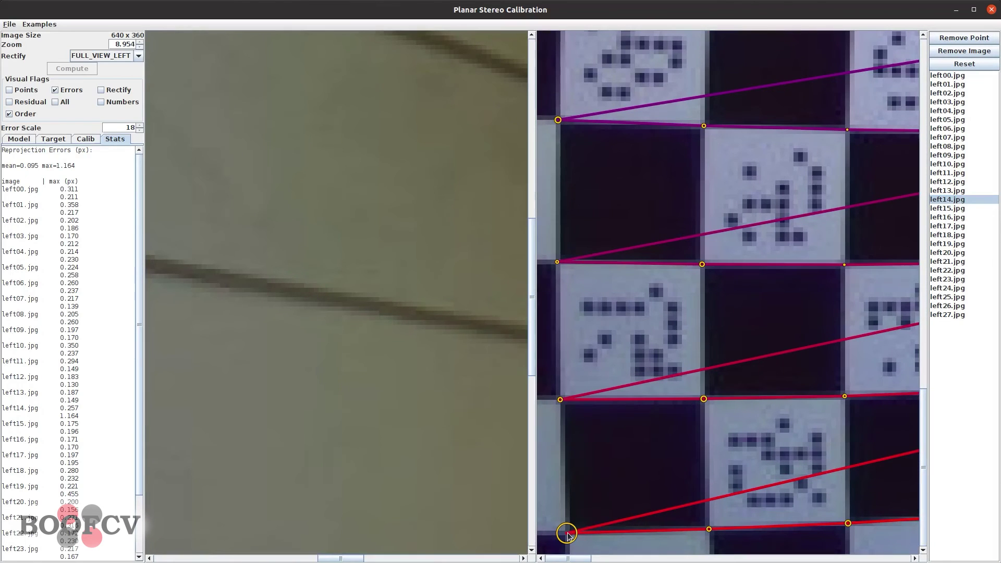
{"action": "scroll", "coordinate": [598, 431], "scroll_direction": "down", "scroll_amount": 15}
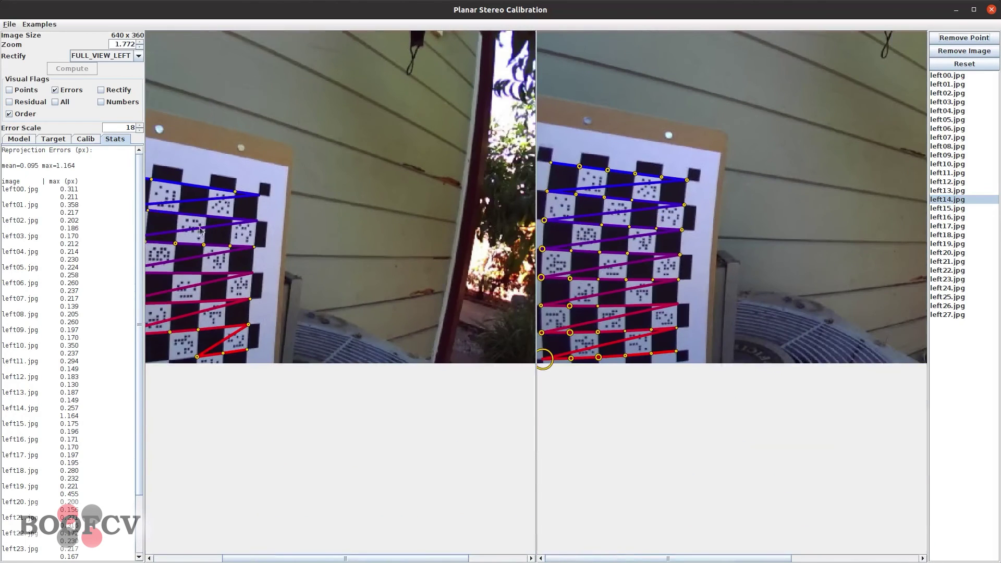
- Set the radial distortion terms to 4 and recompute the stereo calibration
{"action": "left_click", "coordinate": [14, 139]}
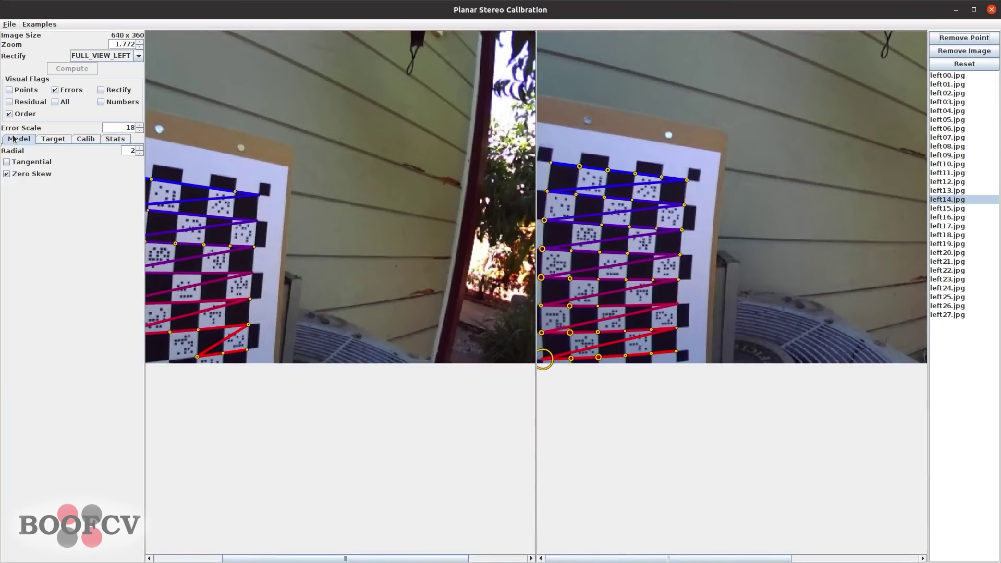
{"action": "left_click", "coordinate": [139, 148]}
{"action": "left_click", "coordinate": [139, 148]}
{"action": "left_click", "coordinate": [71, 69]}
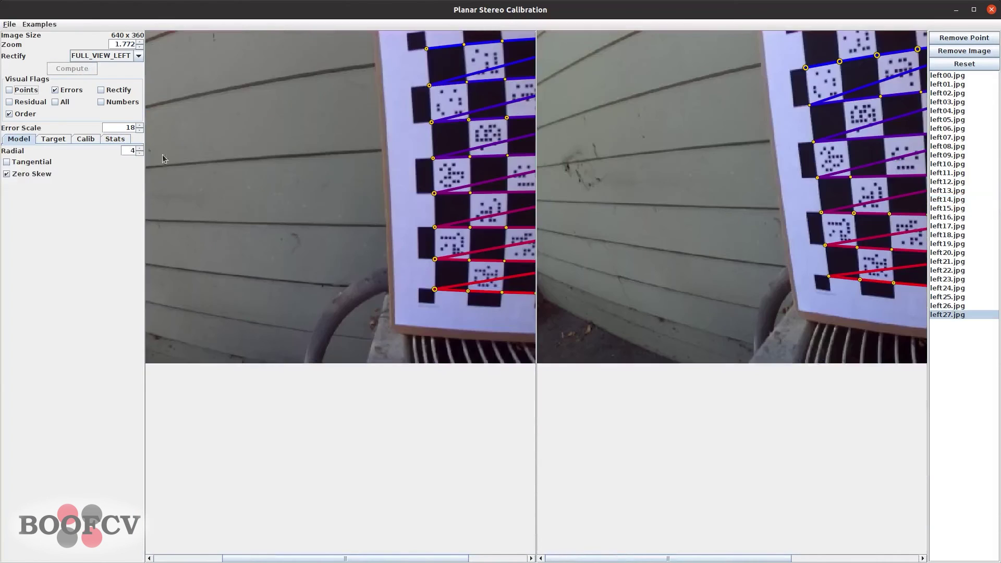
- Recheck the error circles in the left14.jpg pair and review the reprojection error statistics
{"action": "scroll", "coordinate": [790, 253], "scroll_direction": "down", "scroll_amount": 7}
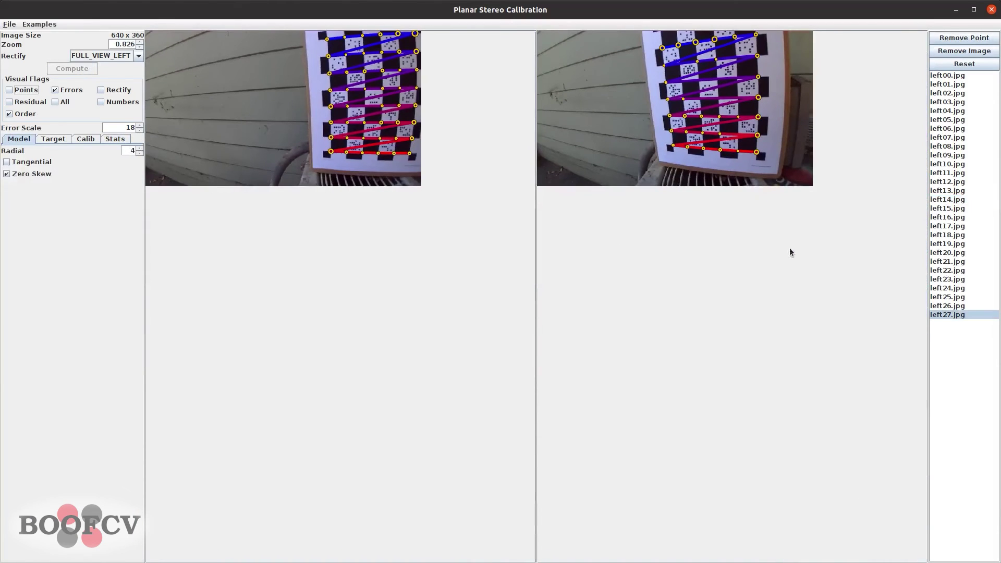
{"action": "left_click", "coordinate": [955, 200]}
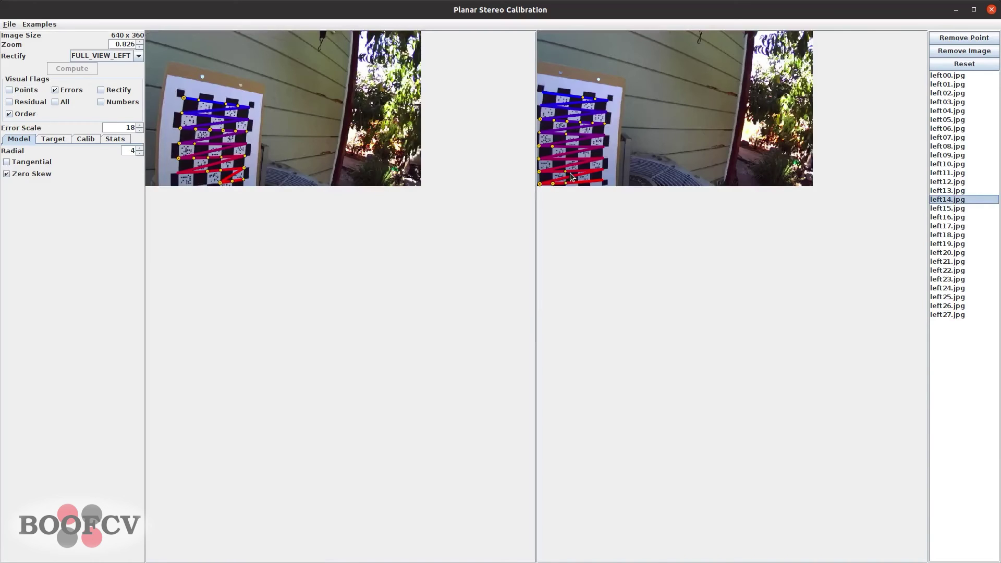
{"action": "left_click", "coordinate": [115, 139]}
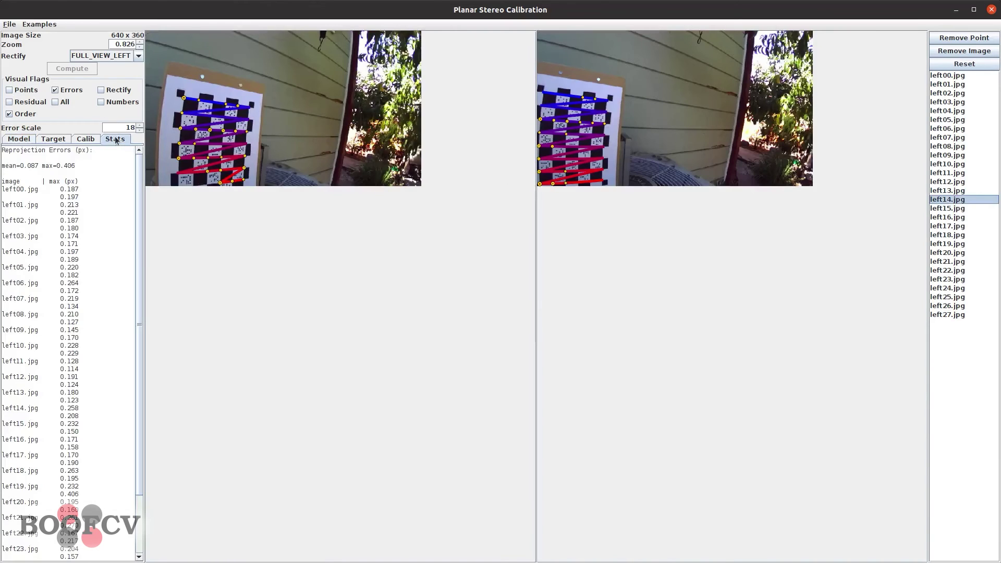
- Check the distortion model settings and return to the reprojection error statistics
{"action": "left_click", "coordinate": [19, 139]}
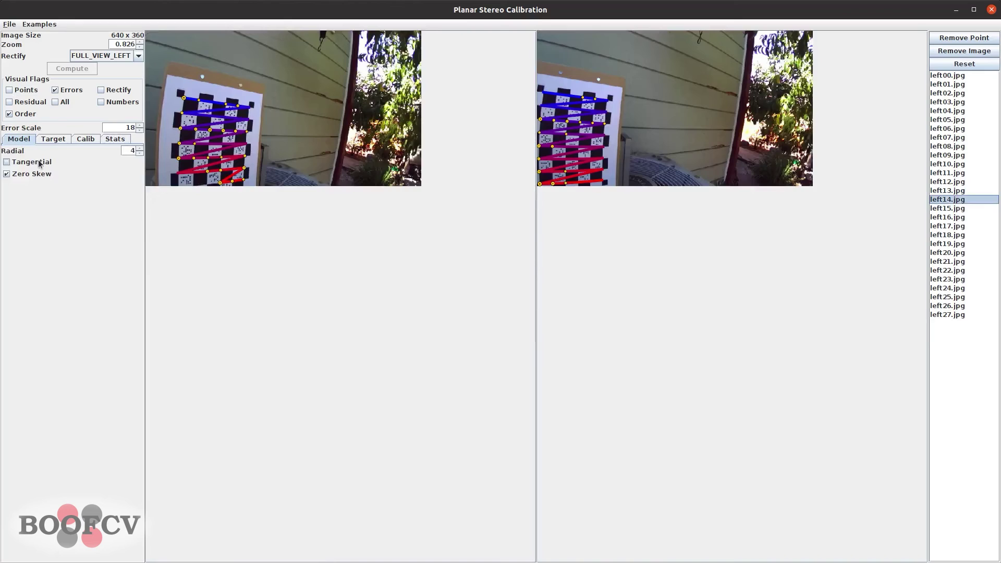
{"action": "left_click", "coordinate": [116, 139]}
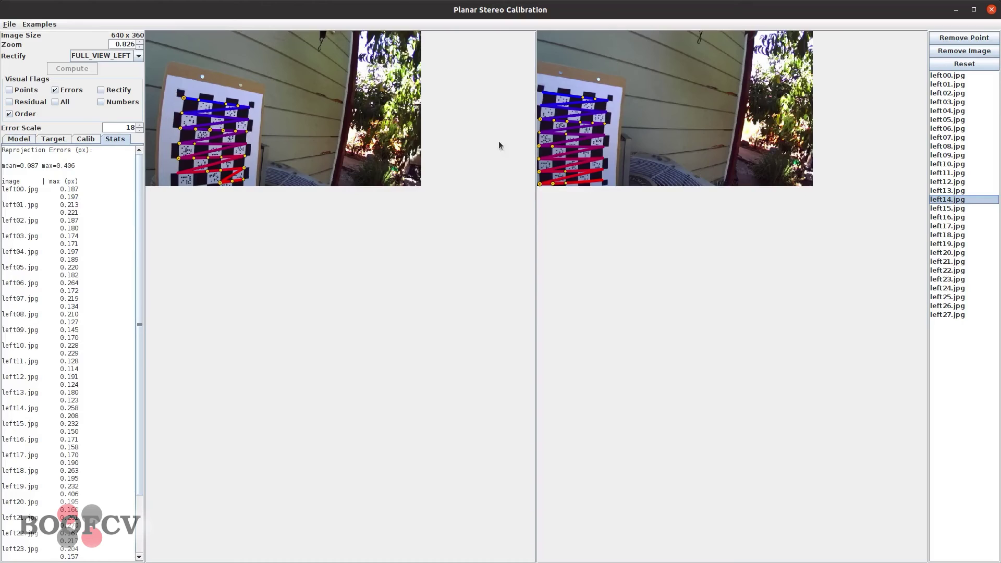
- Rectify the left14.jpg pair, show its landmark numbers, and place a horizontal comparison line across the target's upper rows
{"action": "left_click", "coordinate": [669, 109]}
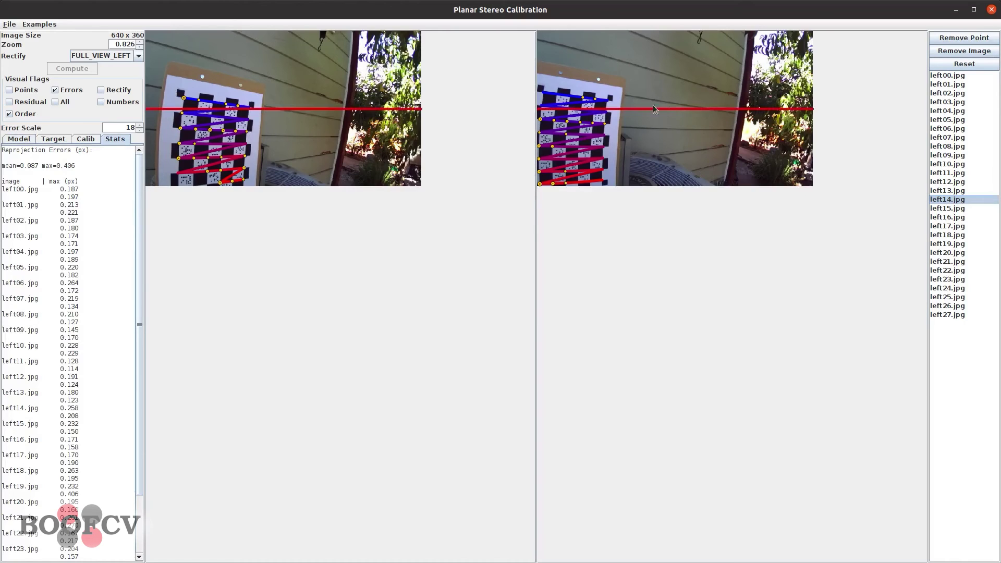
{"action": "left_click", "coordinate": [102, 91]}
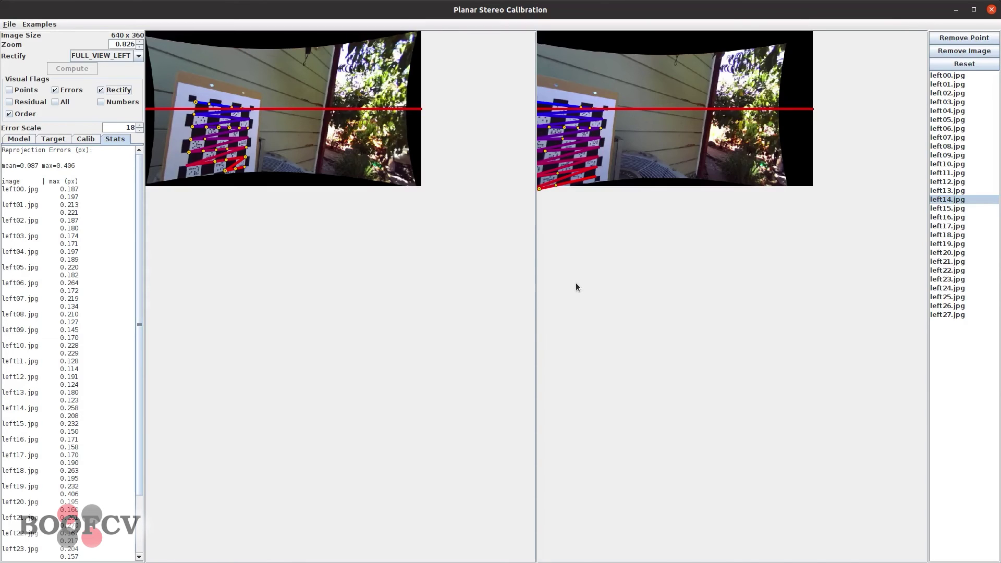
{"action": "scroll", "coordinate": [576, 286], "scroll_direction": "up", "scroll_amount": 5}
{"action": "left_click", "coordinate": [562, 300]}
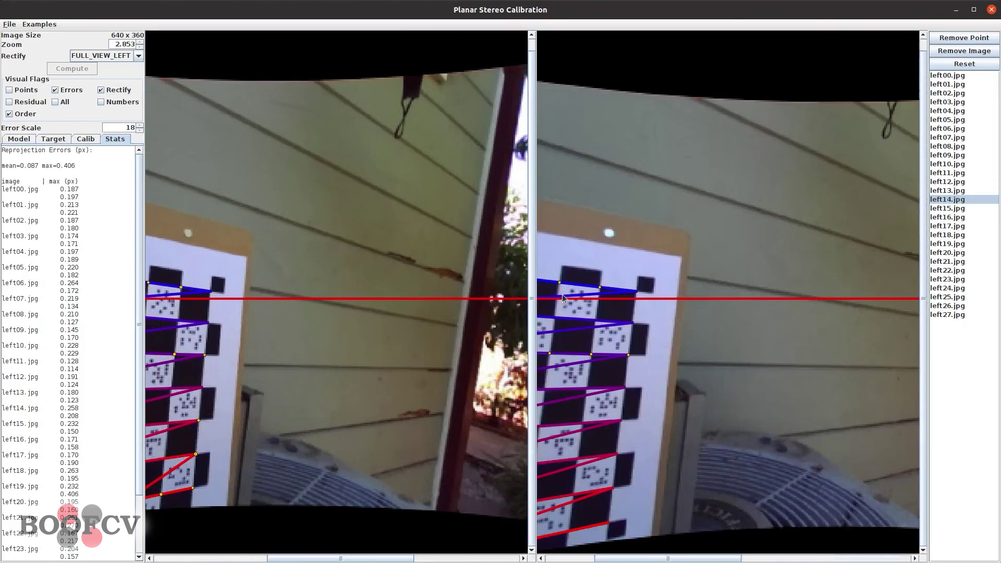
{"action": "left_click", "coordinate": [600, 280]}
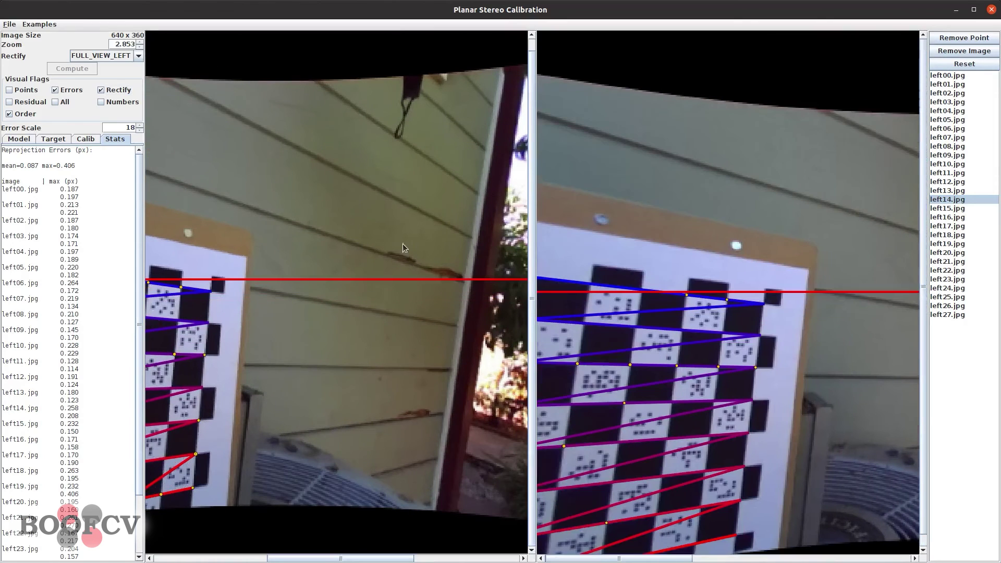
{"action": "left_click", "coordinate": [110, 102]}
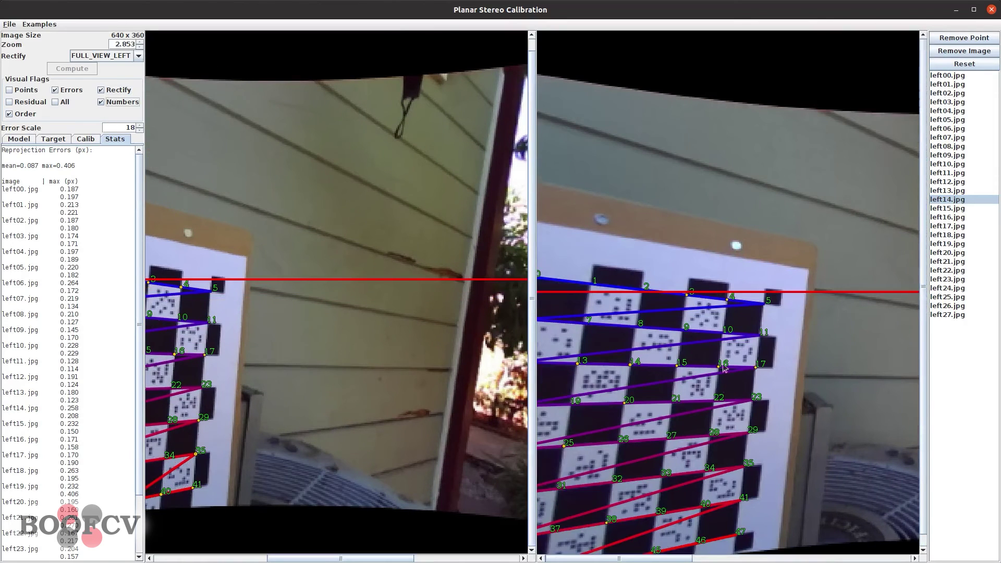
- Place the comparison line beside landmark 41 at the target's lower-right edge in the rectified left14.jpg pair
{"action": "left_click", "coordinate": [605, 541]}
{"action": "left_click", "coordinate": [601, 548]}
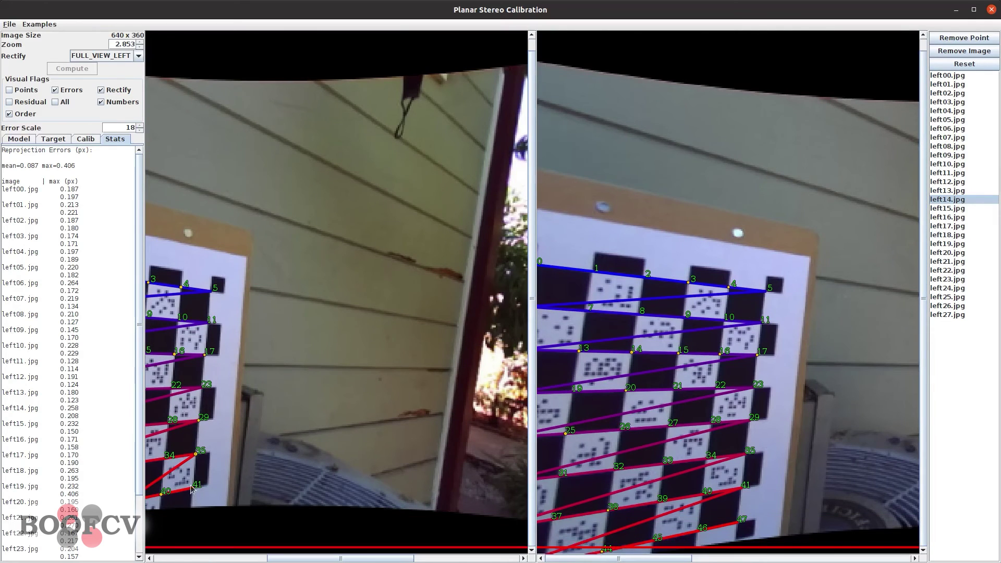
{"action": "left_click", "coordinate": [748, 483]}
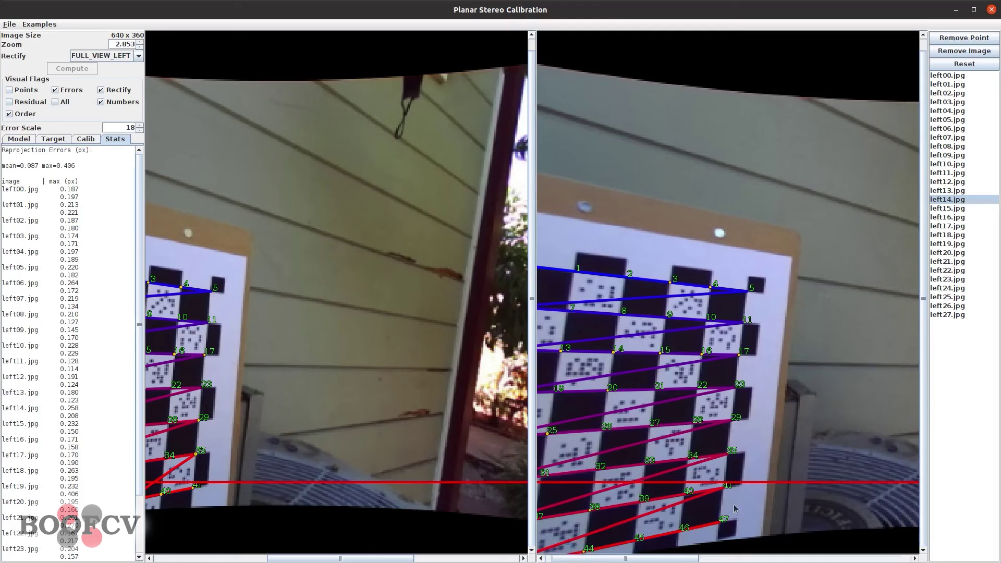
{"action": "left_click", "coordinate": [193, 488]}
{"action": "scroll", "coordinate": [359, 494], "scroll_direction": "up", "scroll_amount": 10}
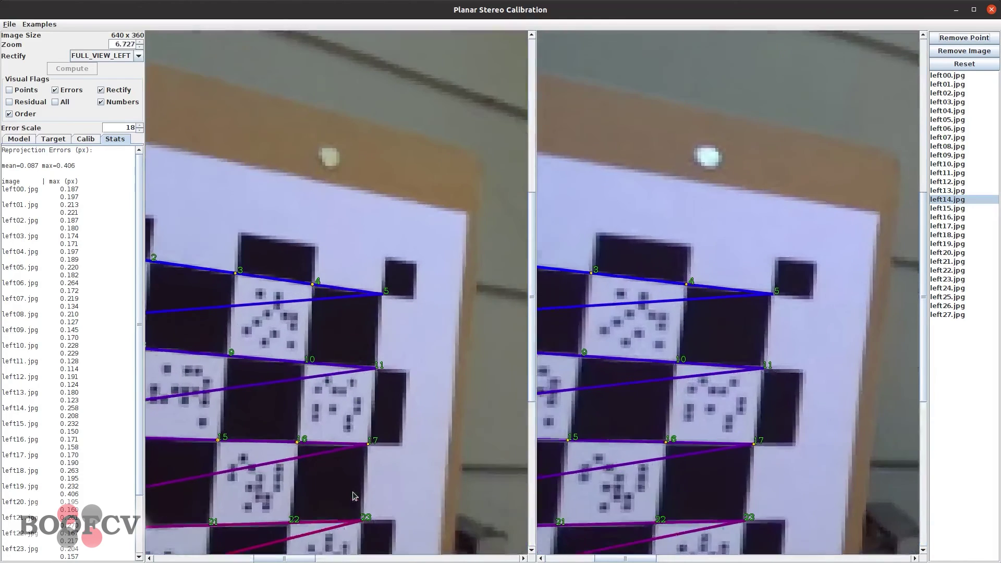
{"action": "left_click", "coordinate": [291, 489]}
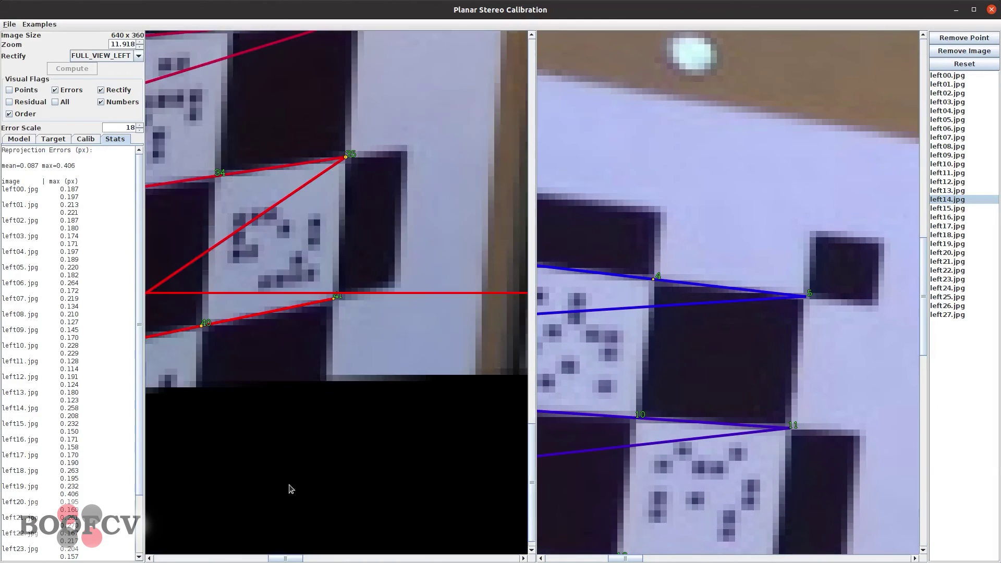
{"action": "scroll", "coordinate": [816, 477], "scroll_direction": "up", "scroll_amount": 3}
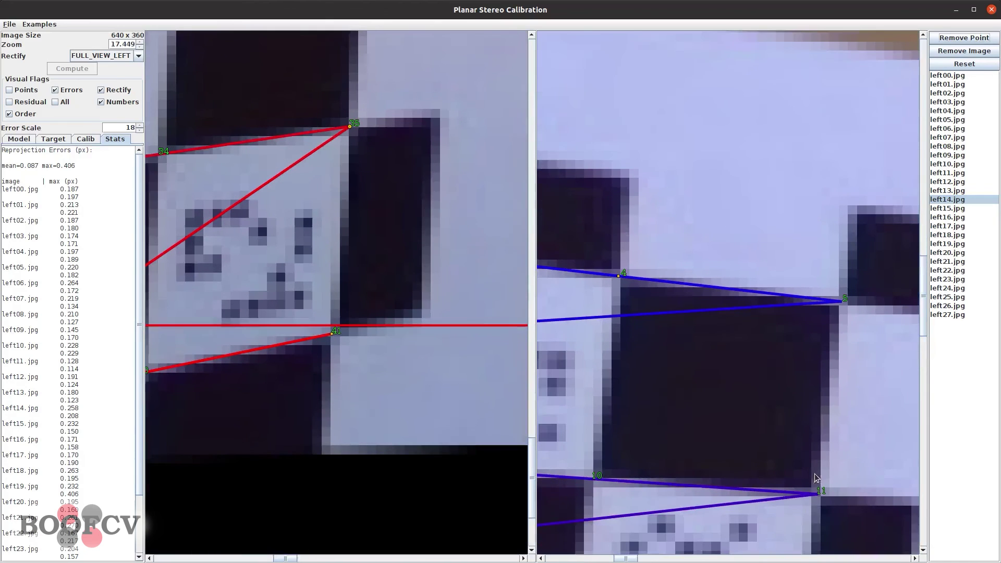
- Compare landmark 41's height against the comparison line in both rectified images at pixel level
{"action": "left_click_drag", "start_coordinate": [921, 330], "coordinate": [923, 503]}
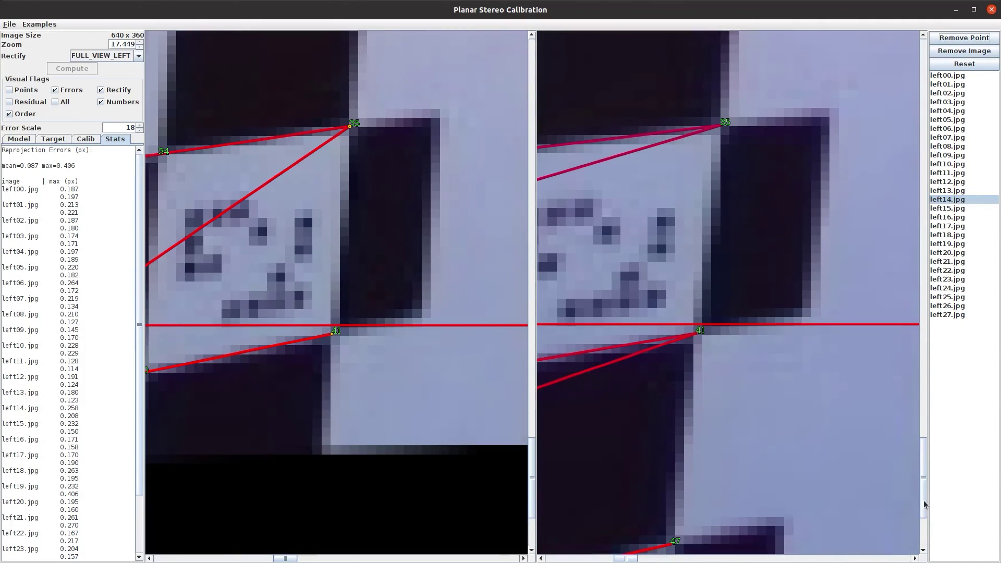
{"action": "left_click", "coordinate": [698, 331]}
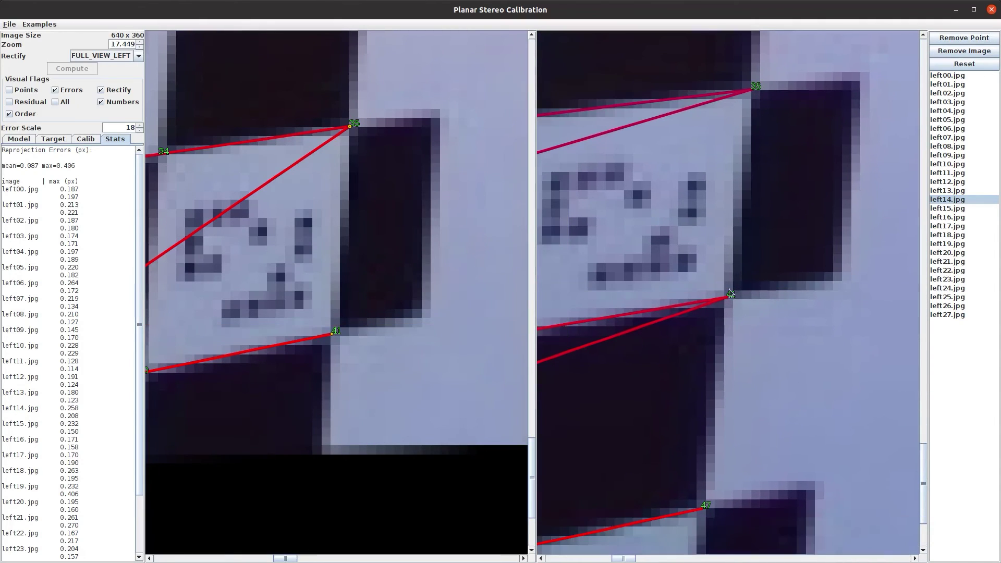
{"action": "left_click", "coordinate": [332, 333]}
{"action": "left_click", "coordinate": [339, 294]}
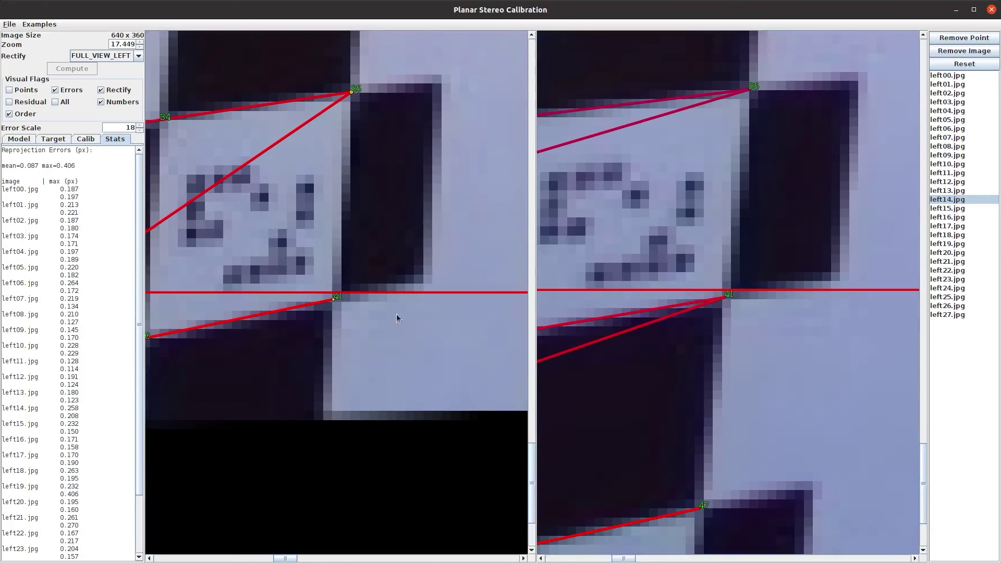
{"action": "scroll", "coordinate": [333, 287], "scroll_direction": "up", "scroll_amount": 5}
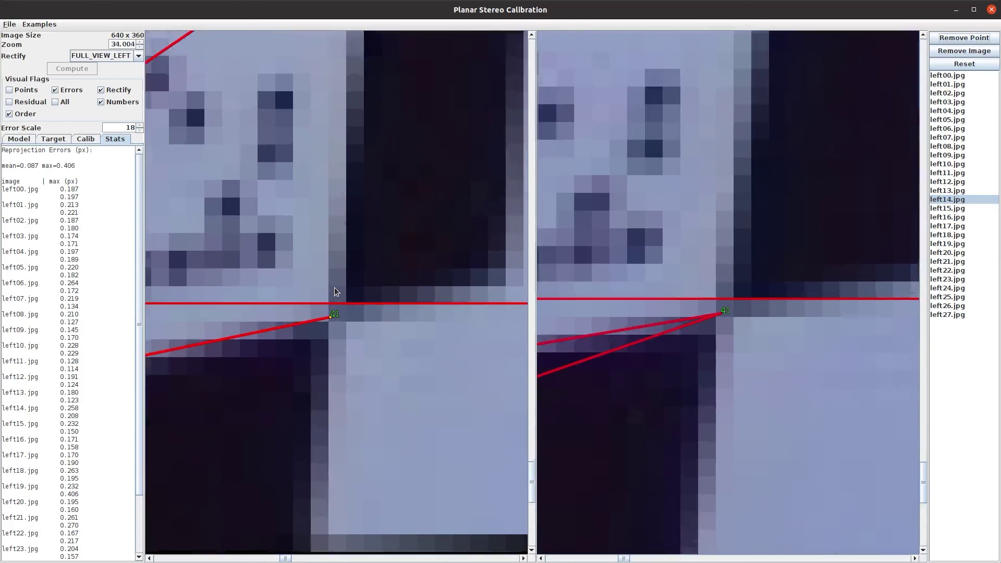
{"action": "left_click", "coordinate": [335, 287]}
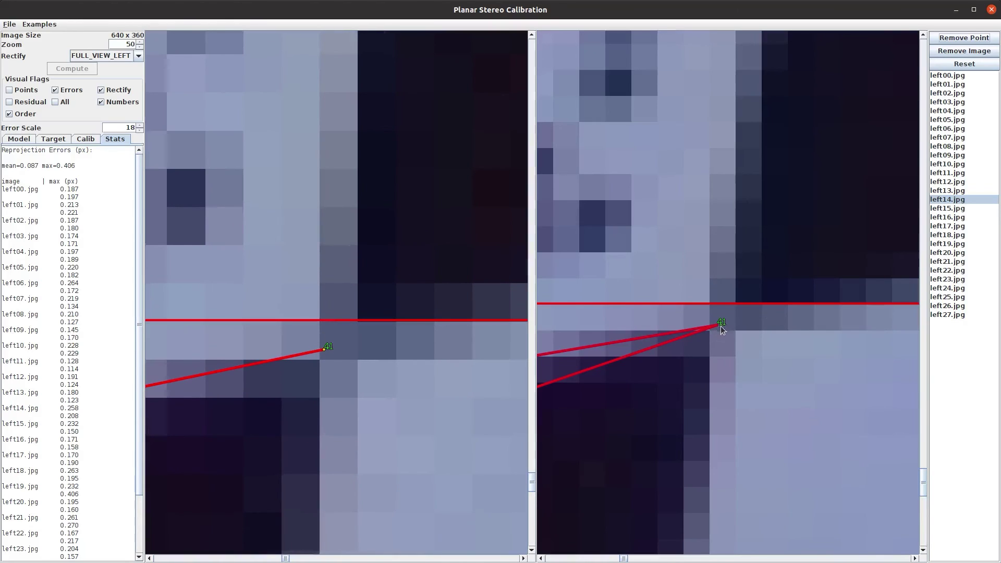
- Check the rectified alignment across the whole left14.jpg pair at the clipboard's upper corner and near the hanging cord
{"action": "scroll", "coordinate": [697, 281], "scroll_direction": "down", "scroll_amount": 5}
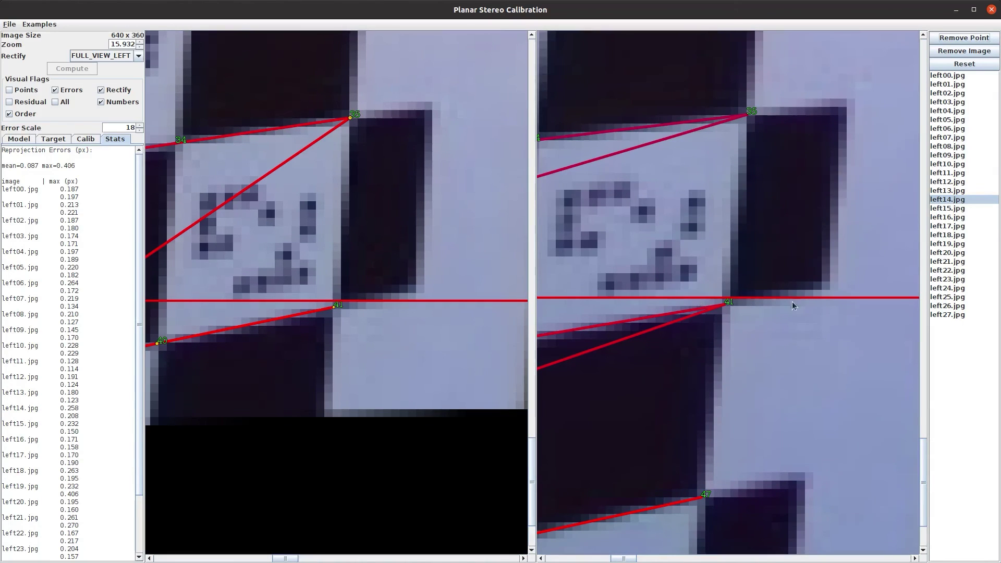
{"action": "scroll", "coordinate": [777, 313], "scroll_direction": "down", "scroll_amount": 5}
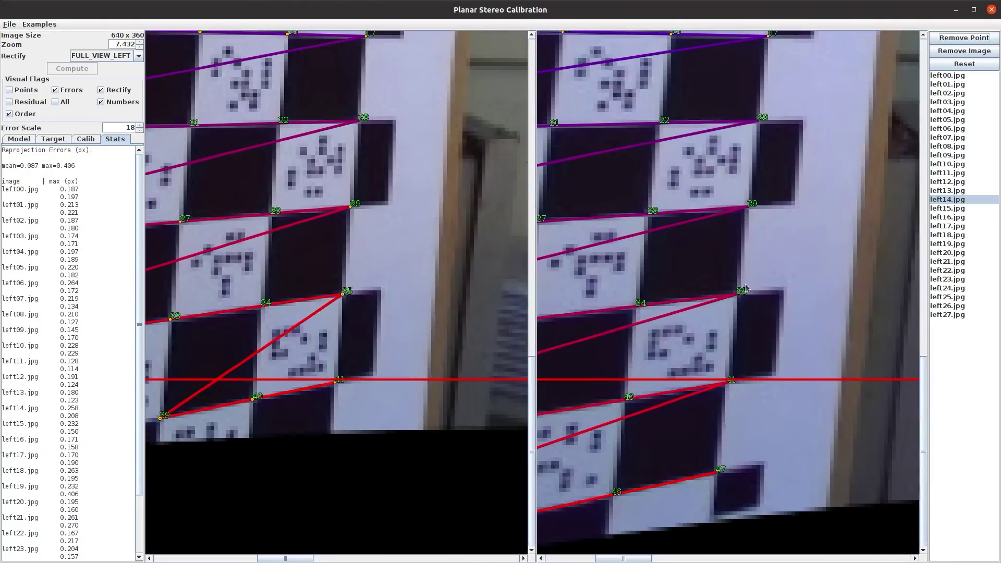
{"action": "scroll", "coordinate": [727, 316], "scroll_direction": "down", "scroll_amount": 1}
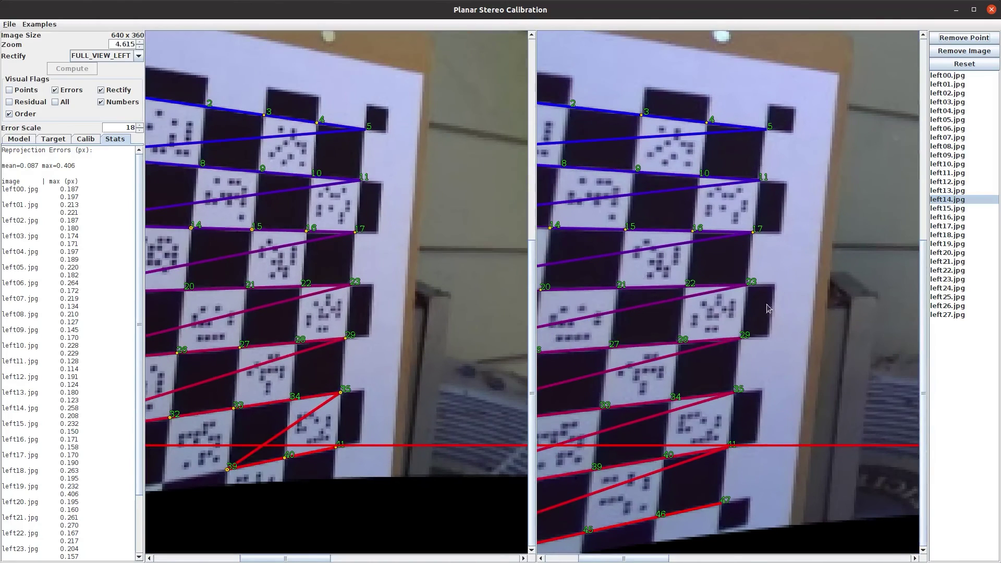
{"action": "scroll", "coordinate": [767, 304], "scroll_direction": "down", "scroll_amount": 6}
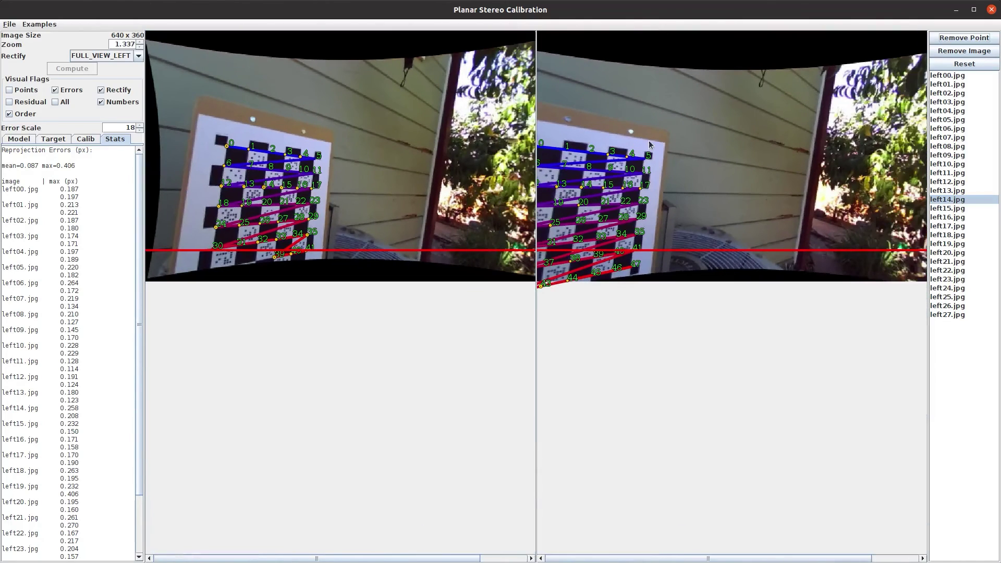
{"action": "left_click", "coordinate": [648, 139]}
{"action": "left_click", "coordinate": [655, 121]}
{"action": "scroll", "coordinate": [658, 126], "scroll_direction": "down", "scroll_amount": 2}
{"action": "scroll", "coordinate": [652, 121], "scroll_direction": "up", "scroll_amount": 1}
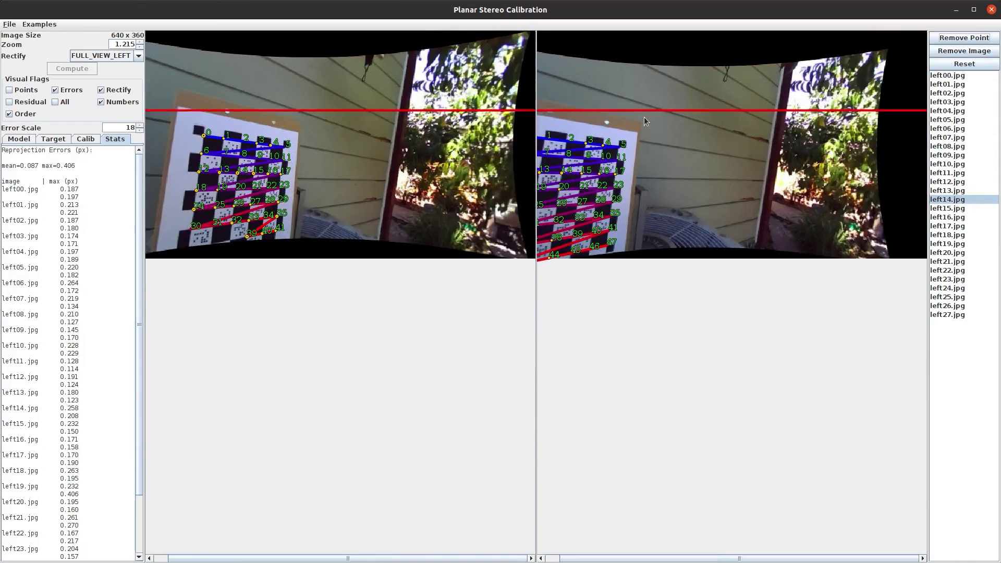
{"action": "left_click", "coordinate": [633, 134]}
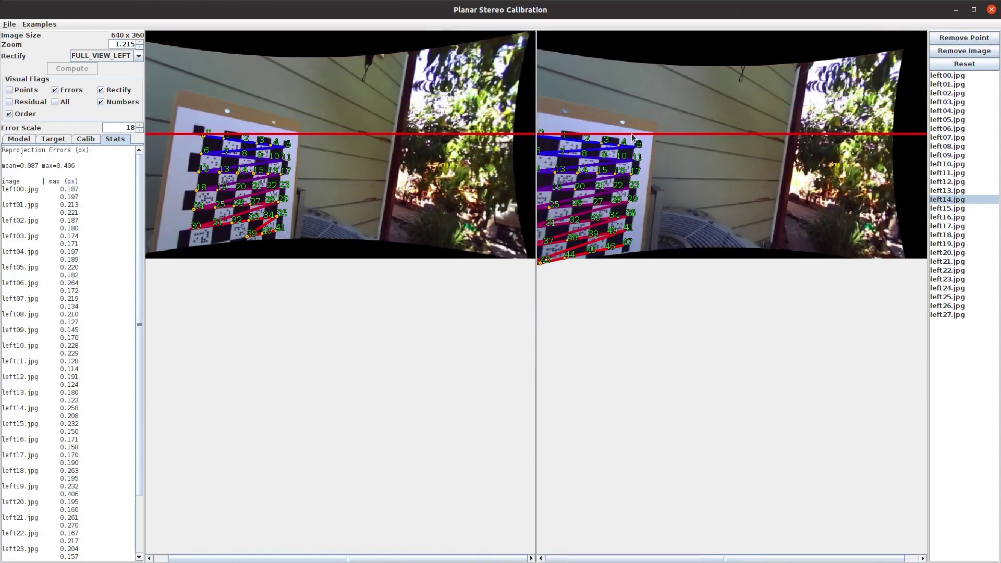
{"action": "left_click", "coordinate": [740, 85]}
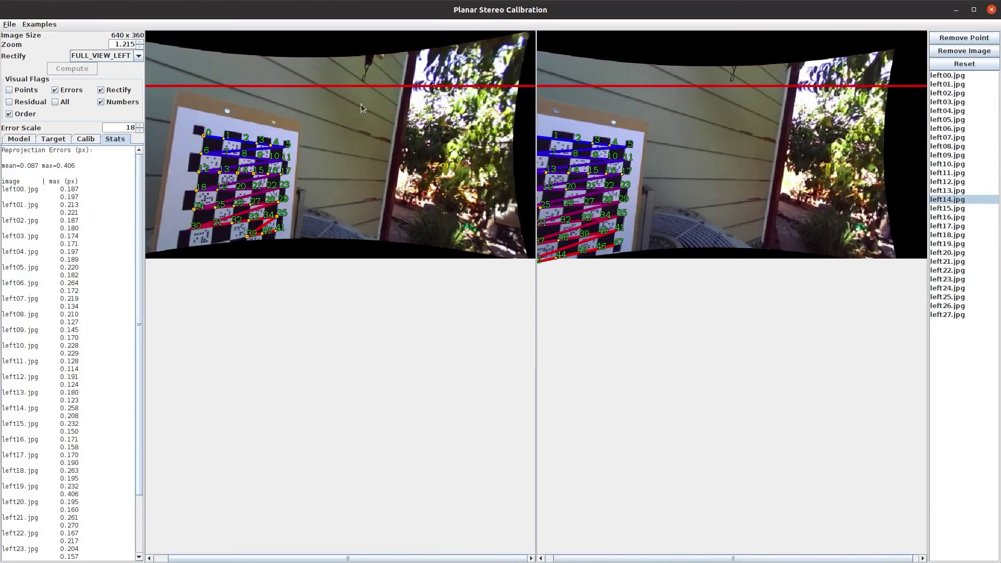
- Remove a landmark from the target's top row in left14.jpg, and exclude the left08.jpg and left16.jpg pairs
{"action": "left_click", "coordinate": [241, 141]}
{"action": "left_click", "coordinate": [988, 41]}
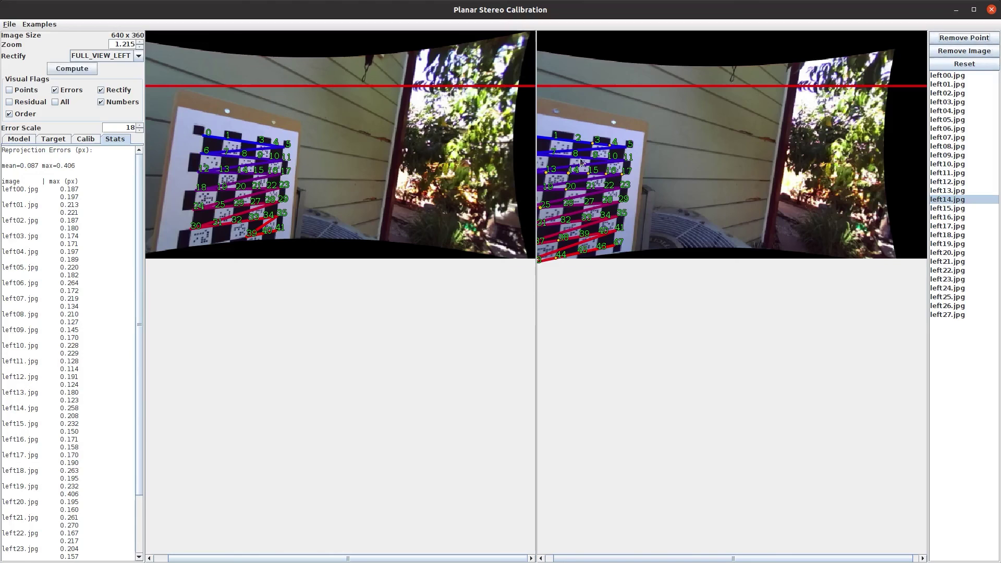
{"action": "left_click", "coordinate": [976, 148]}
{"action": "left_click", "coordinate": [964, 51]}
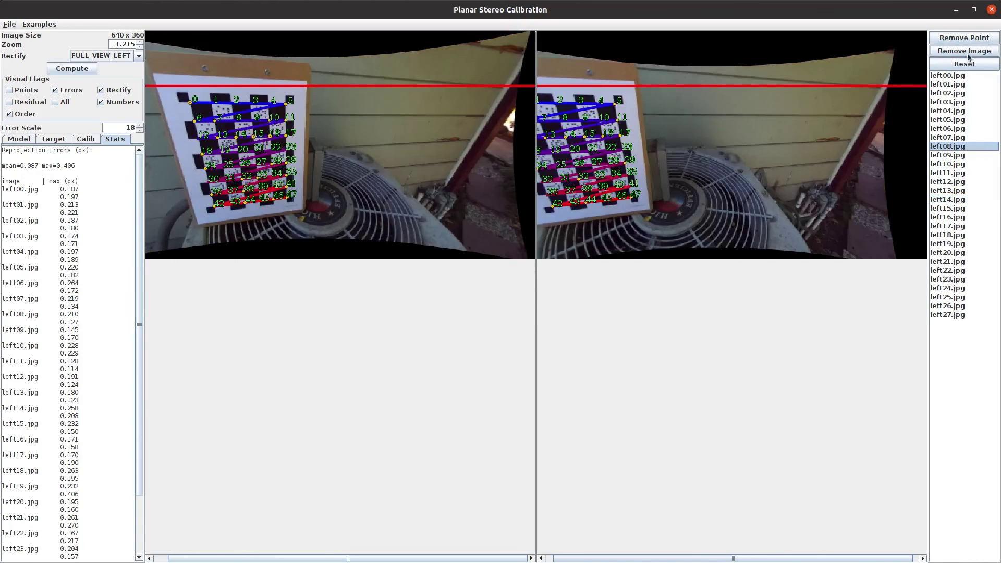
{"action": "left_click", "coordinate": [954, 217]}
{"action": "left_click", "coordinate": [964, 50]}
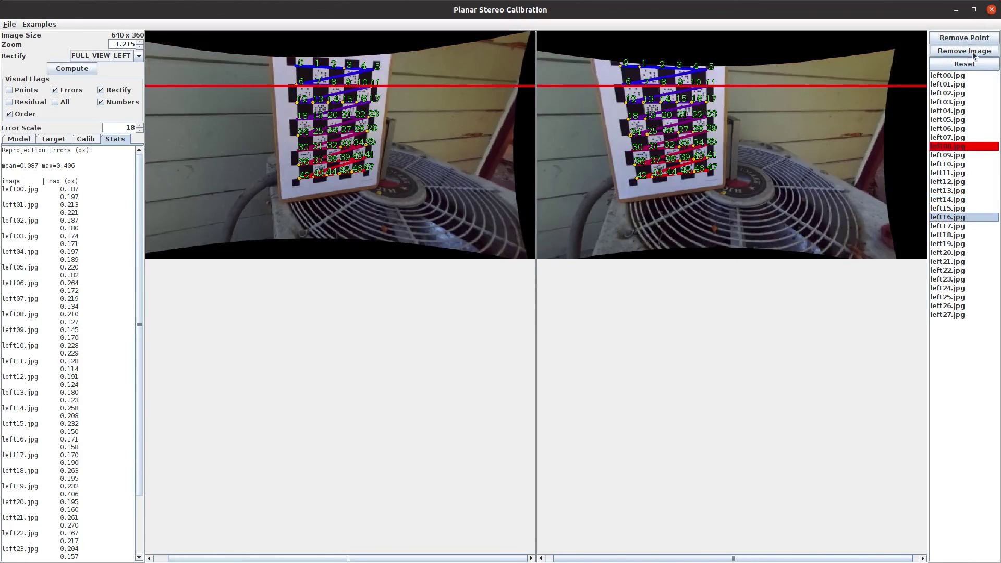
- Open the left04.jpg pair and reset all removed points and images
{"action": "left_click", "coordinate": [952, 111]}
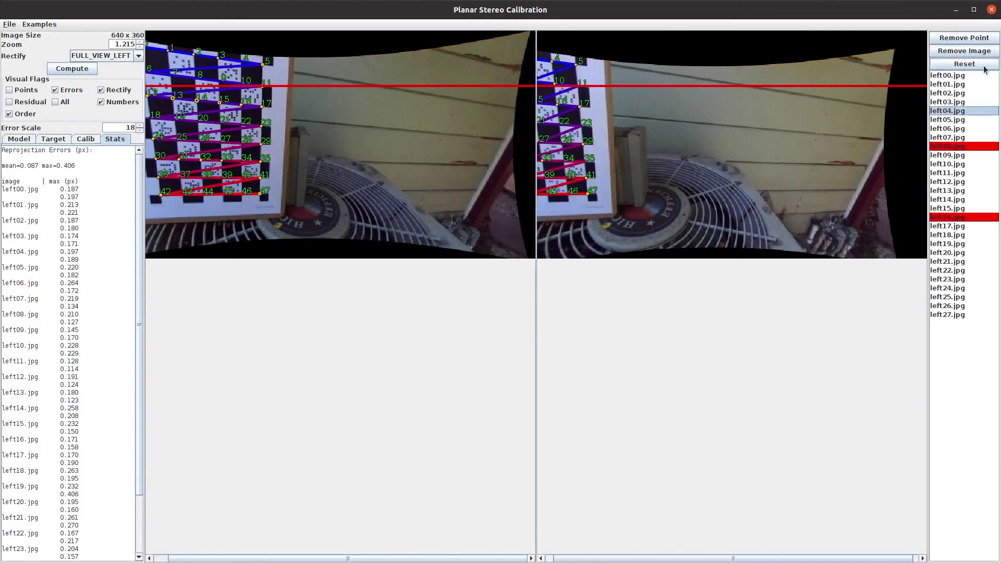
{"action": "left_click", "coordinate": [963, 64]}
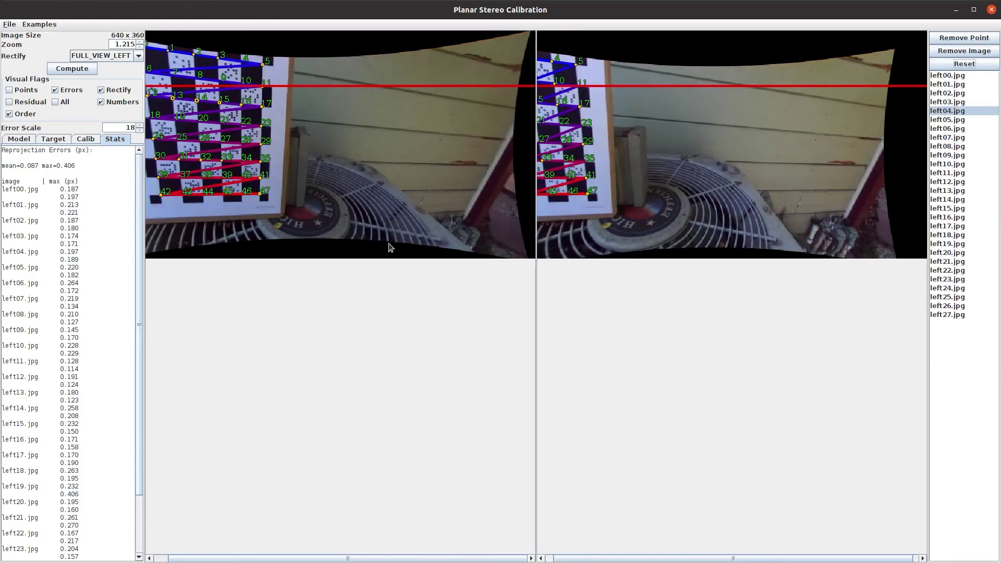
- Review the computed stereo parameters, the target settings and the camera model settings
{"action": "left_click", "coordinate": [79, 140]}
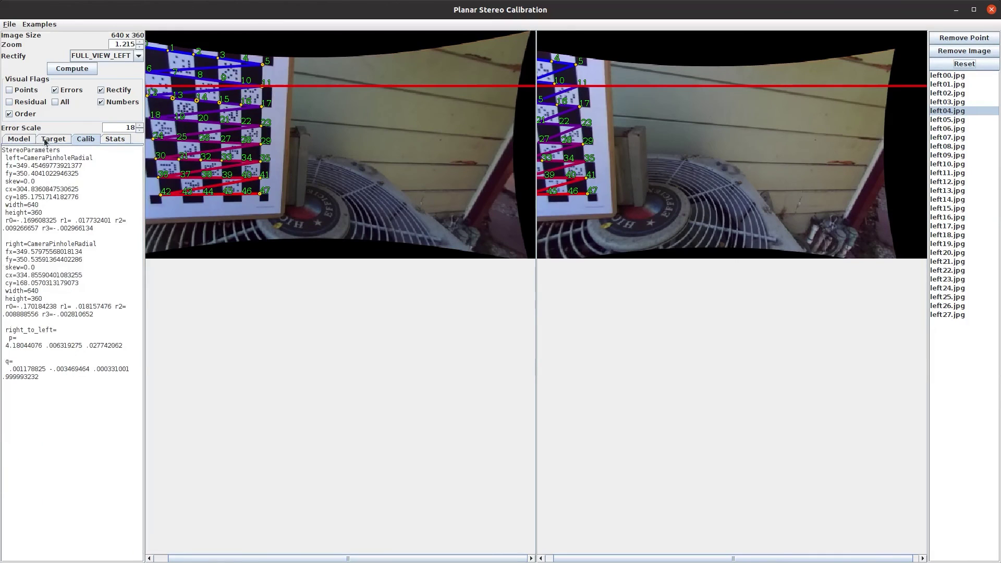
{"action": "left_click", "coordinate": [52, 139]}
{"action": "left_click", "coordinate": [19, 142]}
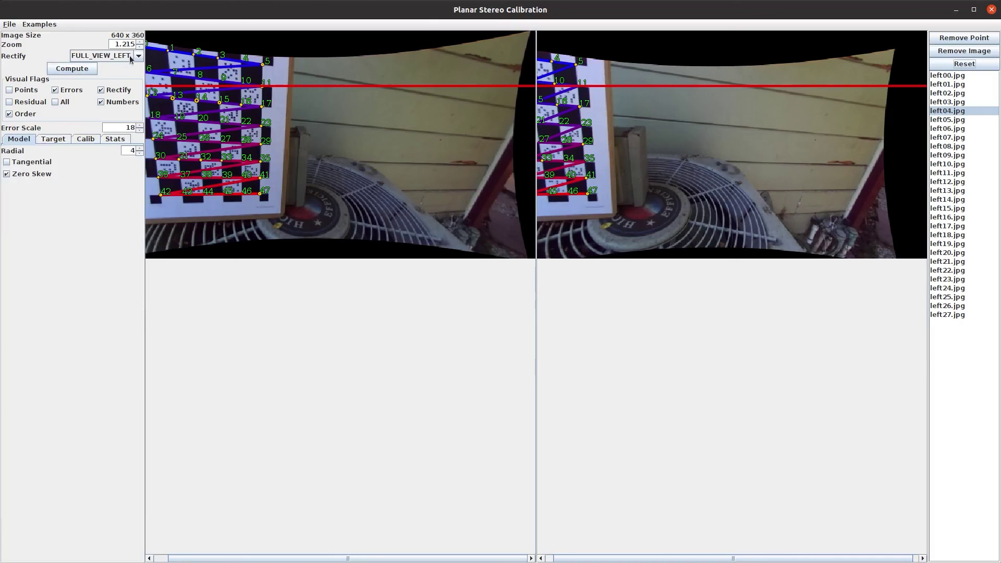
- Load the Chessboard stereo example and show the landmarks from all images
{"action": "left_click", "coordinate": [41, 26]}
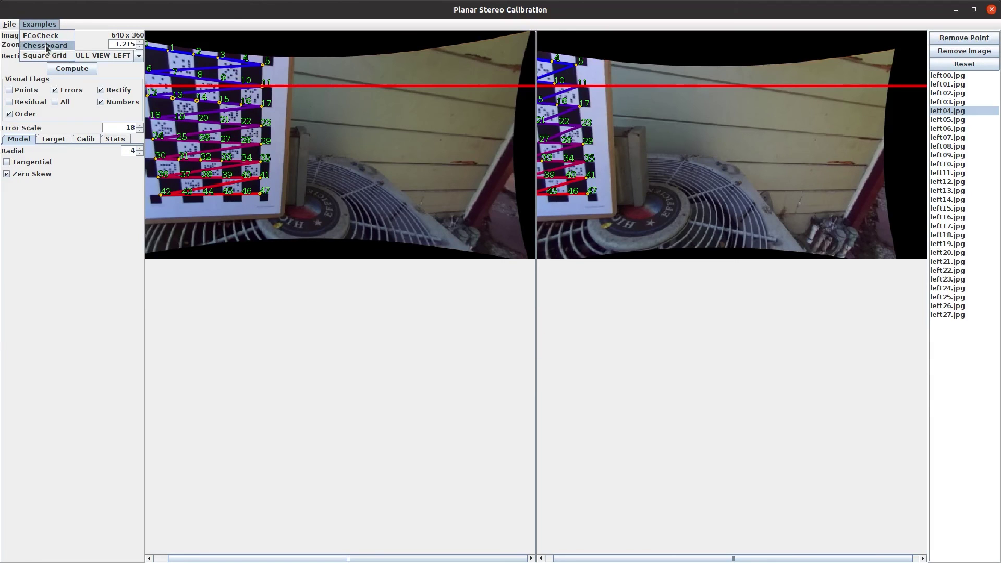
{"action": "left_click", "coordinate": [46, 48]}
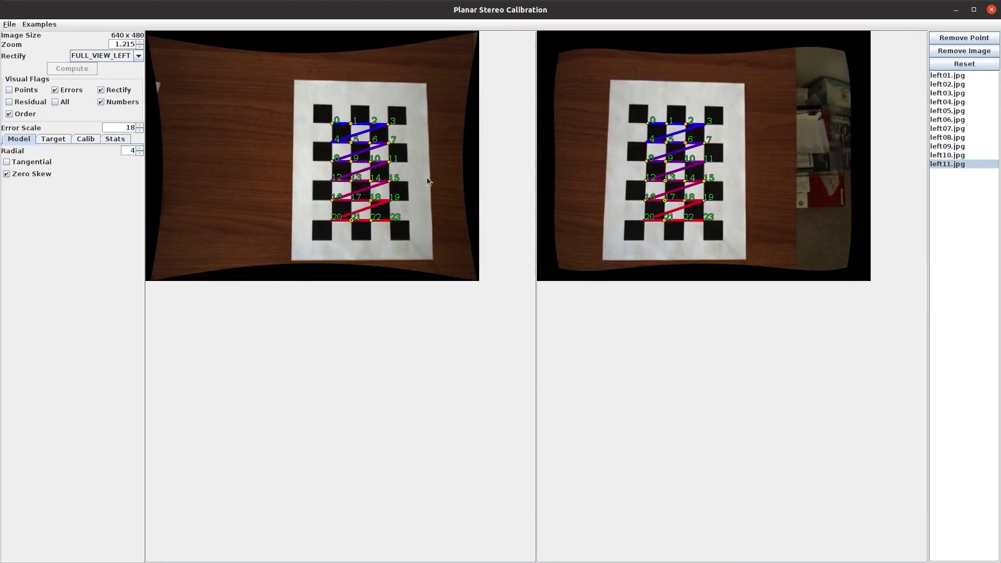
{"action": "left_click", "coordinate": [56, 102]}
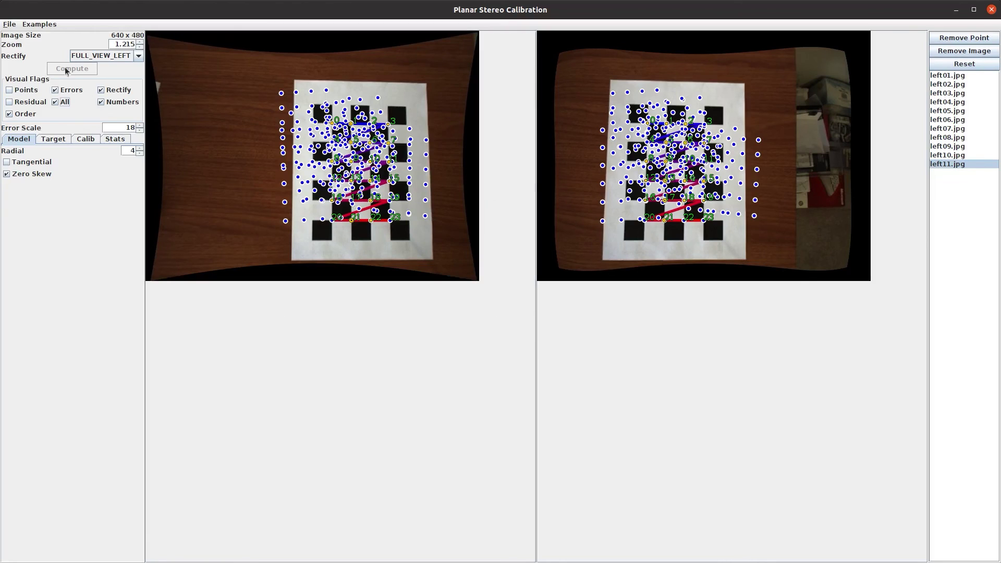
- Review the available commands for opening images and saving the calibration, landmarks or target
{"action": "left_click", "coordinate": [9, 25]}
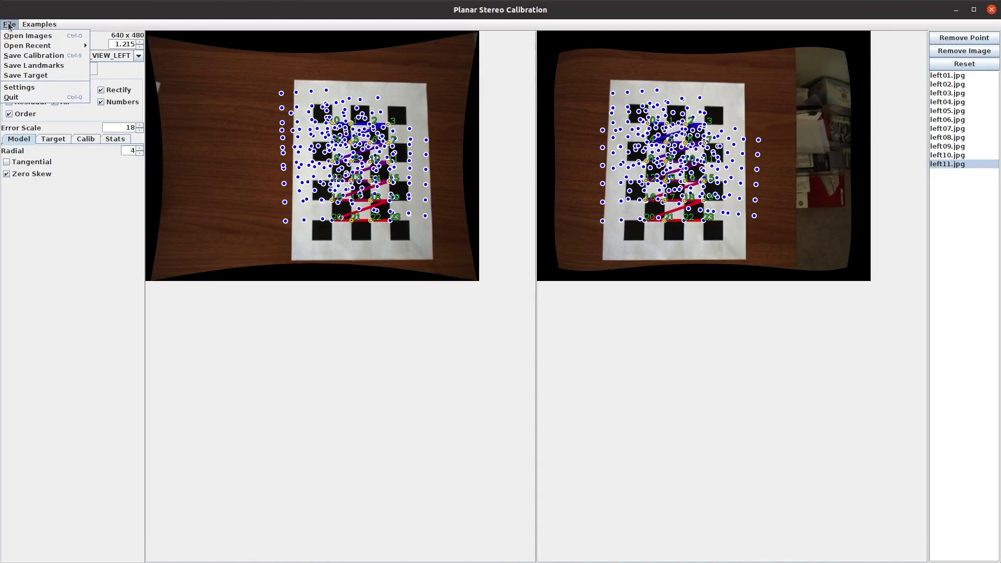